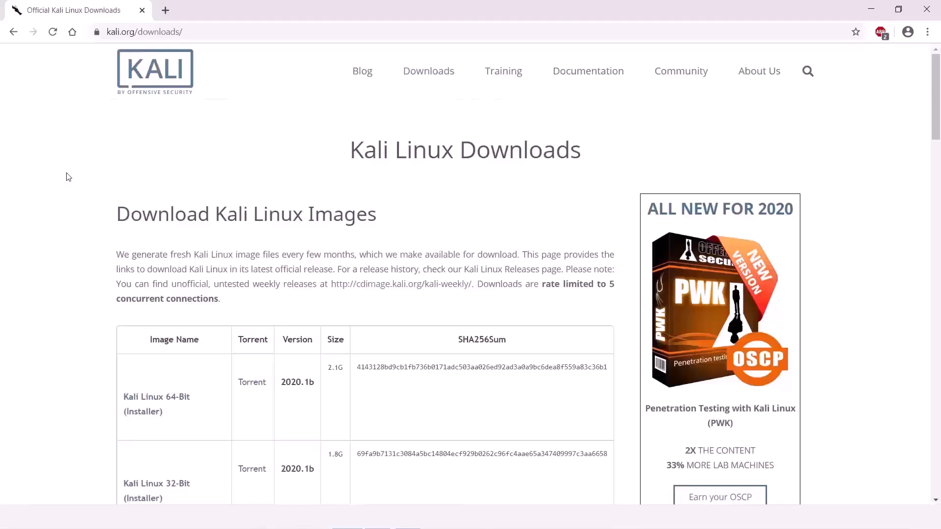
Step: Note the 64-Bit Installer's 2.1G size and SHA256 hash, then download the 2020.1b installer ISO
{"action": "scroll", "coordinate": [109, 220], "scroll_direction": "down", "scroll_amount": 3}
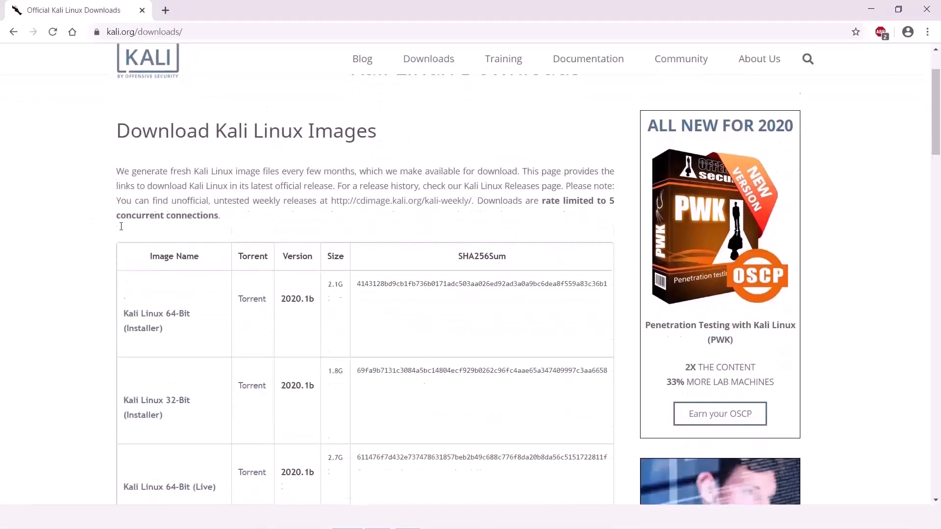
{"action": "scroll", "coordinate": [122, 231], "scroll_direction": "down", "scroll_amount": 1}
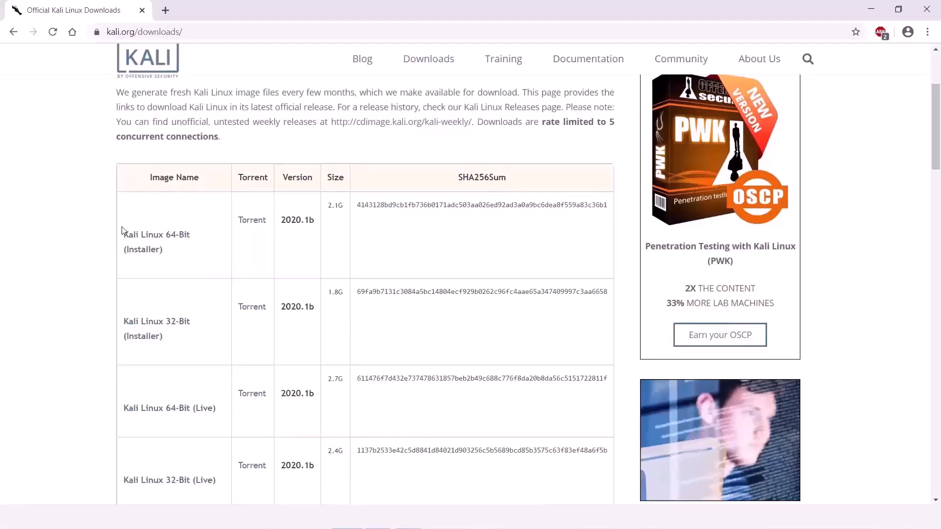
{"action": "scroll", "coordinate": [122, 231], "scroll_direction": "down", "scroll_amount": 2}
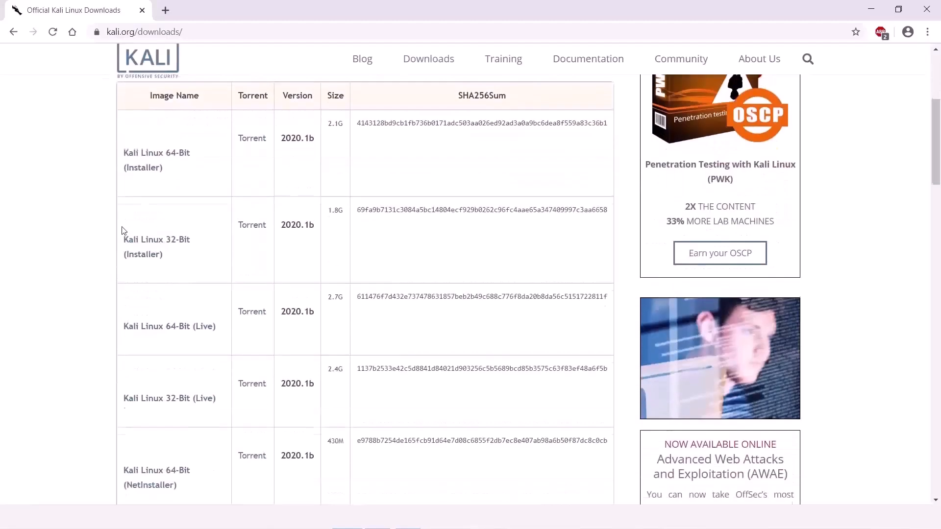
{"action": "scroll", "coordinate": [259, 319], "scroll_direction": "down", "scroll_amount": 6}
{"action": "scroll", "coordinate": [277, 381], "scroll_direction": "down", "scroll_amount": 5}
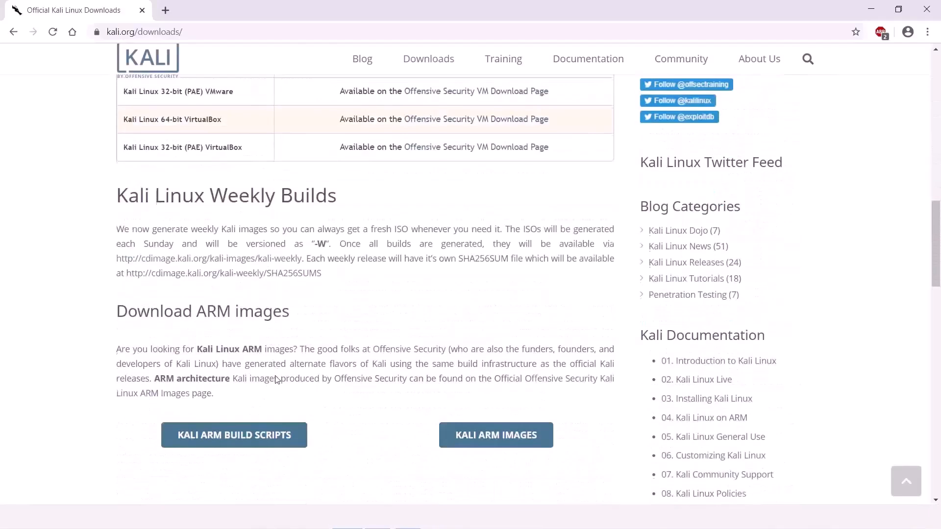
{"action": "scroll", "coordinate": [279, 379], "scroll_direction": "up", "scroll_amount": 11}
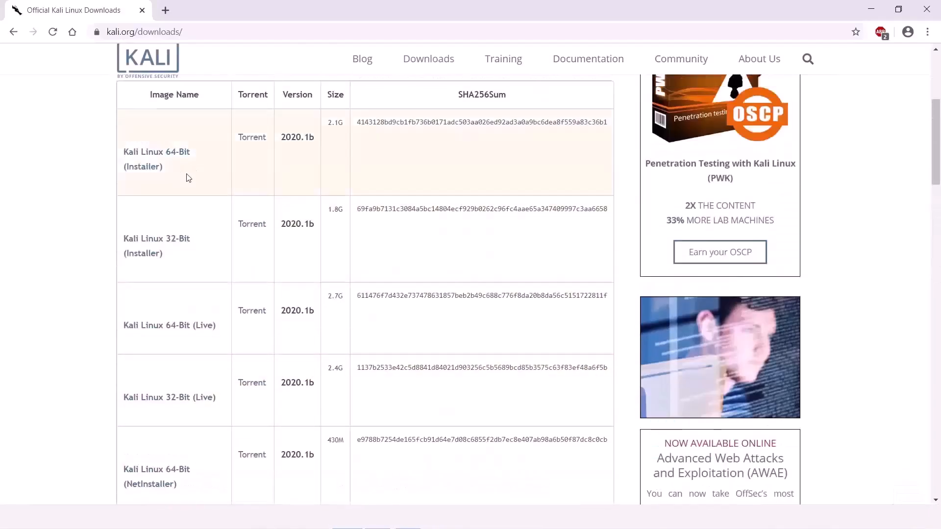
{"action": "scroll", "coordinate": [159, 231], "scroll_direction": "up", "scroll_amount": 1}
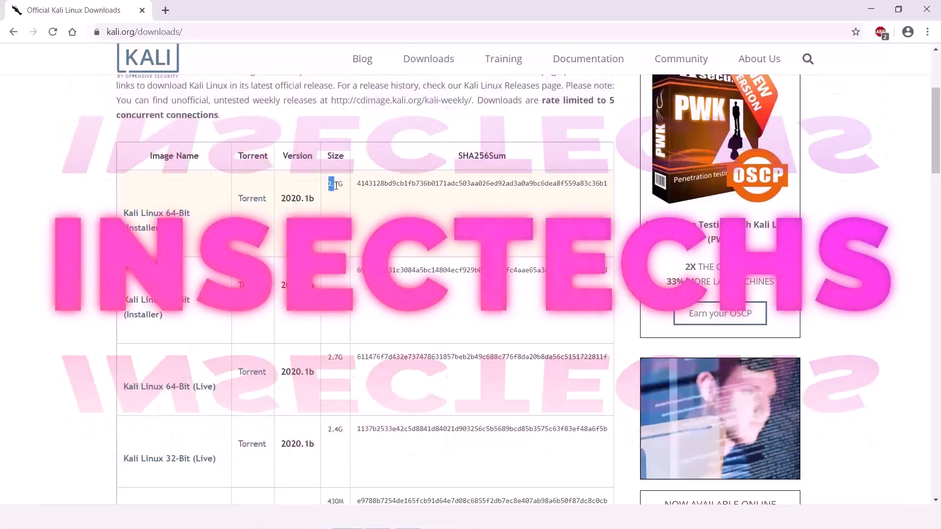
{"action": "left_click_drag", "start_coordinate": [327, 185], "coordinate": [345, 189]}
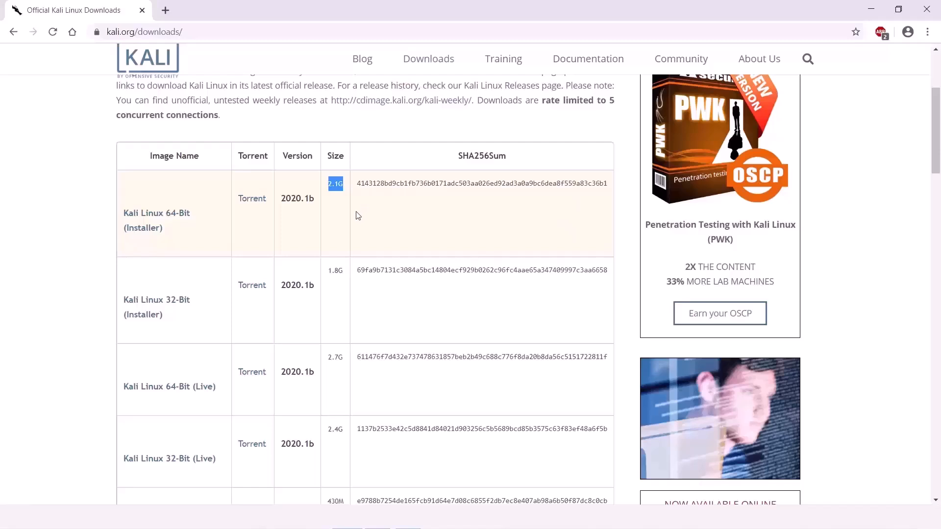
{"action": "double_click", "coordinate": [409, 185]}
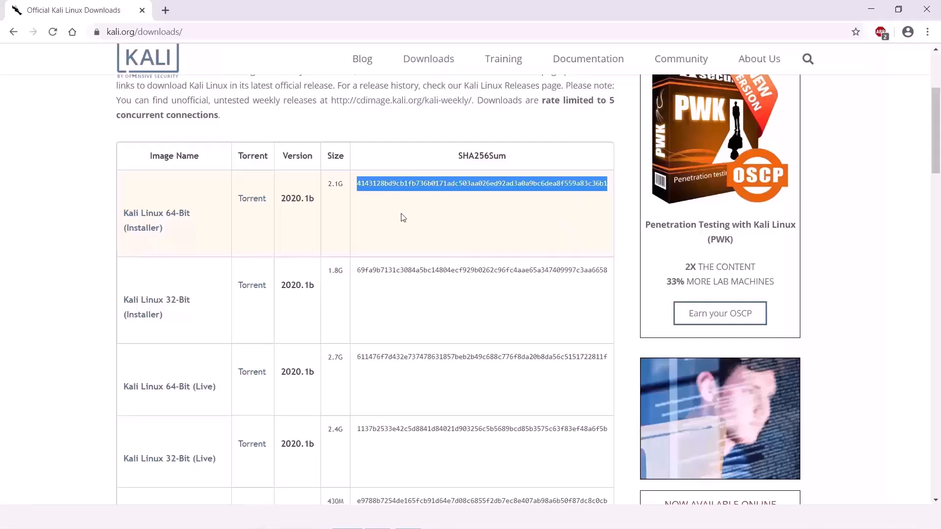
{"action": "left_click", "coordinate": [182, 220]}
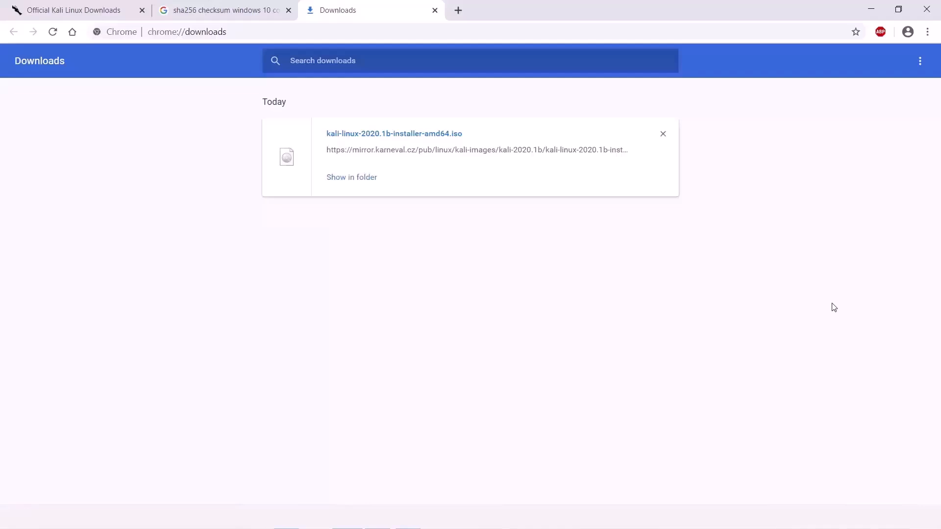
{"action": "left_click", "coordinate": [342, 177]}
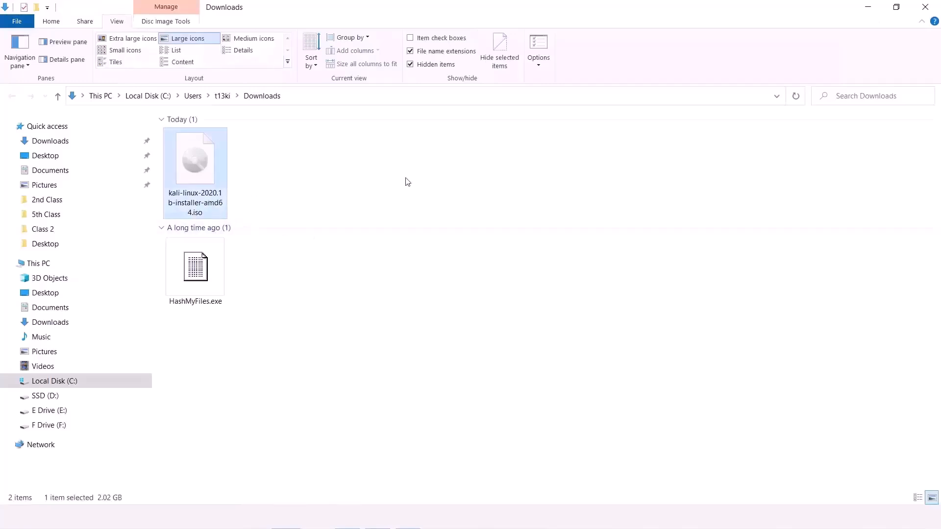
{"action": "right_click", "coordinate": [213, 208]}
{"action": "left_click", "coordinate": [231, 497]}
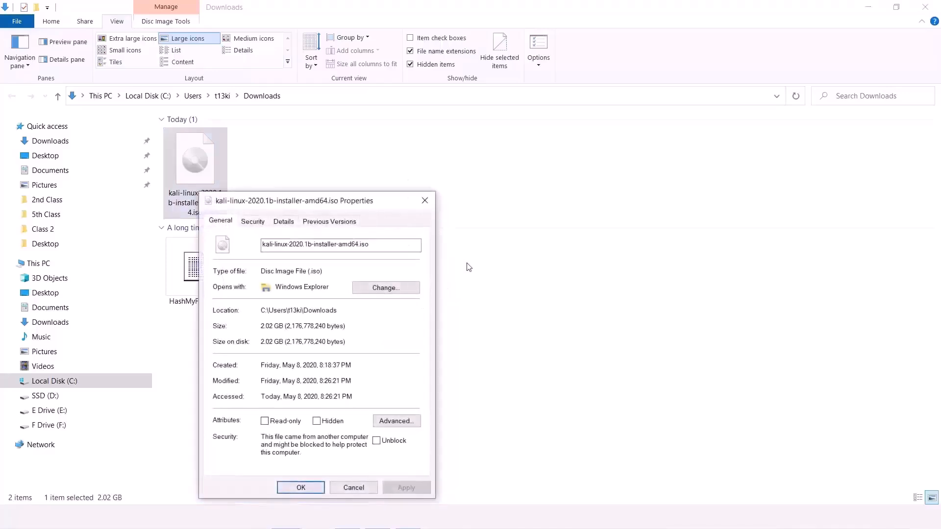
{"action": "left_click_drag", "start_coordinate": [344, 260], "coordinate": [362, 263]}
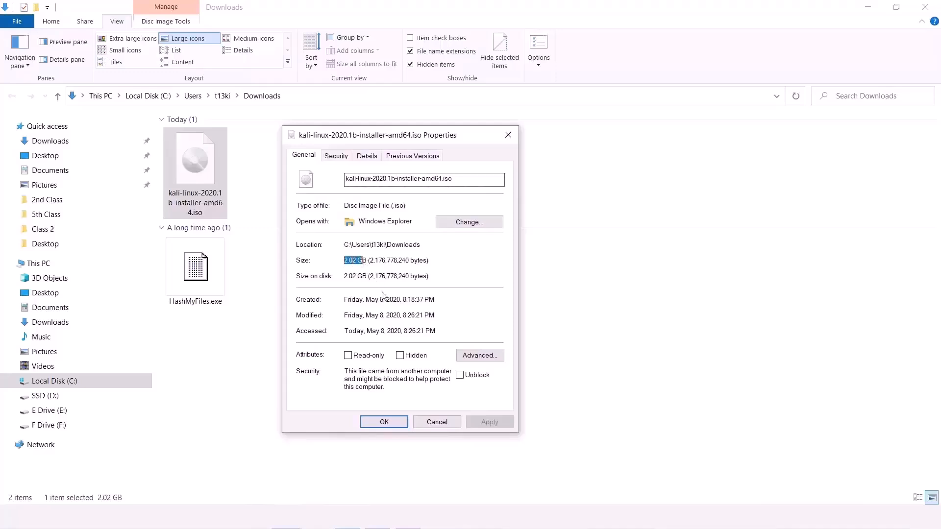
{"action": "left_click", "coordinate": [347, 517]}
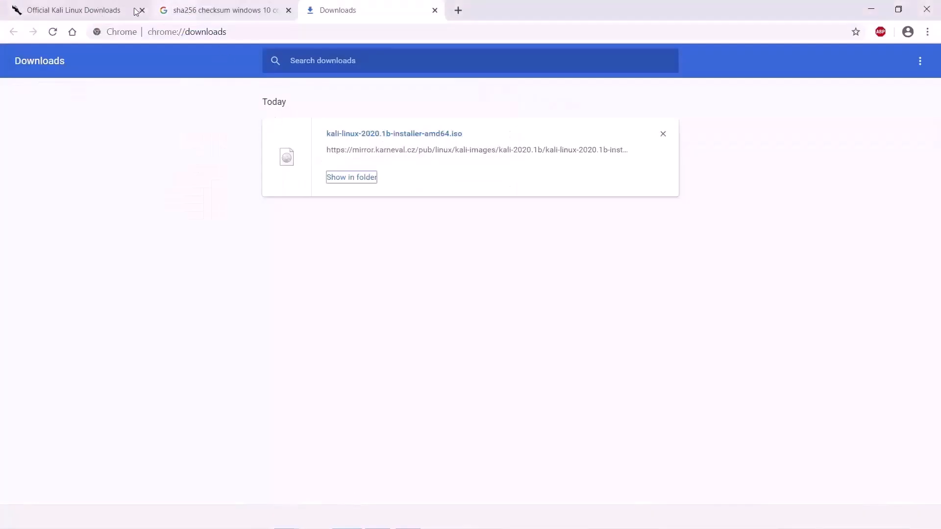
Step: Reselect the 64-Bit Installer's SHA256 hash on the Kali page, then select HashMyFiles.exe in Downloads
{"action": "key", "text": "ctrl+Tab"}
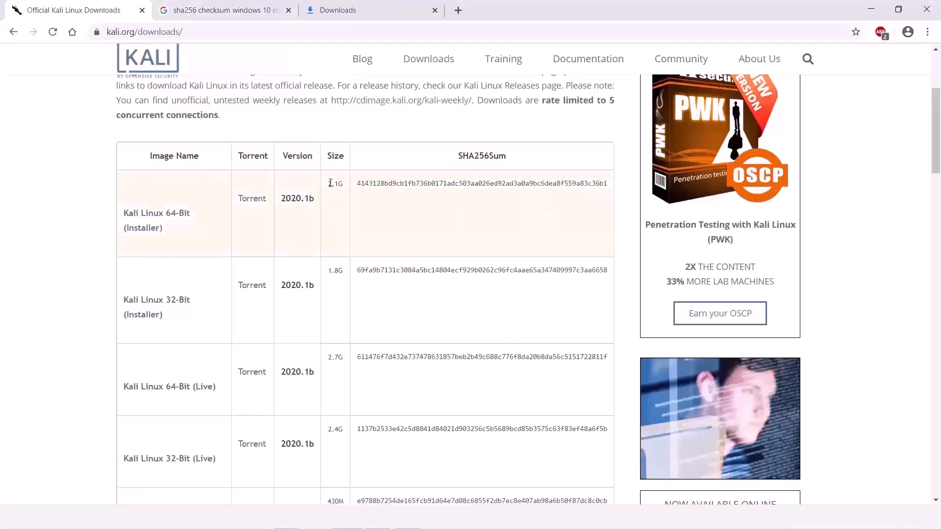
{"action": "left_click_drag", "start_coordinate": [327, 183], "coordinate": [344, 184]}
{"action": "left_click", "coordinate": [385, 247]}
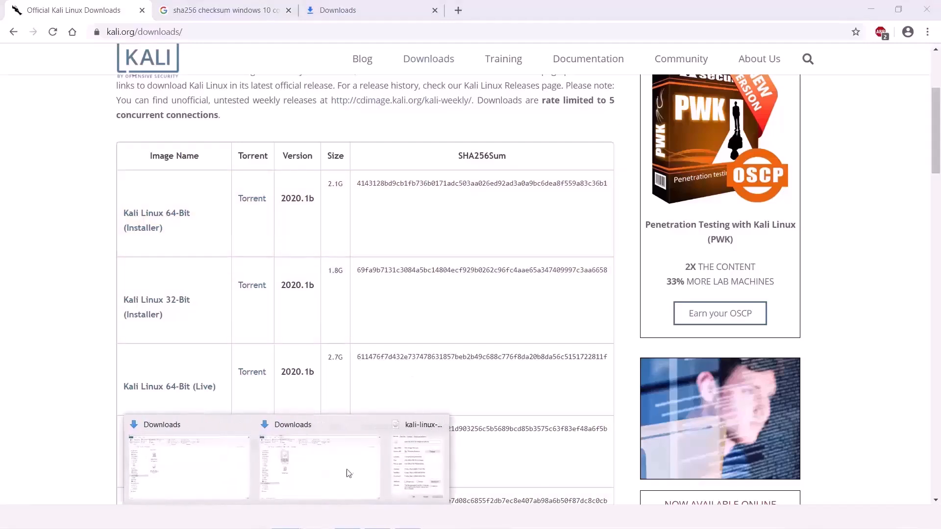
{"action": "double_click", "coordinate": [426, 195]}
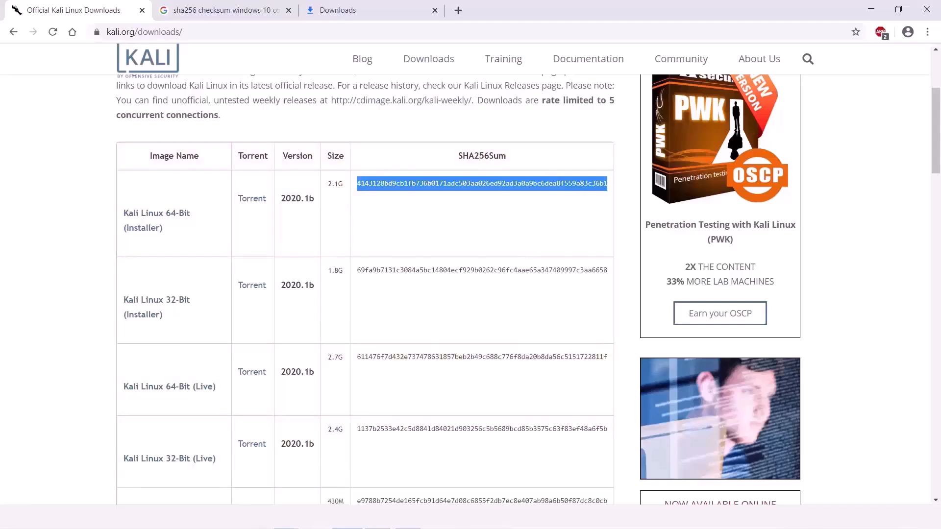
{"action": "key", "text": "alt+Tab"}
{"action": "left_click", "coordinate": [214, 193]}
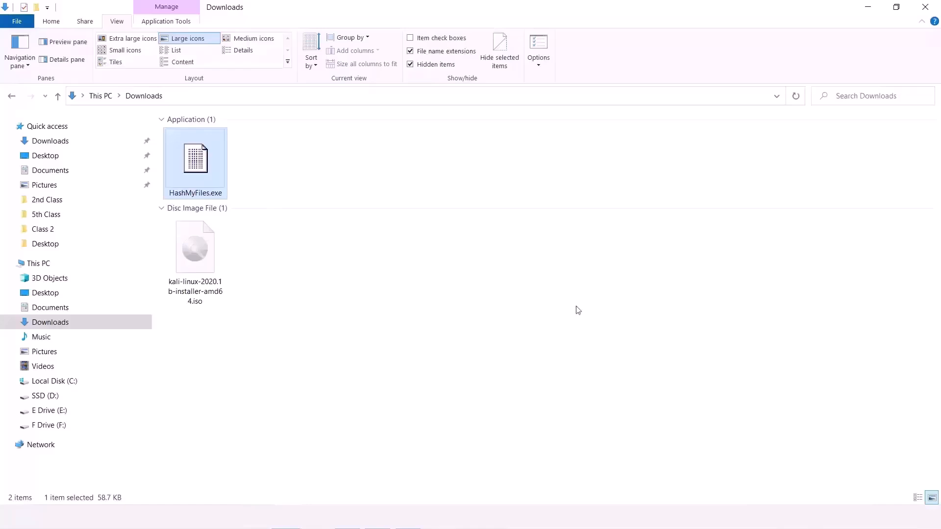
Step: Launch HashMyFiles maximized and add kali-linux-2020.1b-installer-amd64.iso to compute its hashes
{"action": "double_click", "coordinate": [221, 183]}
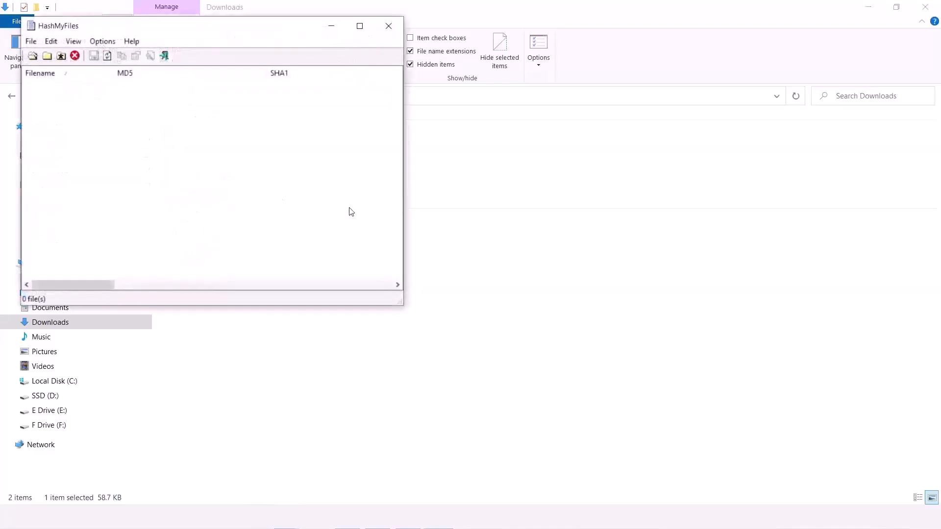
{"action": "double_click", "coordinate": [222, 29]}
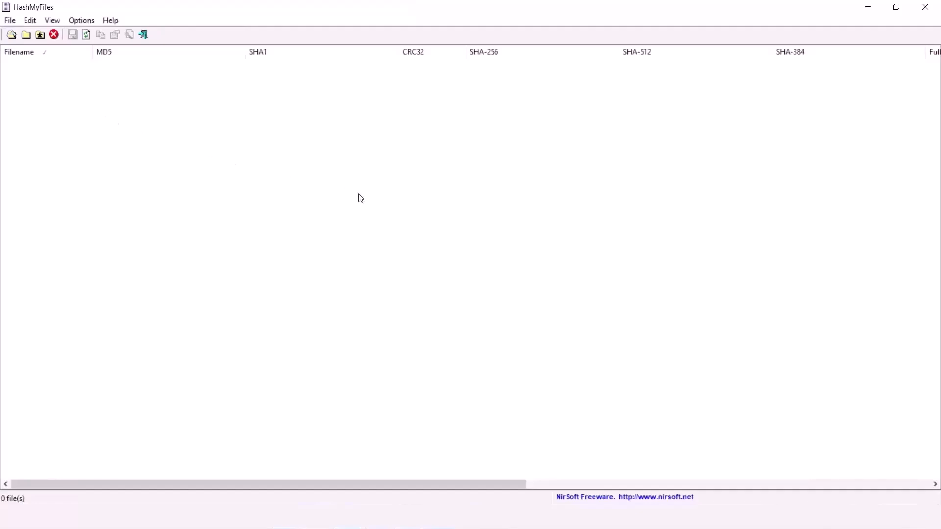
{"action": "left_click", "coordinate": [11, 34]}
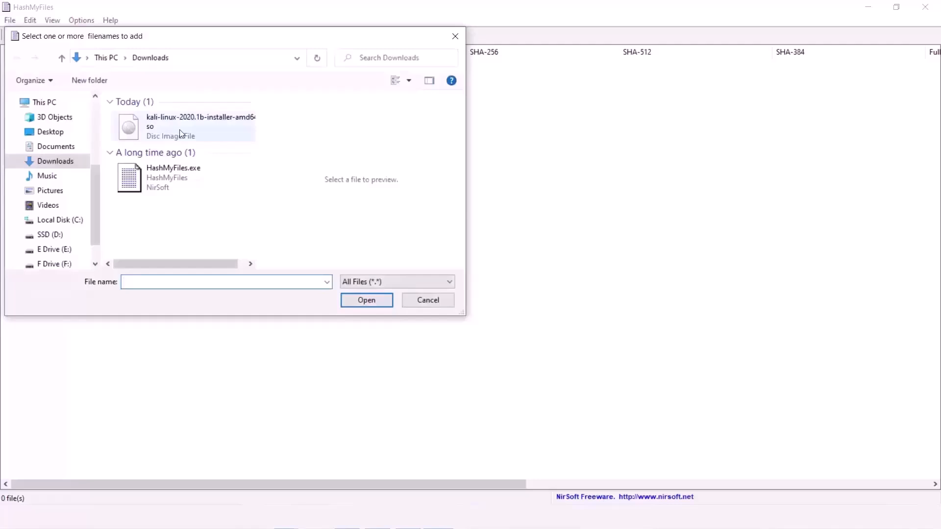
{"action": "double_click", "coordinate": [180, 134]}
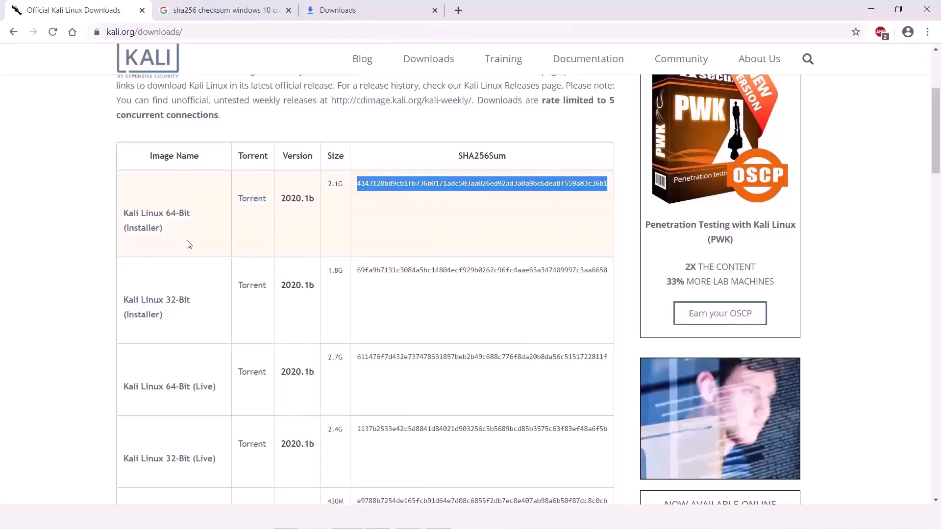
{"action": "scroll", "coordinate": [186, 240], "scroll_direction": "up", "scroll_amount": 1}
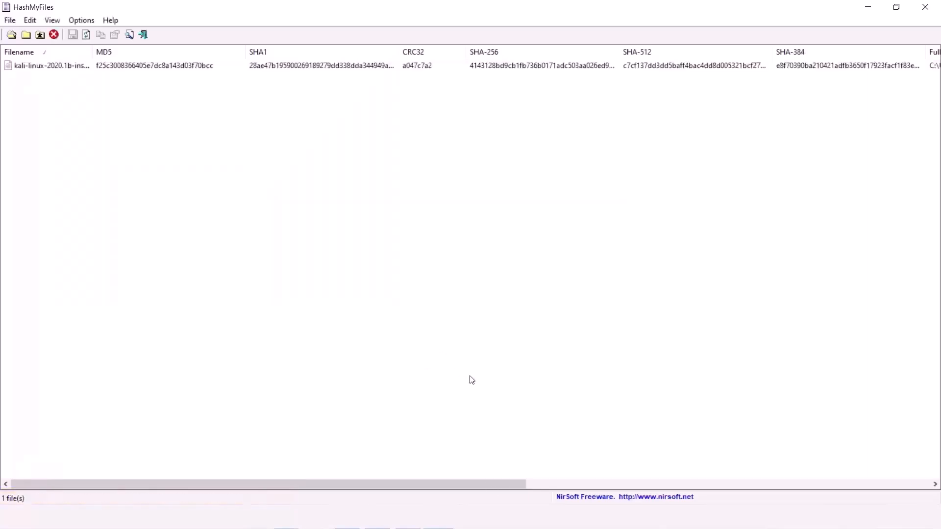
Step: Widen the SHA-256 column and copy the ISO's full SHA-256 value from its details
{"action": "left_click_drag", "start_coordinate": [618, 52], "coordinate": [750, 51]}
{"action": "left_click", "coordinate": [530, 66]}
{"action": "double_click", "coordinate": [529, 66]}
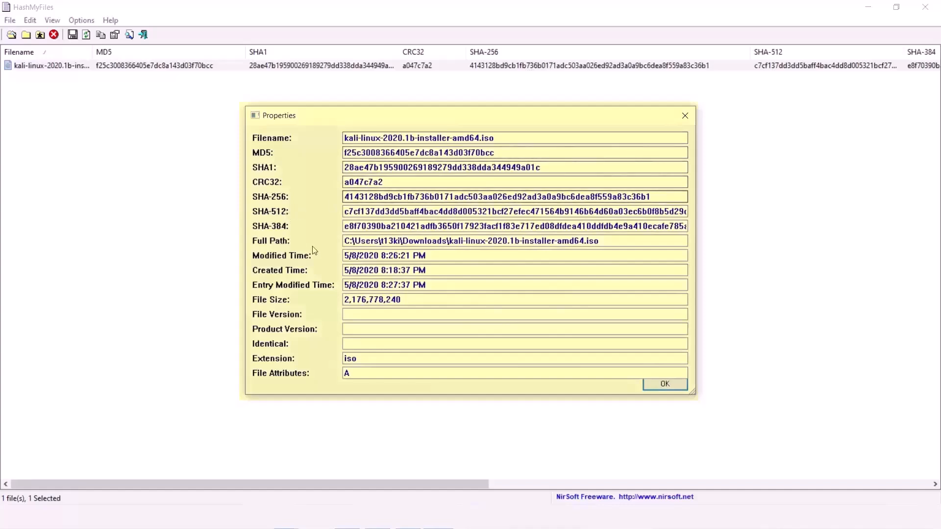
{"action": "left_click_drag", "start_coordinate": [347, 198], "coordinate": [640, 200]}
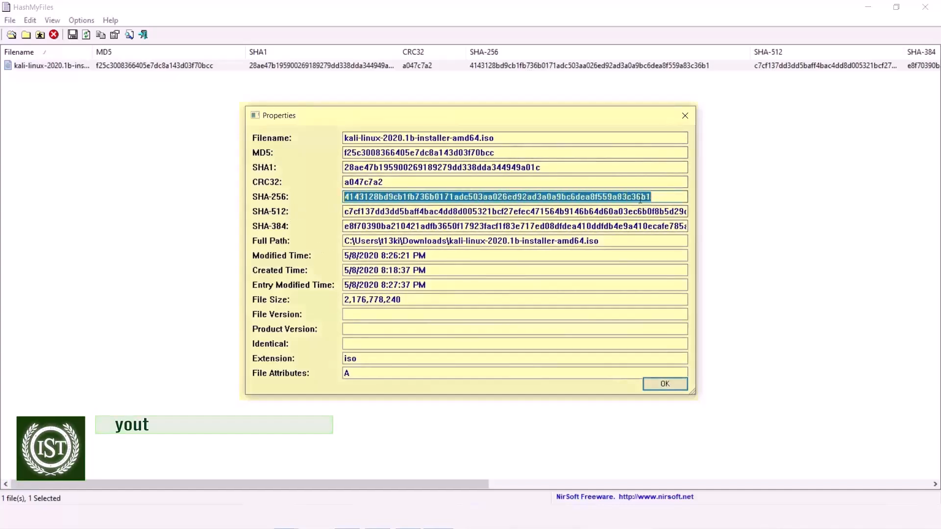
{"action": "right_click", "coordinate": [640, 200]}
{"action": "left_click", "coordinate": [662, 239]}
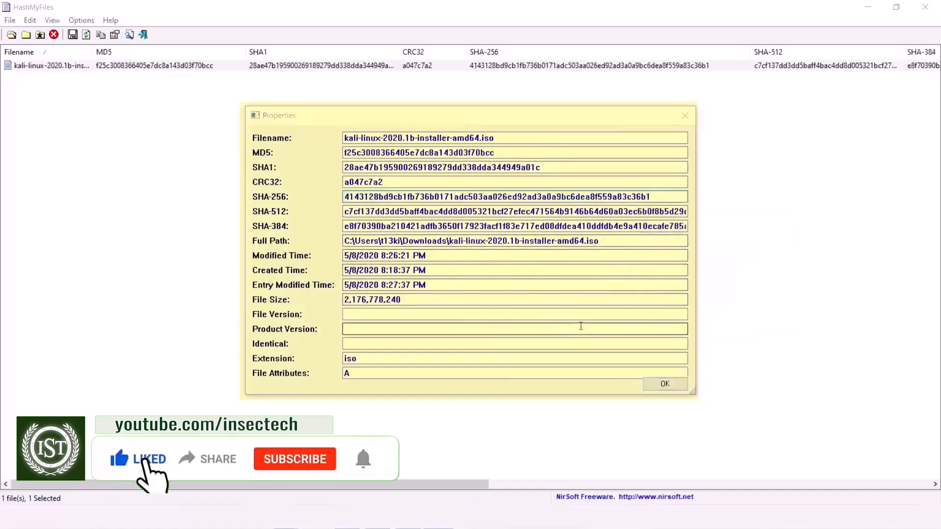
Step: Paste the SHA-256 into a new Notepad document, widened so the hash fits one line
{"action": "key", "text": "super+r"}
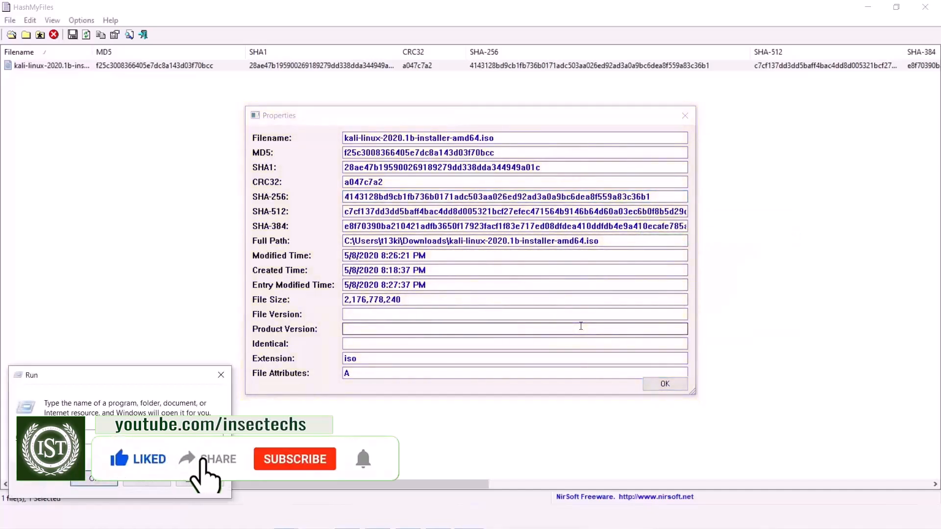
{"action": "key", "text": "Return"}
{"action": "key", "text": "ctrl+v"}
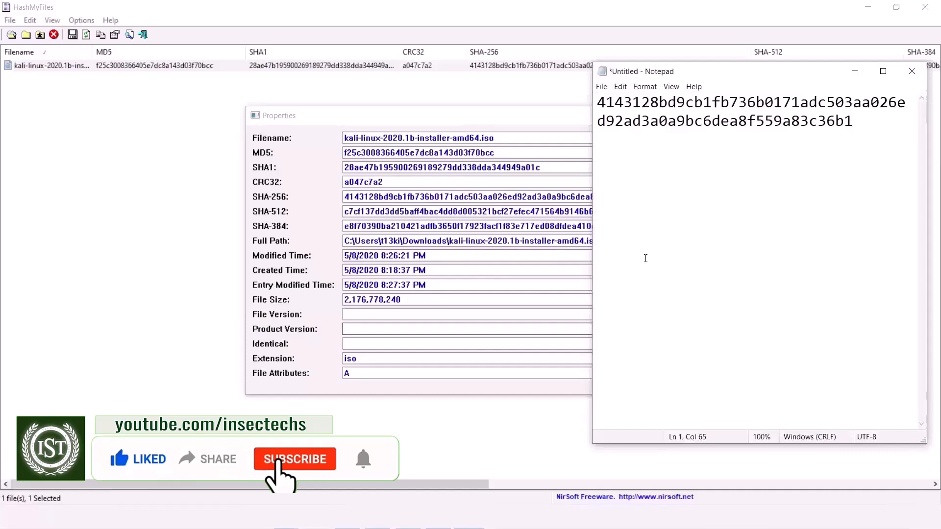
{"action": "left_click_drag", "start_coordinate": [593, 253], "coordinate": [309, 293]}
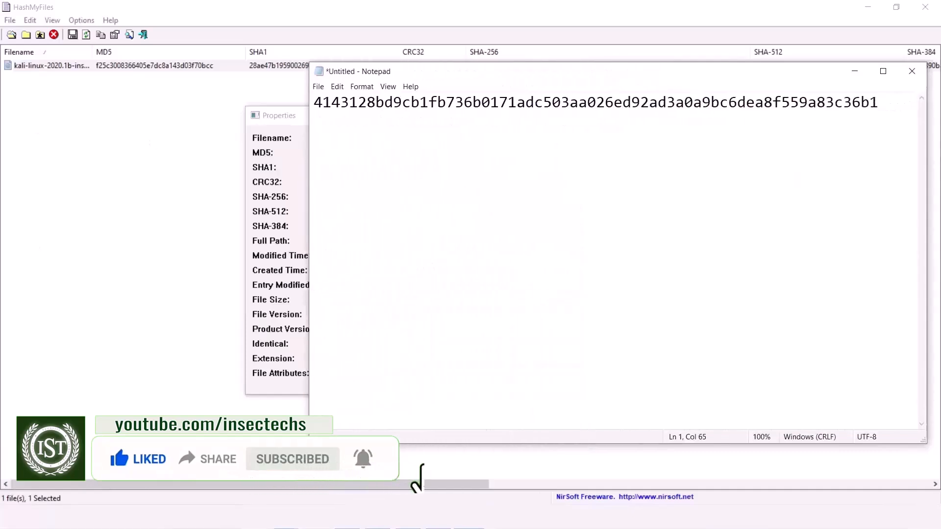
{"action": "left_click", "coordinate": [347, 517]}
Step: Paste kali.org's published SHA256 on Notepad's second line and compare it with the computed hash
{"action": "right_click", "coordinate": [395, 239]}
{"action": "left_click", "coordinate": [406, 249]}
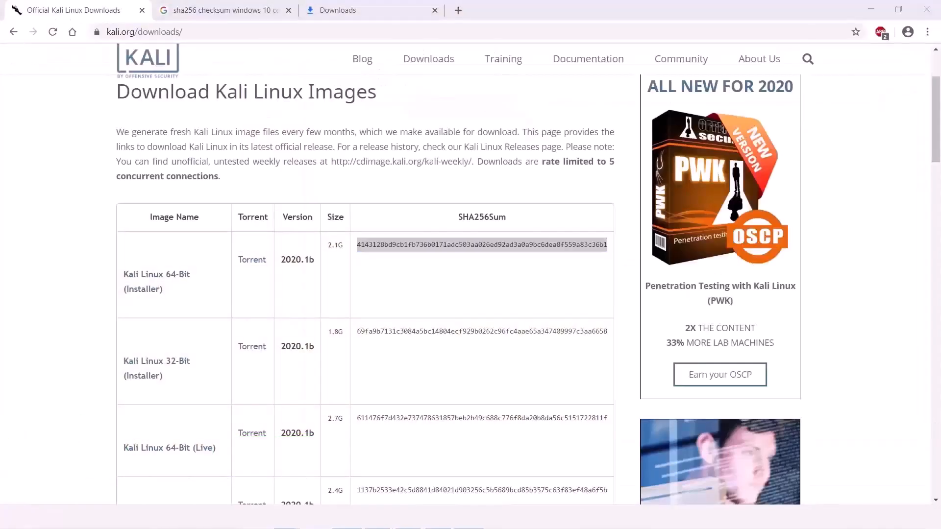
{"action": "key", "text": "alt+Tab"}
{"action": "key", "text": "Return"}
{"action": "key", "text": "ctrl+v"}
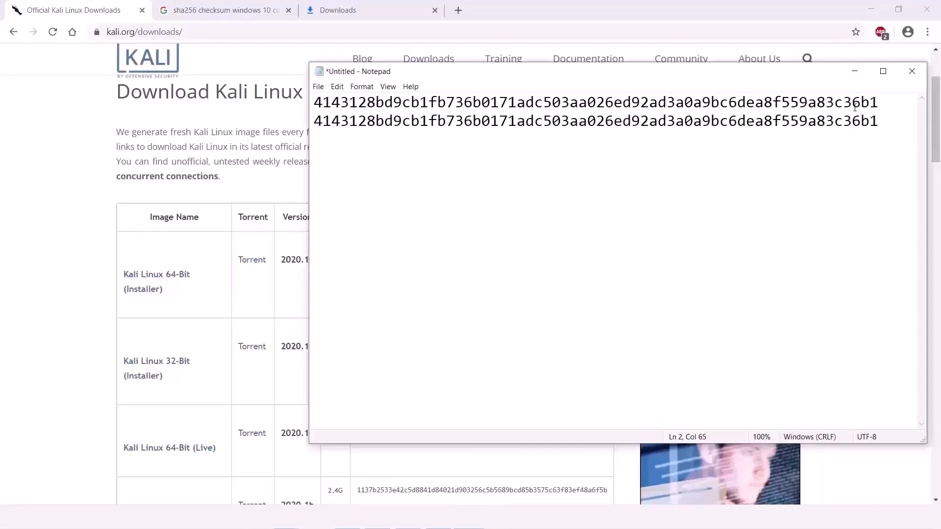
{"action": "left_click_drag", "start_coordinate": [902, 121], "coordinate": [301, 110]}
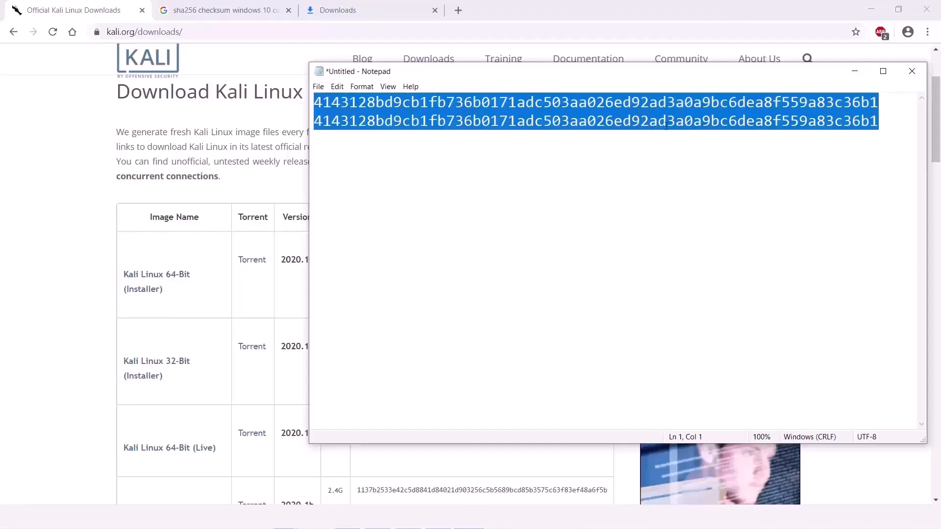
{"action": "left_click", "coordinate": [320, 121]}
{"action": "left_click_drag", "start_coordinate": [320, 121], "coordinate": [882, 122]}
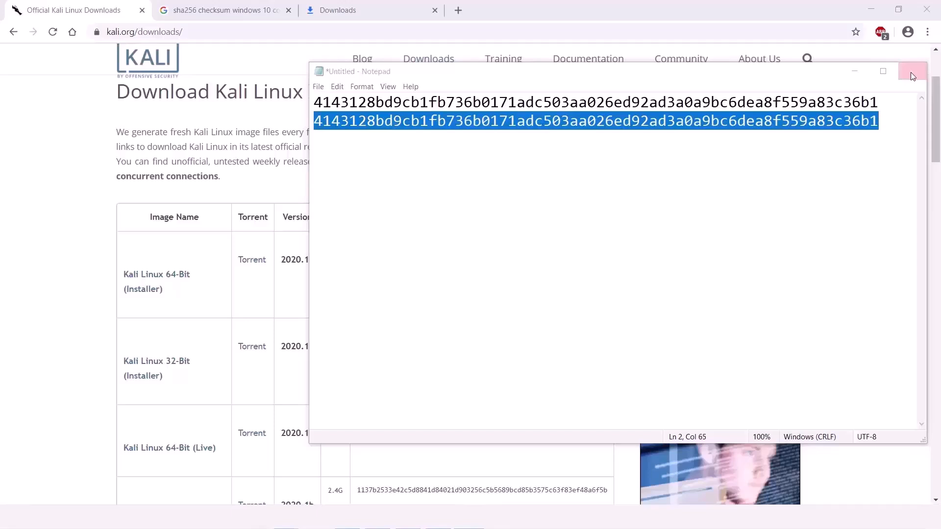
Step: Close Notepad without saving and deselect the hash on the downloads page
{"action": "left_click", "coordinate": [910, 72]}
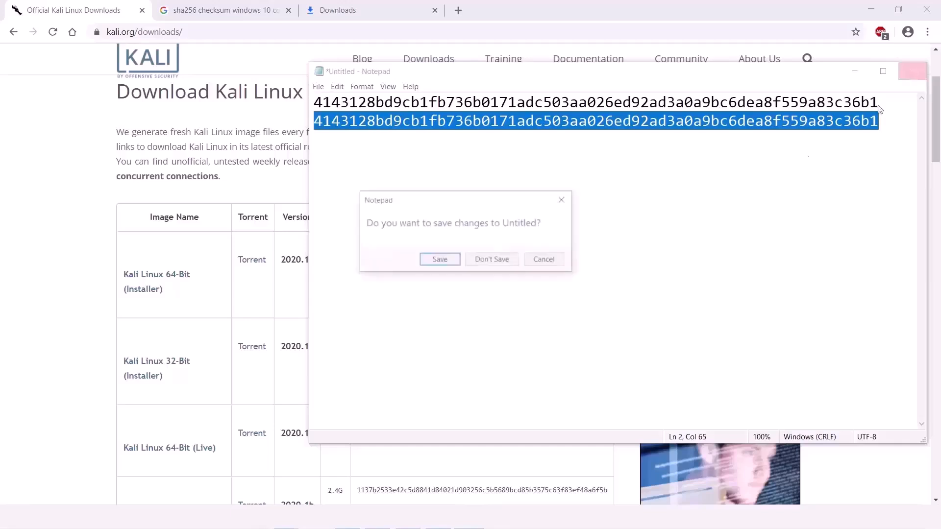
{"action": "left_click", "coordinate": [504, 258]}
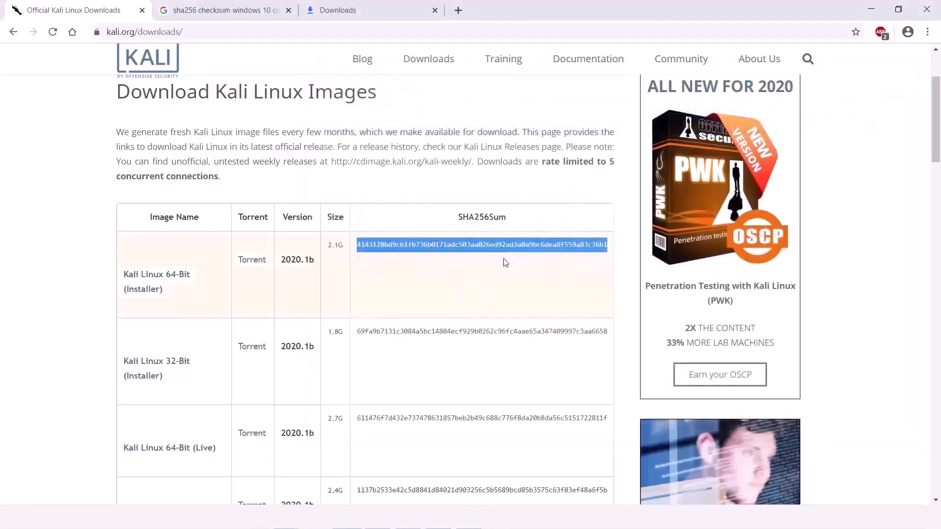
{"action": "left_click", "coordinate": [419, 301]}
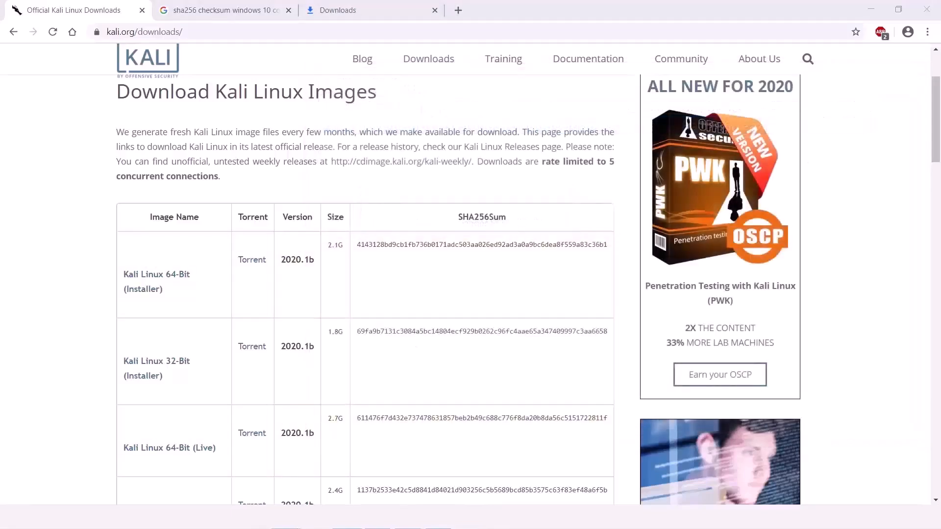
Step: Search 'vir' in Windows search and launch Oracle VM VirtualBox
{"action": "left_click", "coordinate": [196, 517]}
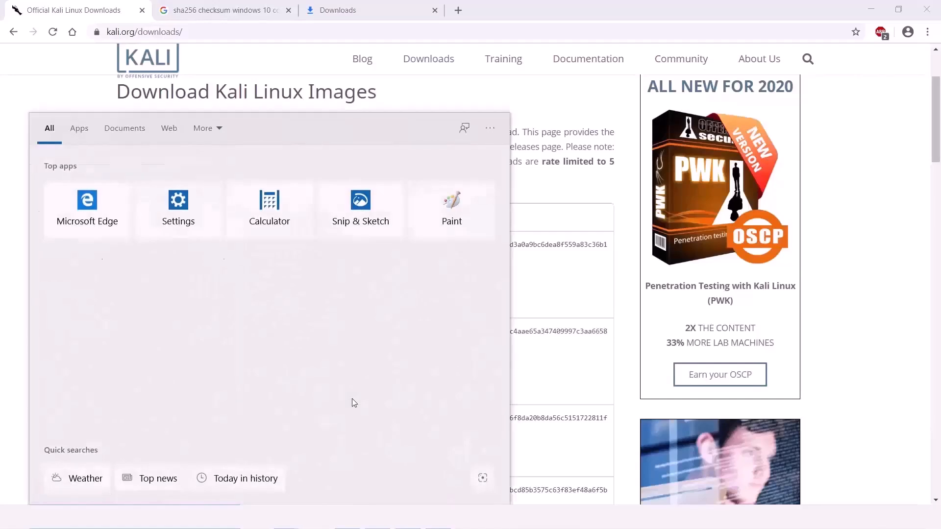
{"action": "type", "text": "virt"}
{"action": "key", "text": "Return"}
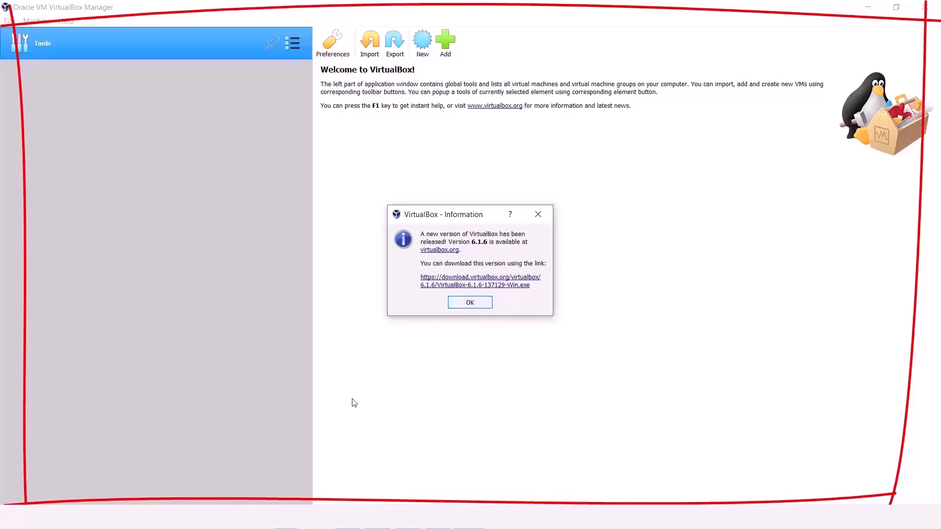
Step: Dismiss the 6.1.6 notice, then open and close the New VM, Export and Import wizards
{"action": "key", "text": "Return"}
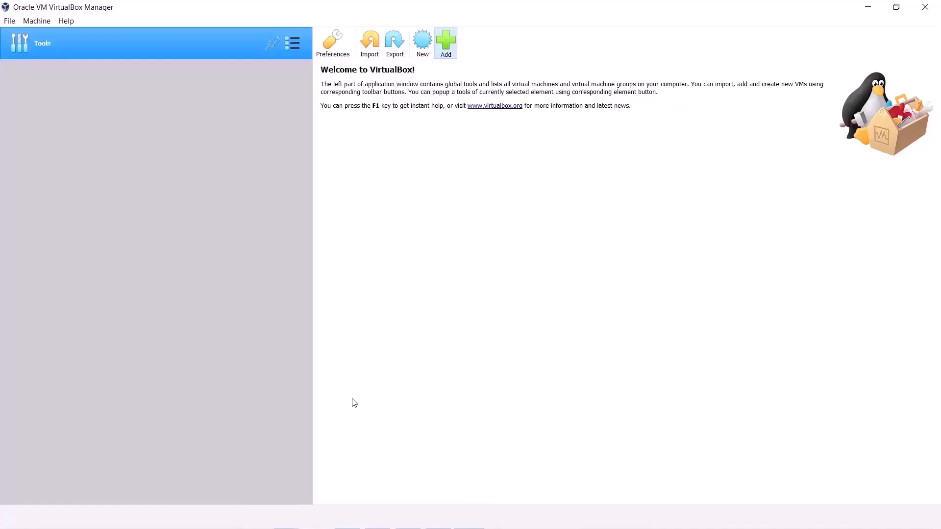
{"action": "key", "text": "ctrl+n"}
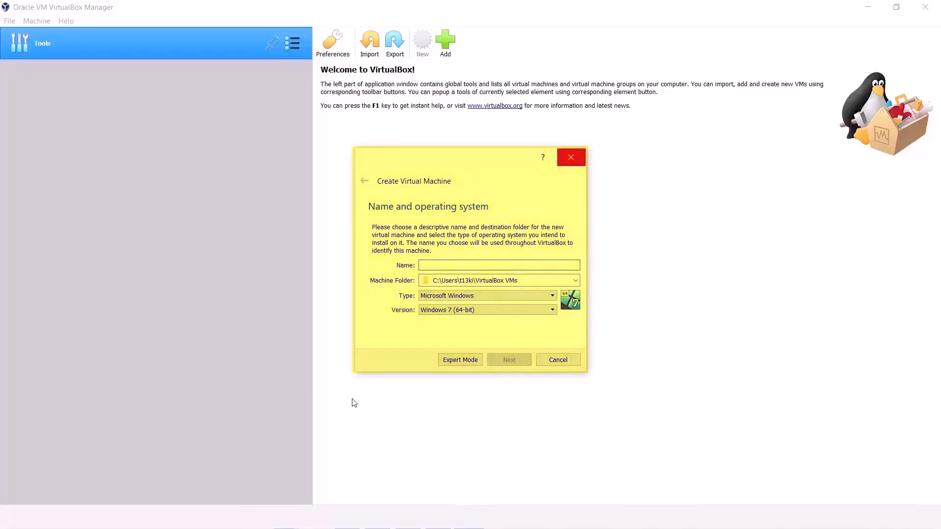
{"action": "left_click", "coordinate": [571, 157]}
{"action": "left_click", "coordinate": [395, 43]}
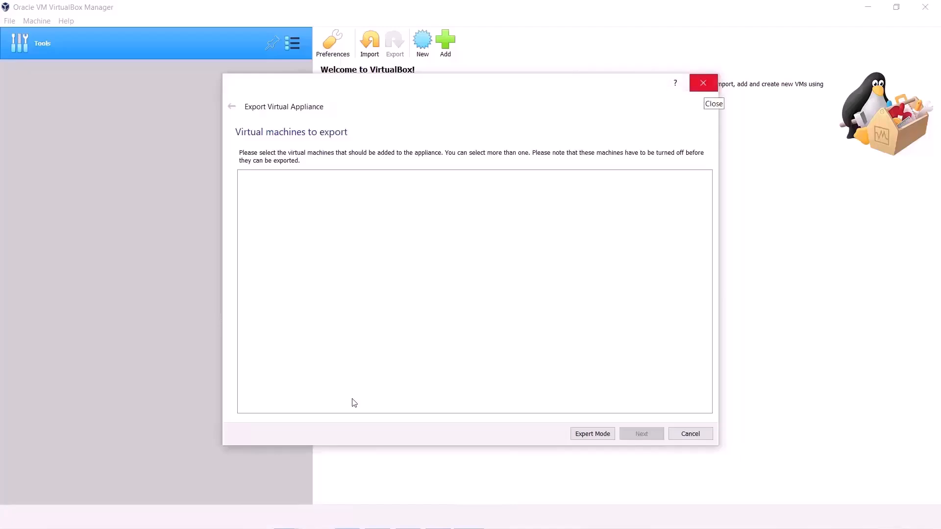
{"action": "left_click", "coordinate": [703, 83]}
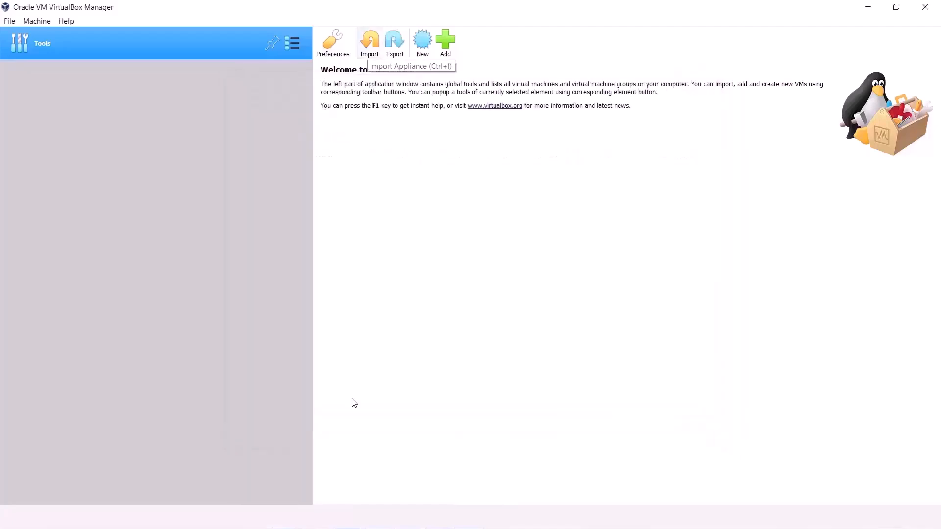
{"action": "left_click", "coordinate": [369, 42]}
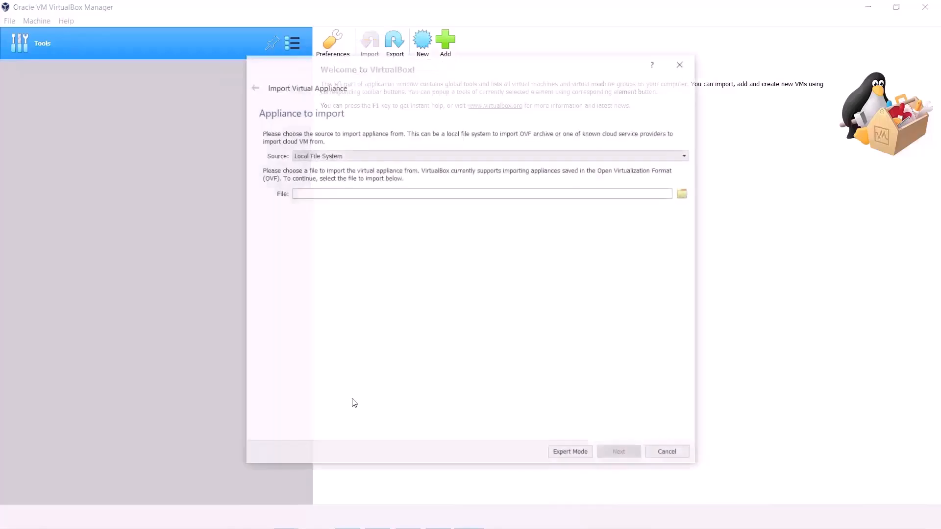
{"action": "key", "text": "Escape"}
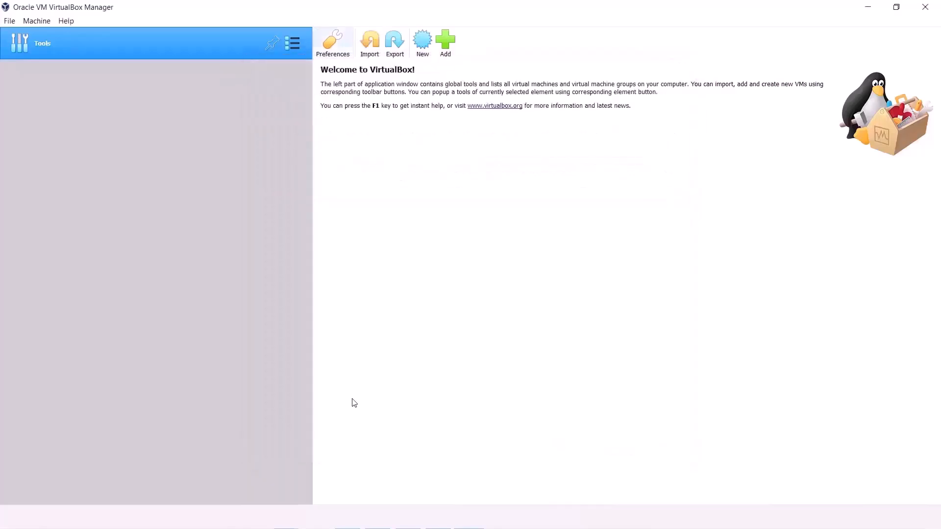
Step: Open and close Preferences, then browse the File and Machine menus
{"action": "left_click", "coordinate": [333, 42]}
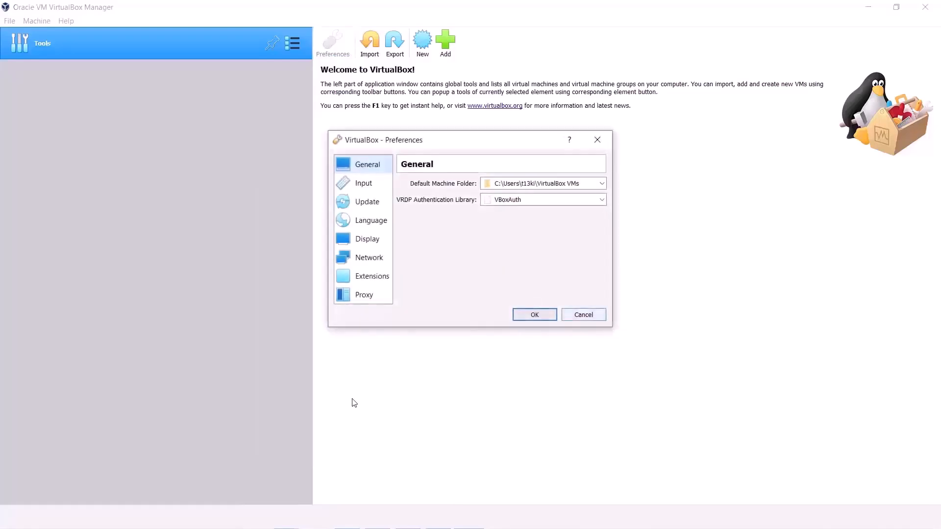
{"action": "key", "text": "Escape"}
{"action": "key", "text": "alt+f"}
{"action": "key", "text": "Right"}
{"action": "key", "text": "Escape"}
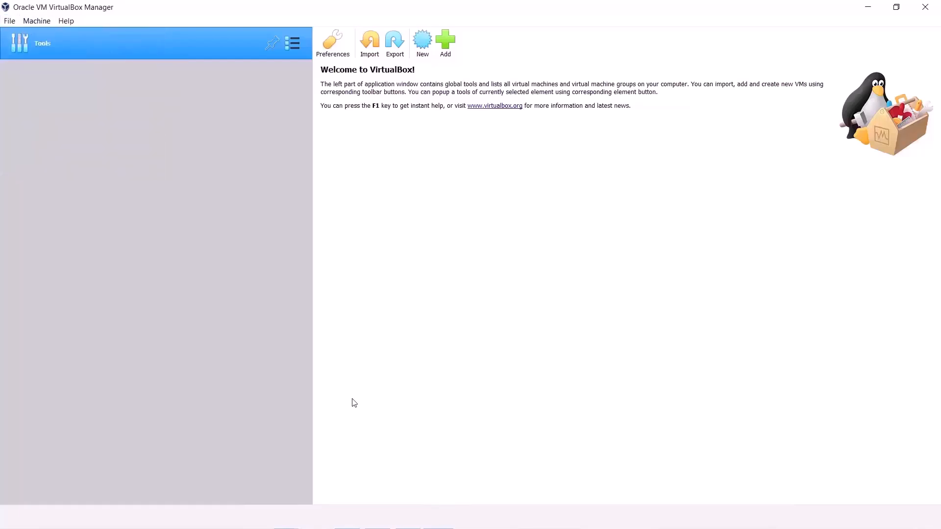
{"action": "key", "text": "Left"}
{"action": "key", "text": "Down"}
{"action": "key", "text": "Down"}
{"action": "key", "text": "Down"}
{"action": "key", "text": "Down"}
{"action": "key", "text": "Down"}
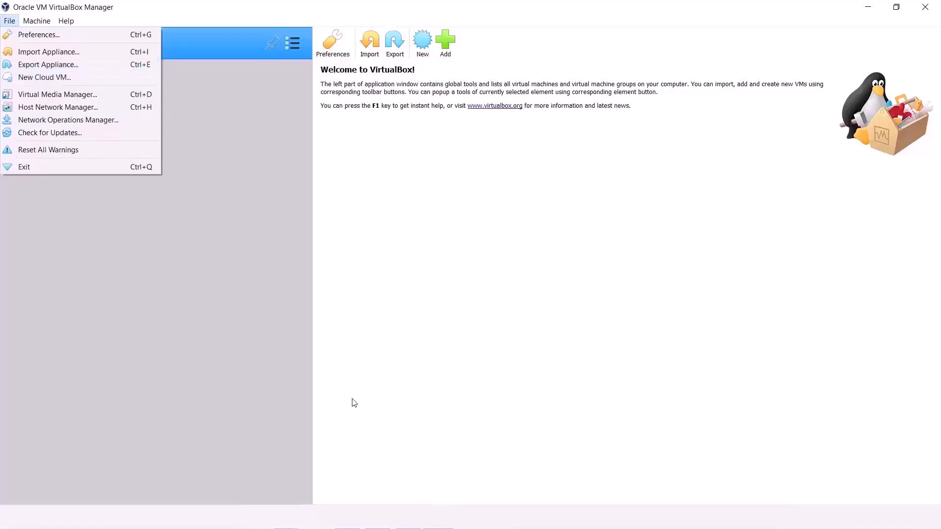
Step: Open the Virtual Media Manager enlarged and inspect Kali.vdi's attributes and information
{"action": "key", "text": "Down"}
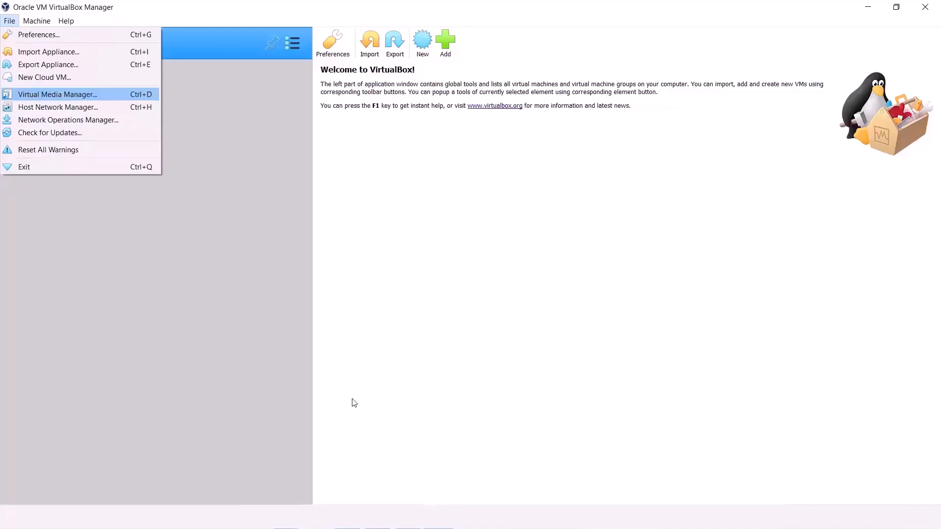
{"action": "key", "text": "Return"}
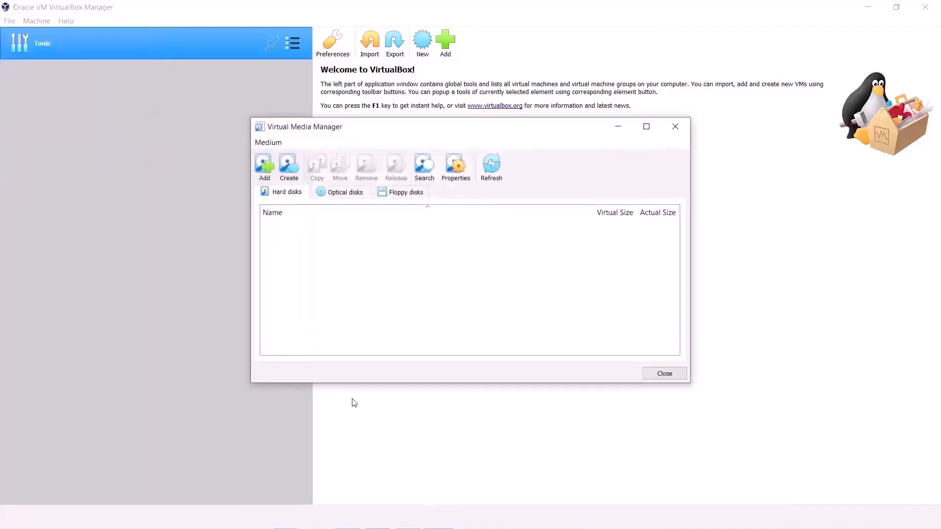
{"action": "left_click_drag", "start_coordinate": [690, 382], "coordinate": [775, 415]}
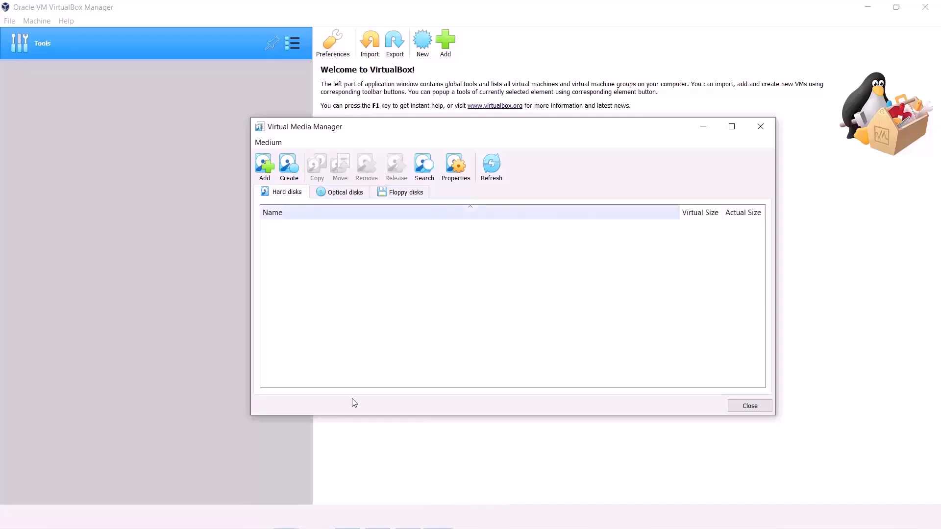
{"action": "key", "text": "ctrl+Tab"}
{"action": "key", "text": "ctrl+Tab"}
{"action": "key", "text": "ctrl+Tab"}
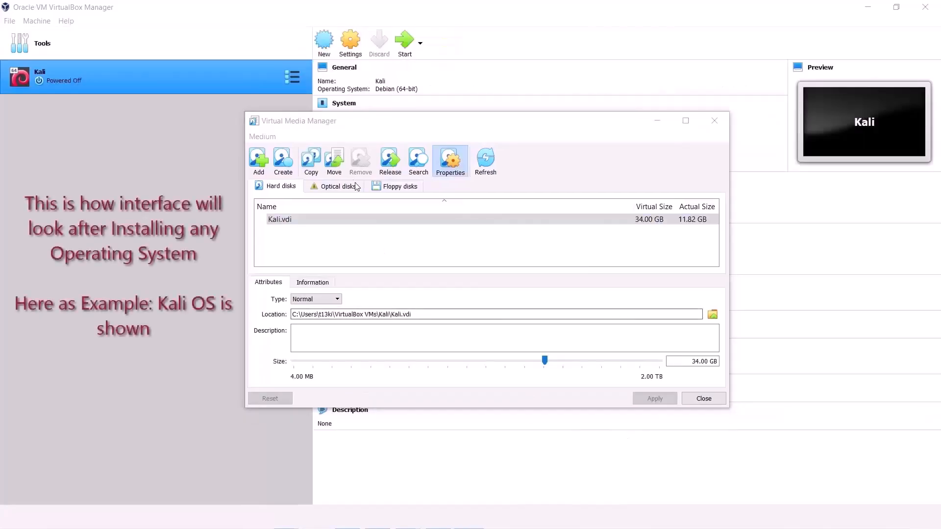
{"action": "left_click", "coordinate": [289, 223]}
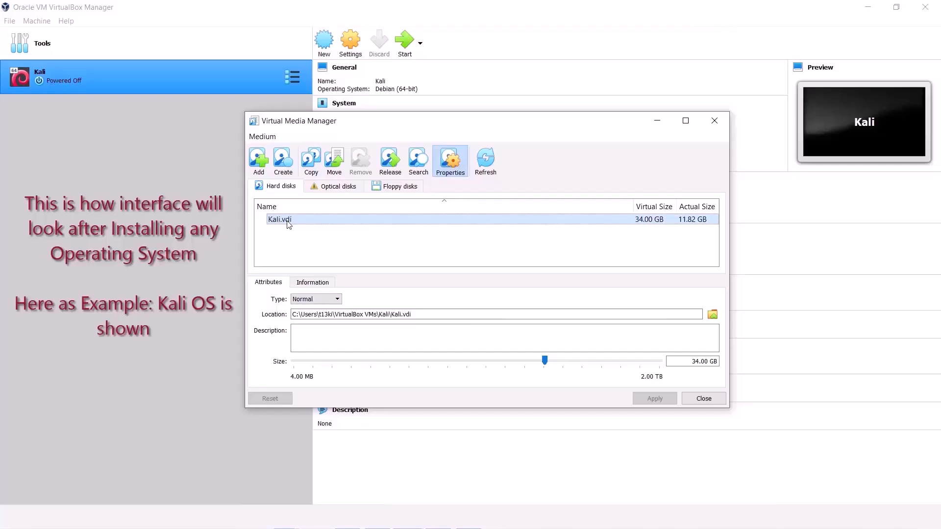
{"action": "left_click", "coordinate": [314, 284]}
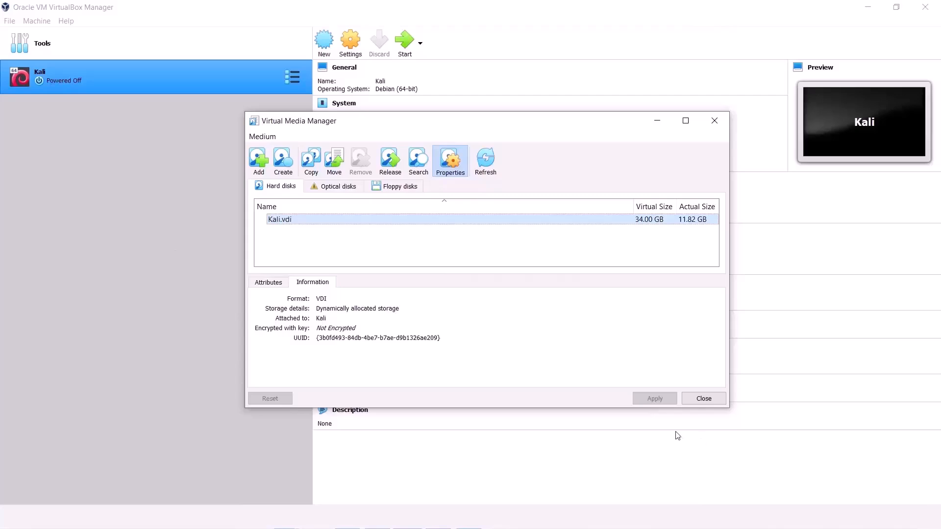
{"action": "left_click", "coordinate": [280, 283]}
Step: Browse the optical disks, the Kali ISO and VBoxGuestAdditions.iso, then close the manager
{"action": "left_click", "coordinate": [338, 186]}
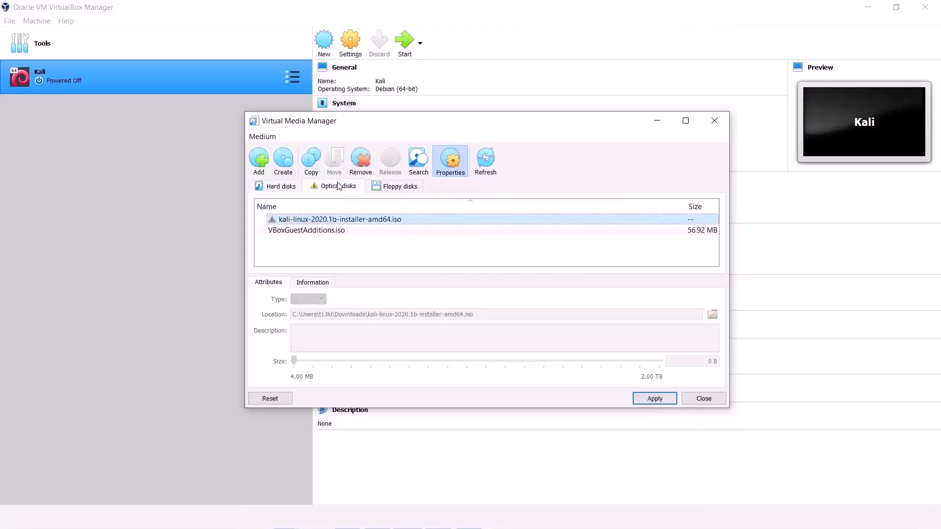
{"action": "left_click", "coordinate": [322, 231]}
{"action": "left_click", "coordinate": [321, 220]}
{"action": "left_click", "coordinate": [323, 231]}
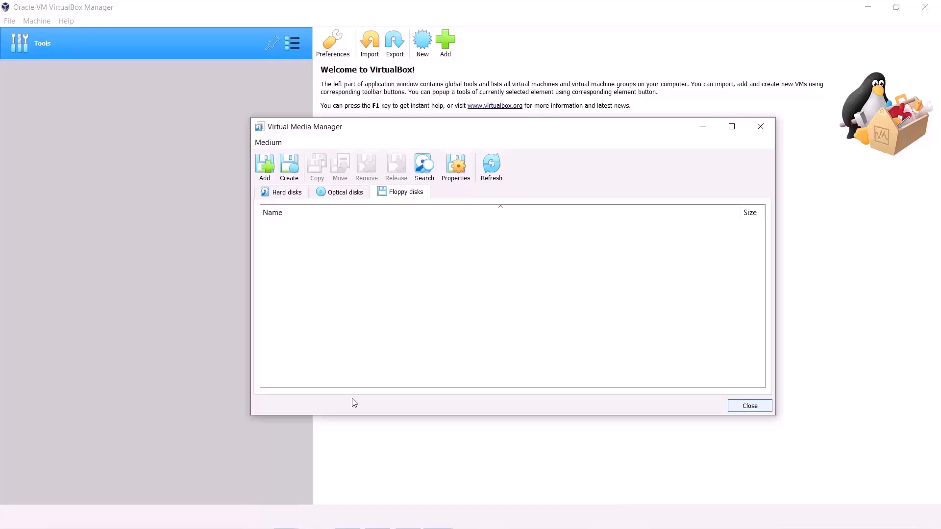
{"action": "key", "text": "Escape"}
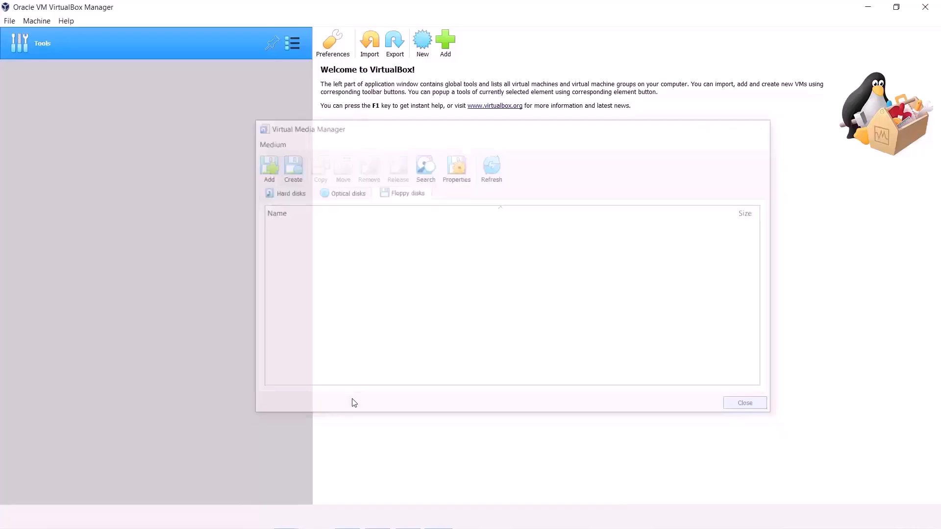
Step: Create Host-Only Ethernet Adapter #2 (192.168.19.1/24) in the Host Network Manager
{"action": "key", "text": "alt+f"}
{"action": "key", "text": "Down"}
{"action": "key", "text": "Down"}
{"action": "key", "text": "Down"}
{"action": "key", "text": "Down"}
{"action": "key", "text": "Down"}
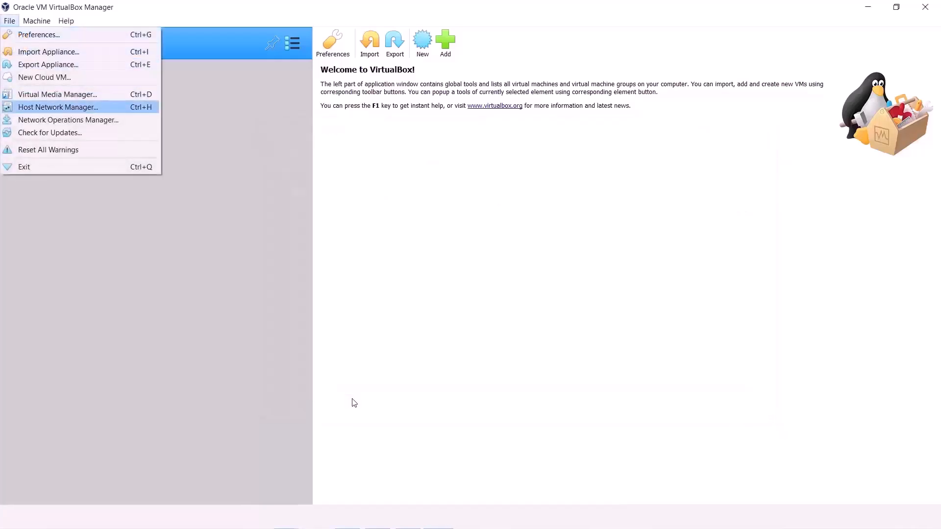
{"action": "key", "text": "Return"}
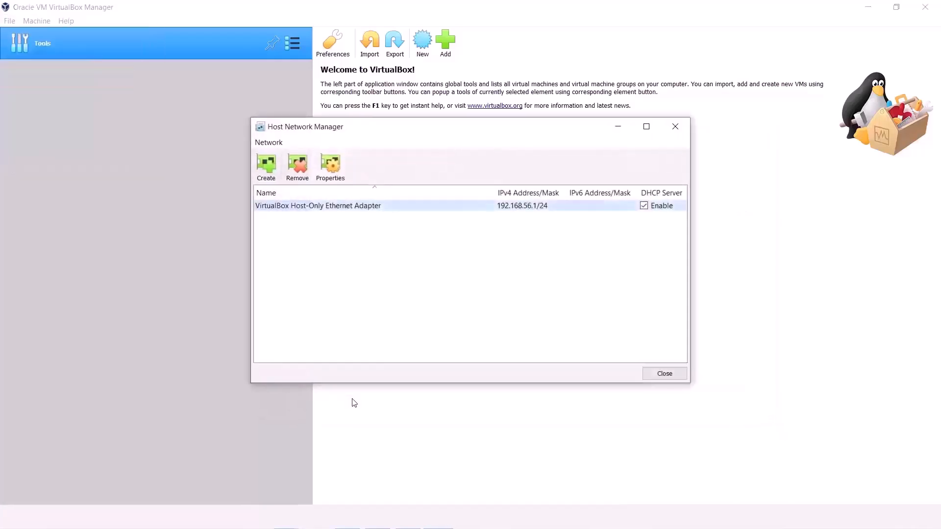
{"action": "left_click", "coordinate": [266, 167]}
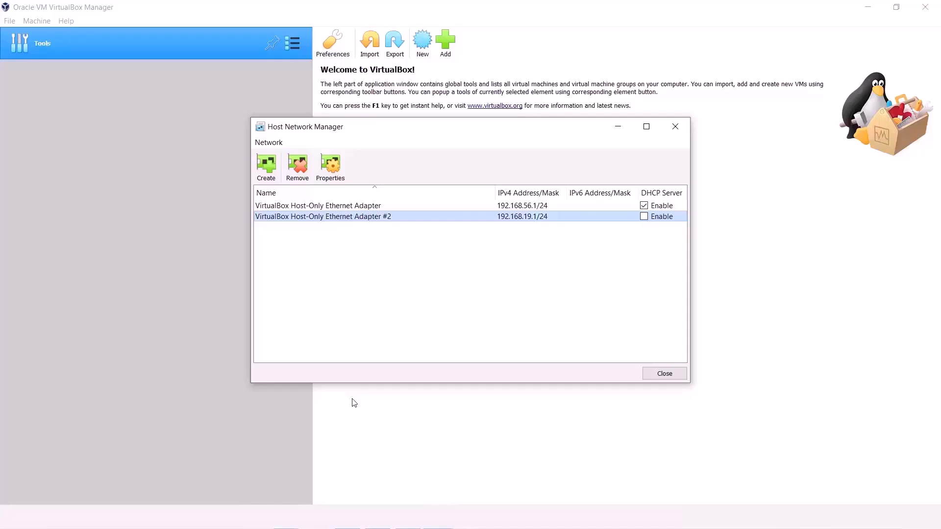
Step: Remove Adapter #2, confirm the deletion, and close the Host Network Manager
{"action": "left_click", "coordinate": [297, 167]}
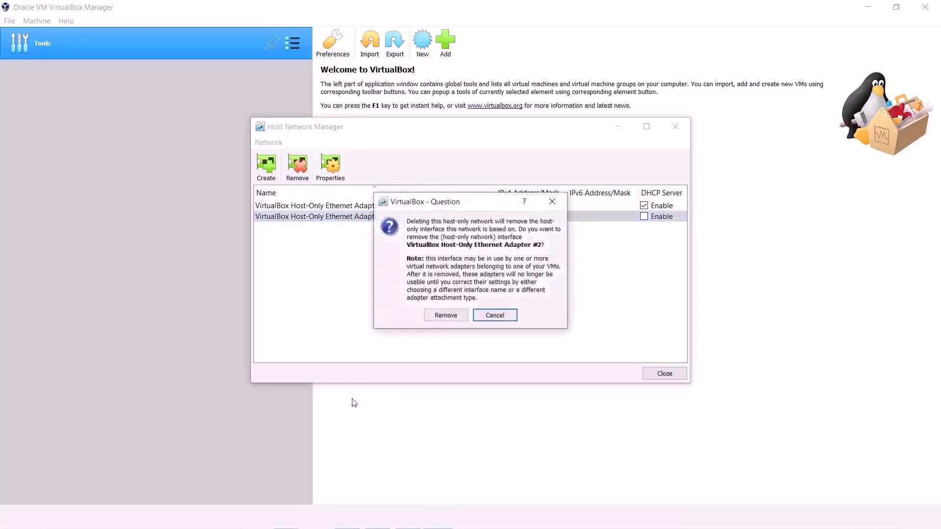
{"action": "left_click", "coordinate": [446, 315]}
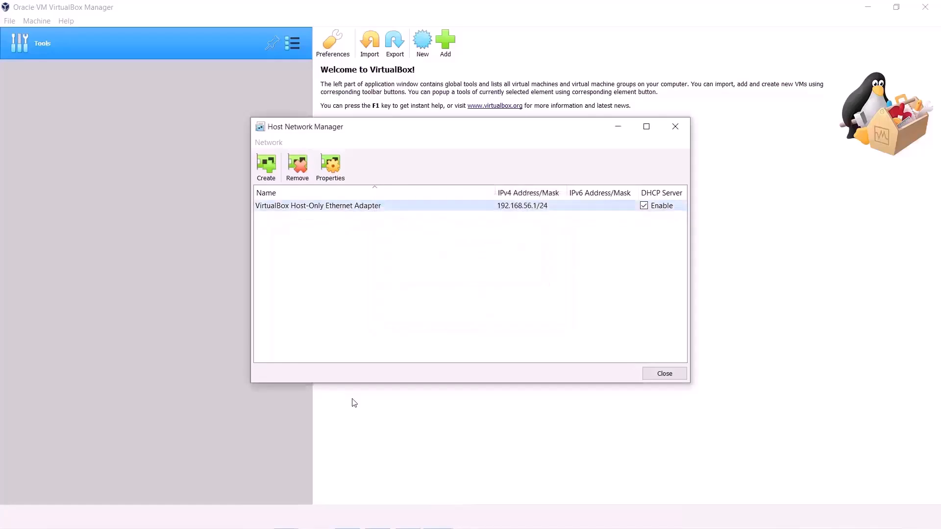
{"action": "left_click", "coordinate": [665, 373]}
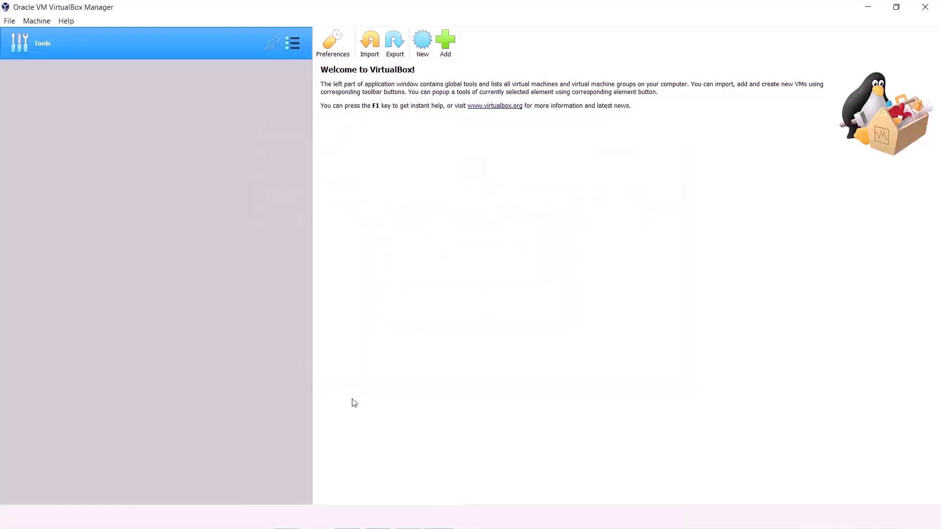
{"action": "left_click", "coordinate": [9, 20]}
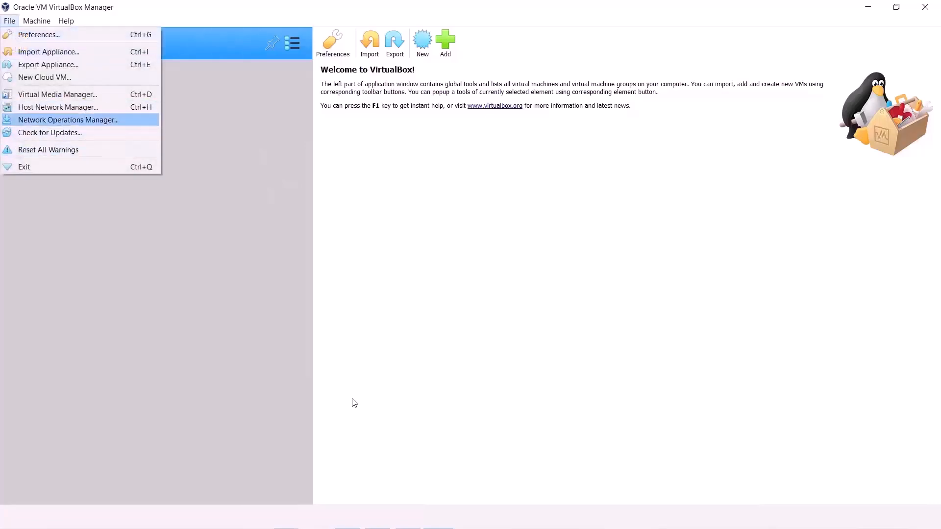
Step: Glance at the Network Operations Manager, then check for updates and dismiss the 6.1.6 notice
{"action": "left_click", "coordinate": [68, 120]}
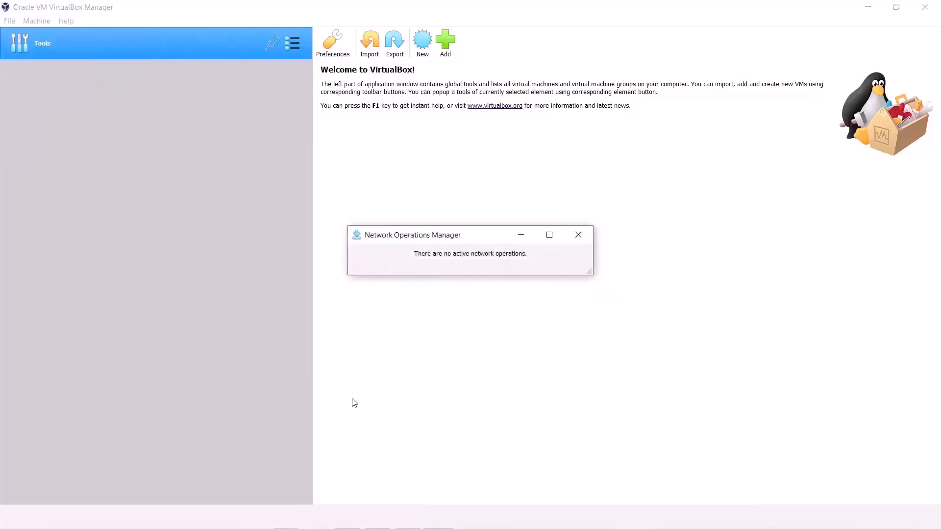
{"action": "left_click", "coordinate": [578, 235]}
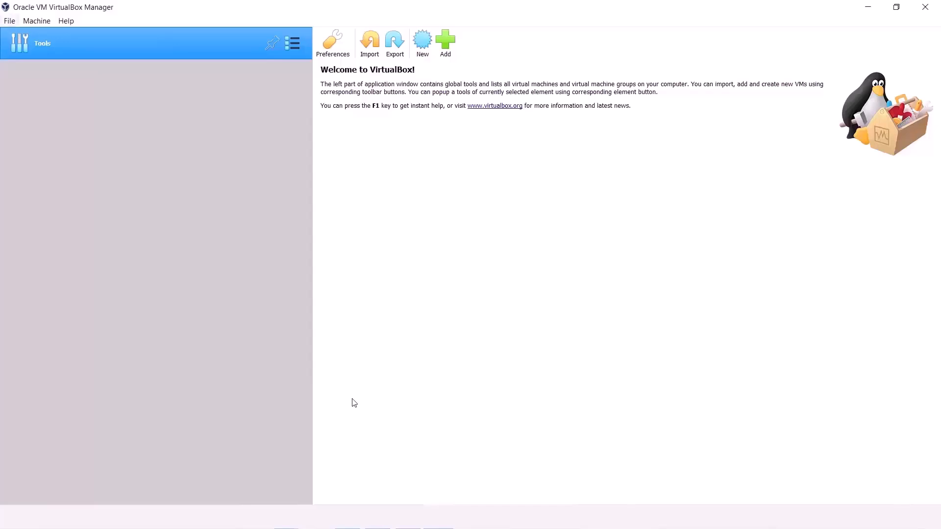
{"action": "left_click", "coordinate": [9, 21]}
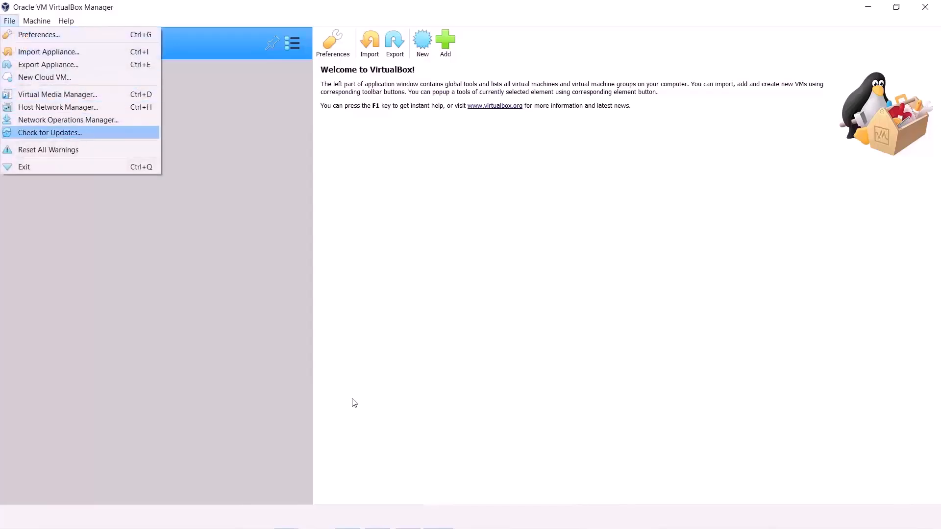
{"action": "key", "text": "Return"}
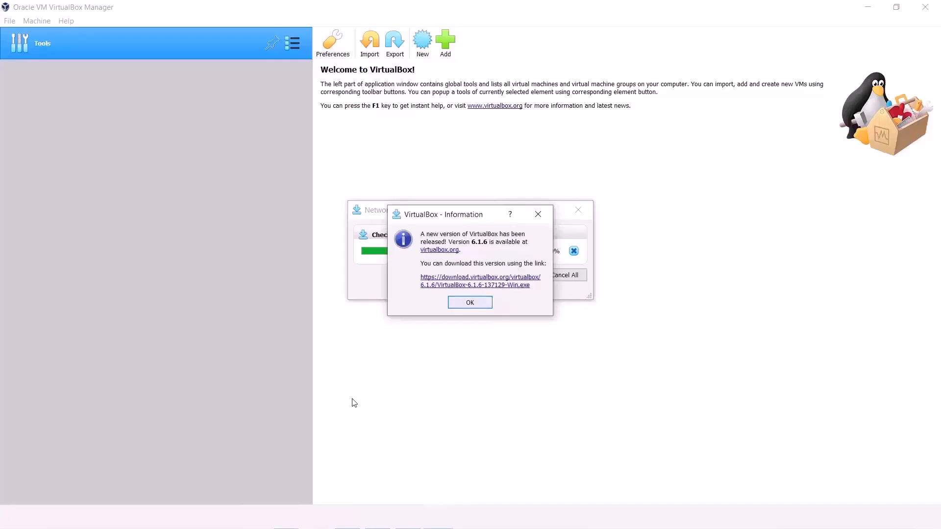
{"action": "key", "text": "Return"}
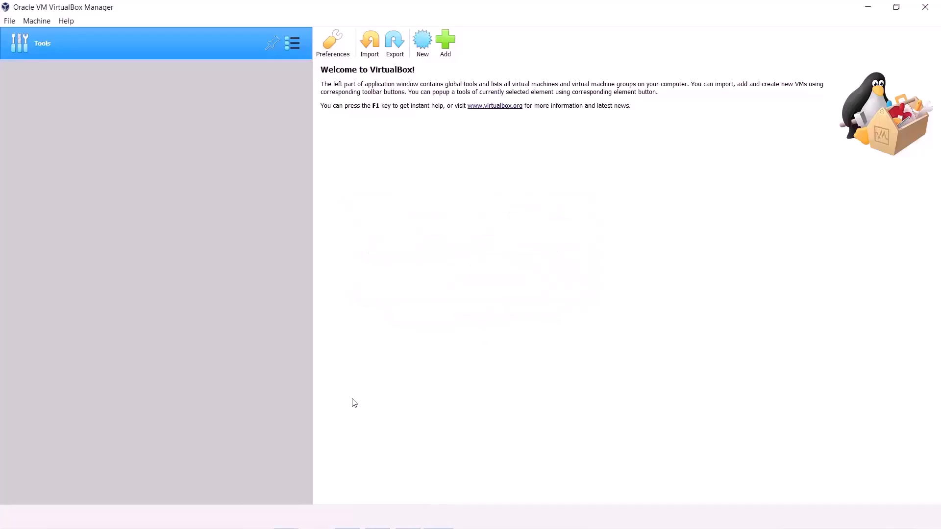
Step: Browse through the File and Machine menus
{"action": "key", "text": "alt+f"}
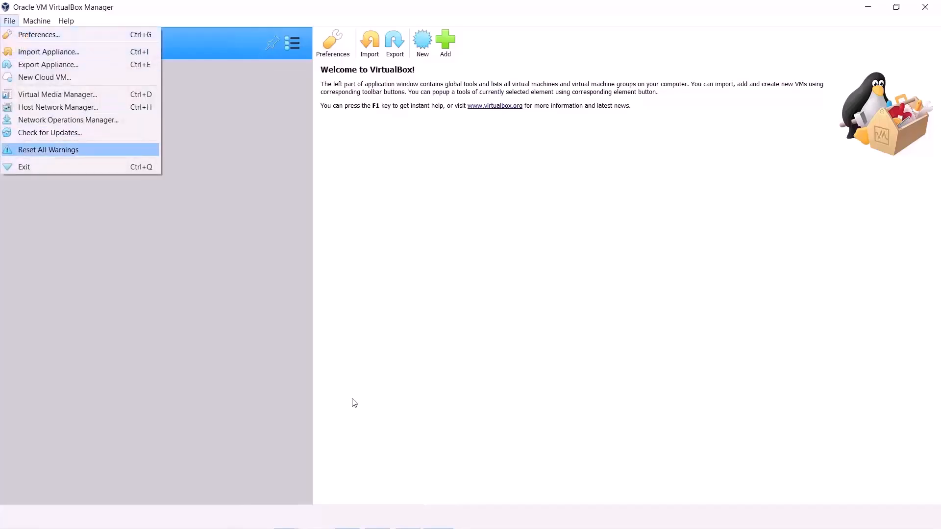
{"action": "key", "text": "Down"}
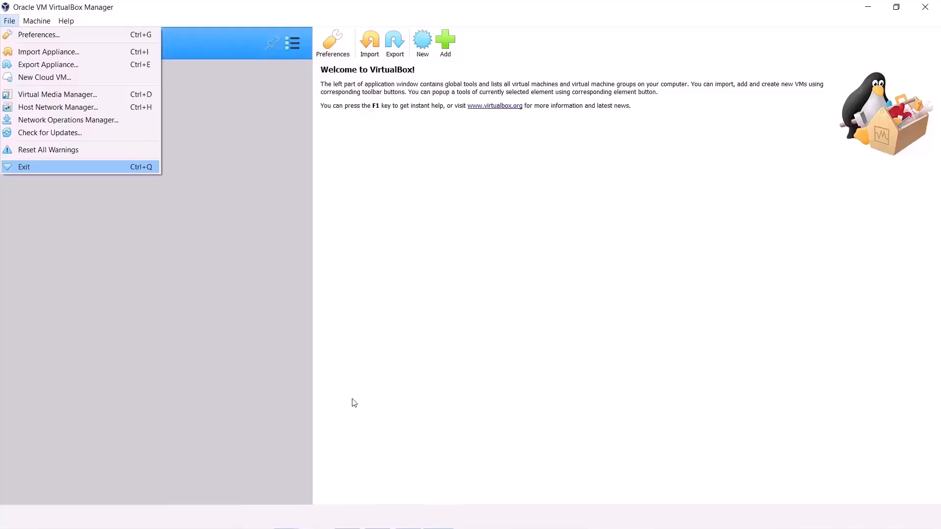
{"action": "key", "text": "Escape"}
{"action": "key", "text": "alt+m"}
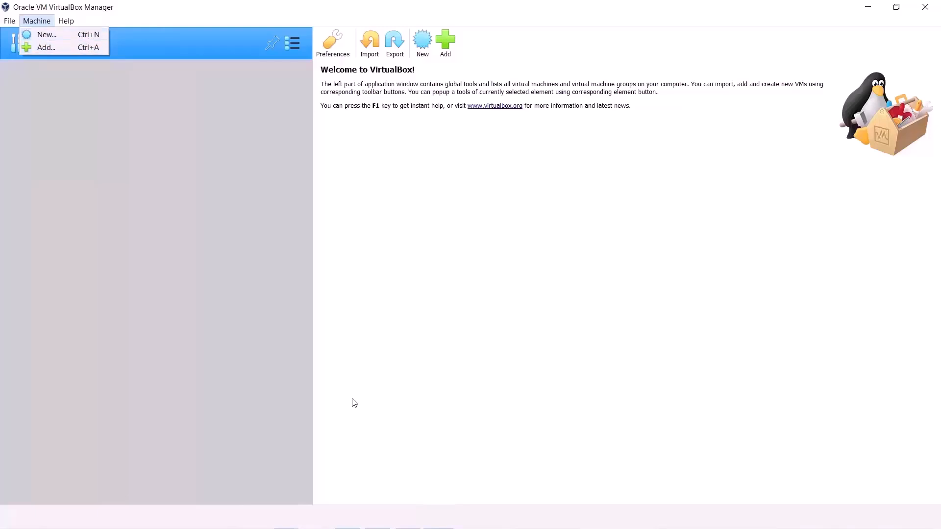
{"action": "key", "text": "Escape"}
{"action": "key", "text": "alt+h"}
{"action": "key", "text": "Down"}
{"action": "key", "text": "Down"}
{"action": "key", "text": "Down"}
{"action": "key", "text": "Down"}
{"action": "key", "text": "Down"}
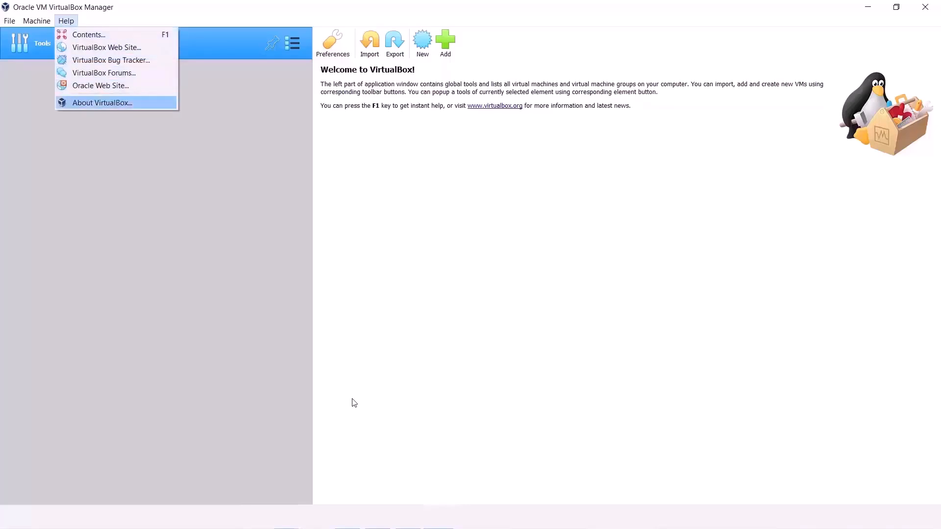
{"action": "key", "text": "Return"}
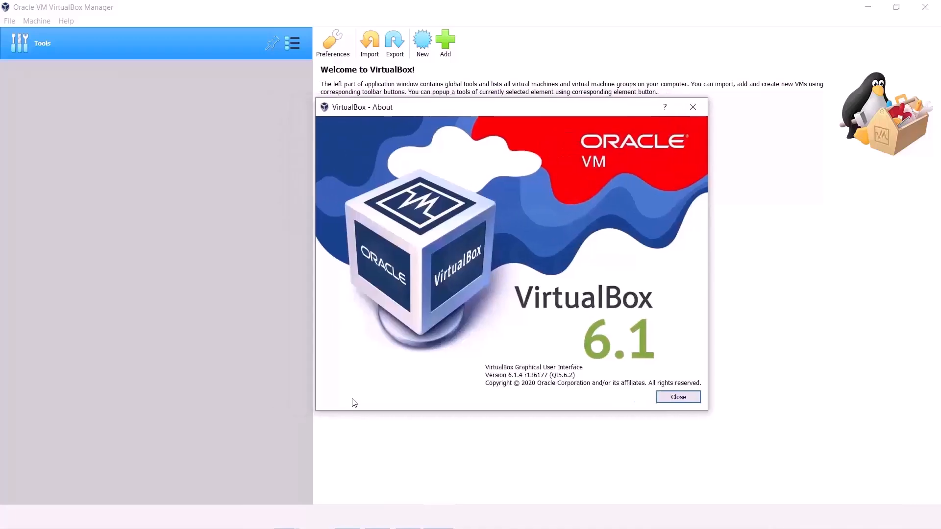
{"action": "mouse_move", "coordinate": [485, 367]}
{"action": "left_mouse_down"}
{"action": "mouse_move", "coordinate": [555, 368]}
{"action": "mouse_move", "coordinate": [589, 383]}
{"action": "left_mouse_up"}
{"action": "left_click", "coordinate": [678, 397]}
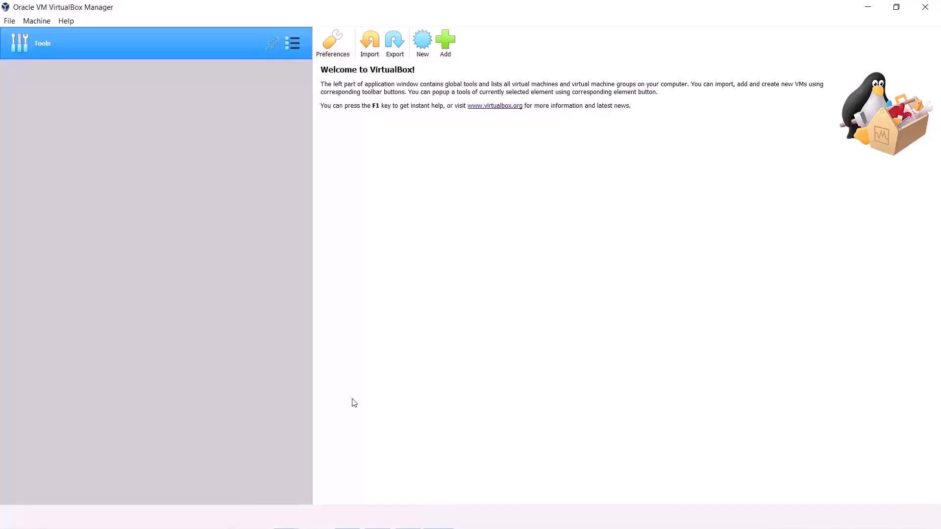
Step: Start a new virtual machine named Kali and select its default VirtualBox VMs folder path
{"action": "left_click", "coordinate": [427, 52]}
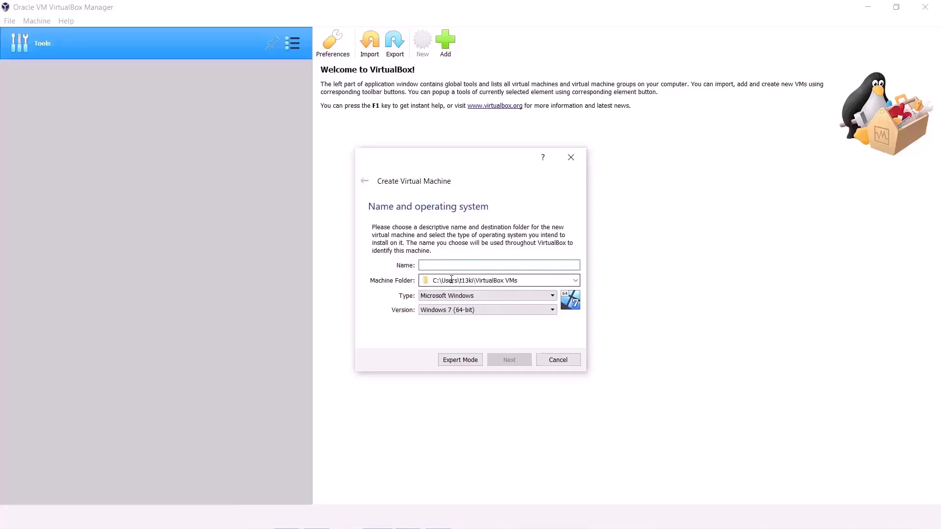
{"action": "type", "text": "KaliLi"}
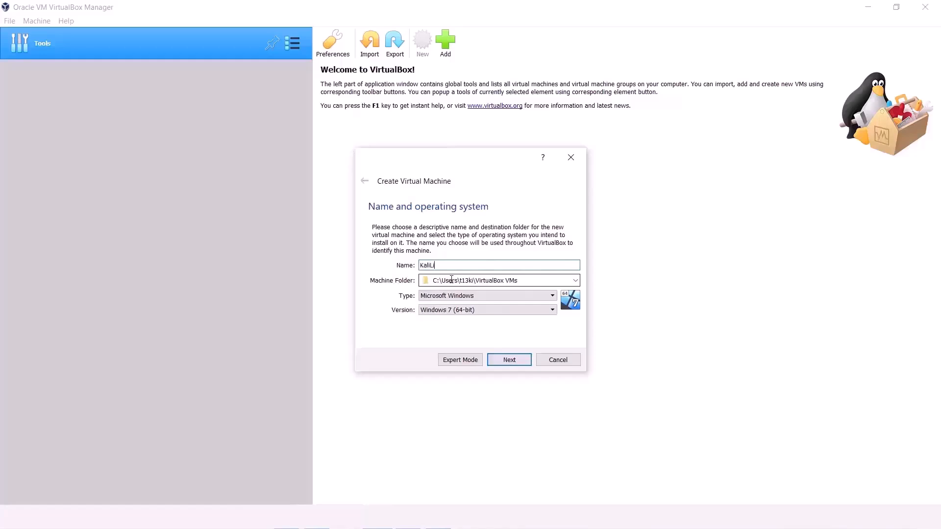
{"action": "key", "text": "BackSpace"}
{"action": "key", "text": "BackSpace"}
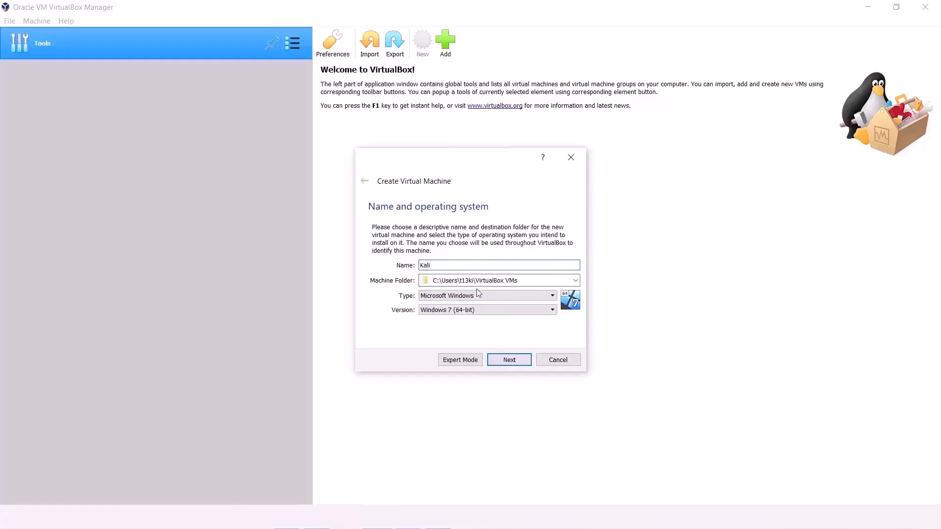
{"action": "left_click", "coordinate": [533, 281]}
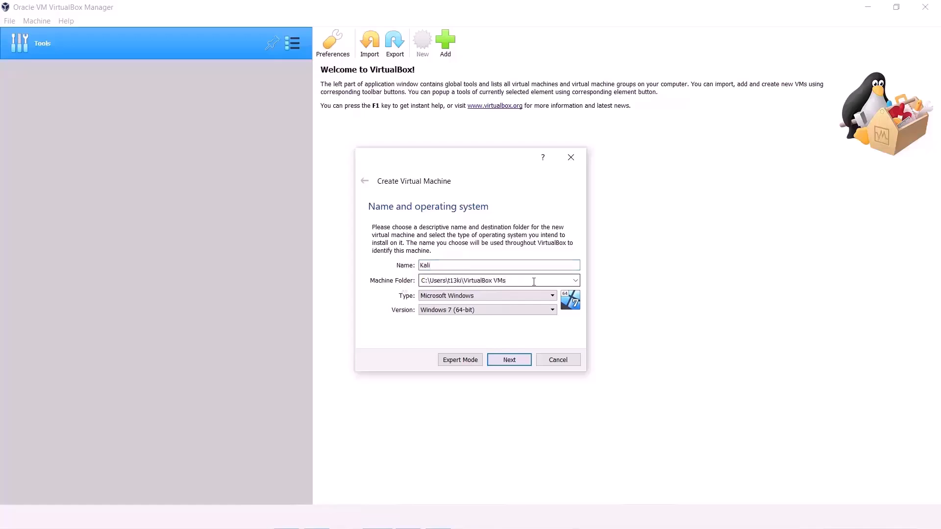
{"action": "left_click_drag", "start_coordinate": [506, 280], "coordinate": [421, 281]}
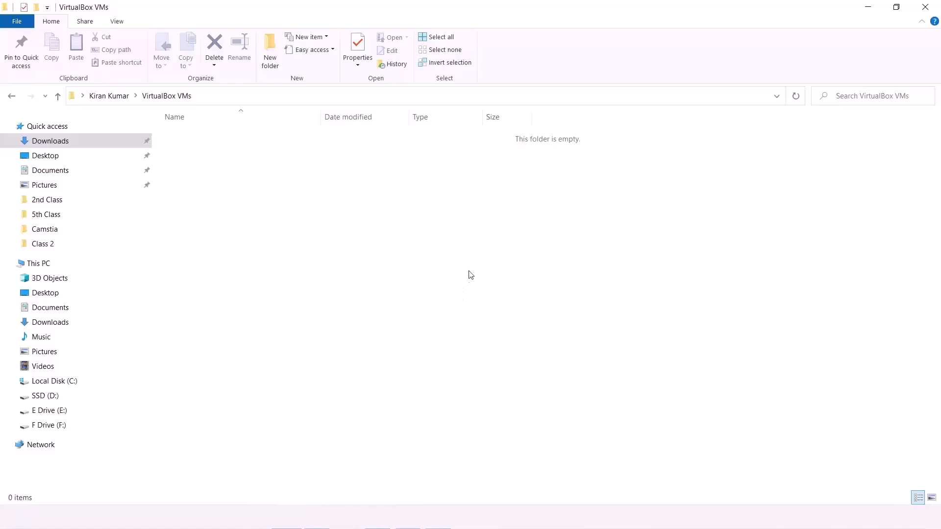
Step: Choose Linux as the type and Debian (64-bit) as the version, then move to memory size
{"action": "left_click", "coordinate": [408, 517]}
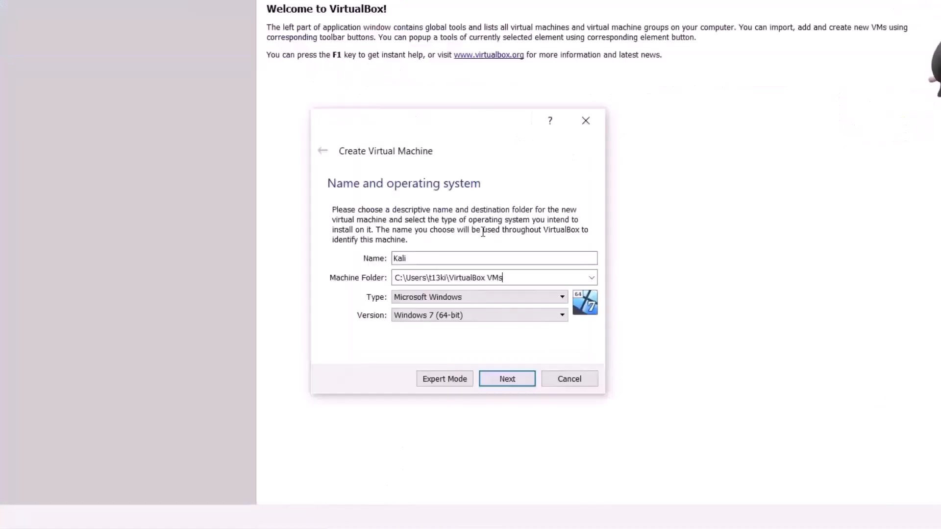
{"action": "left_click", "coordinate": [453, 299]}
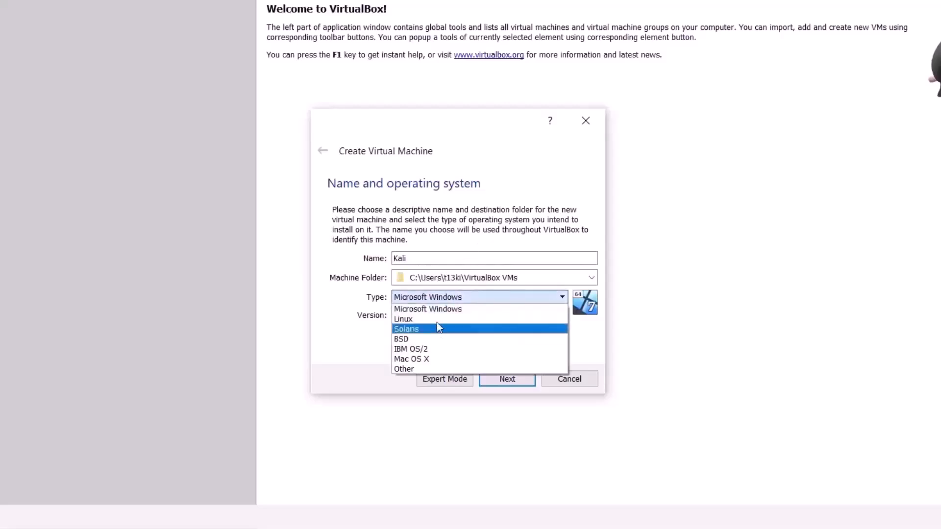
{"action": "left_click", "coordinate": [437, 319]}
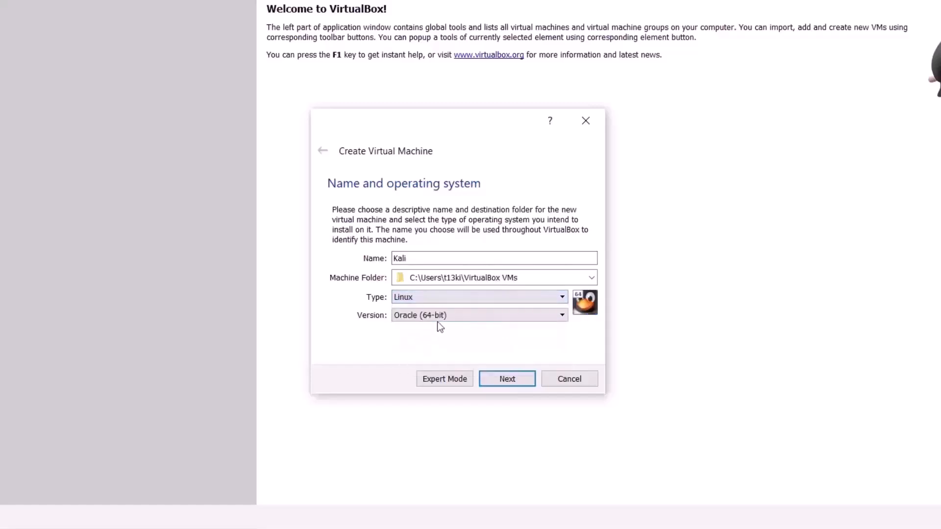
{"action": "left_click", "coordinate": [409, 316]}
{"action": "scroll", "coordinate": [421, 373], "scroll_direction": "up", "scroll_amount": 1}
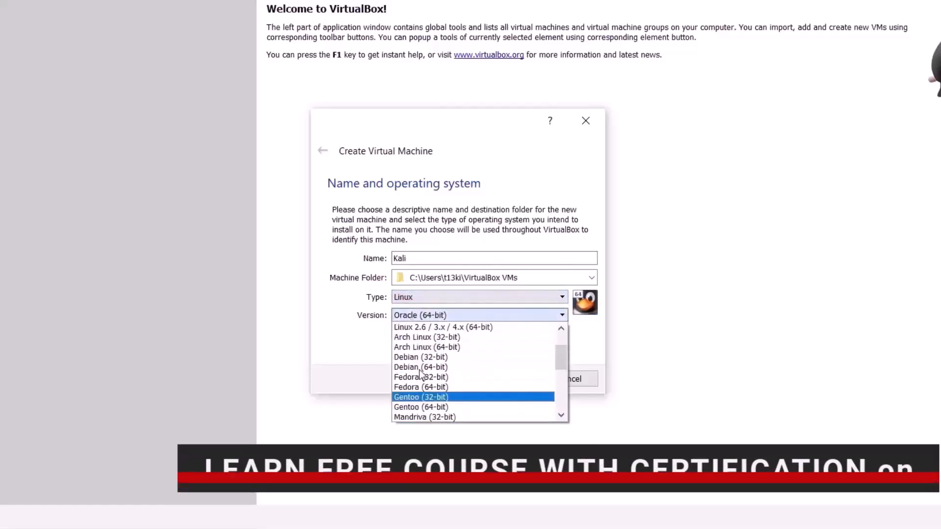
{"action": "left_click", "coordinate": [424, 367]}
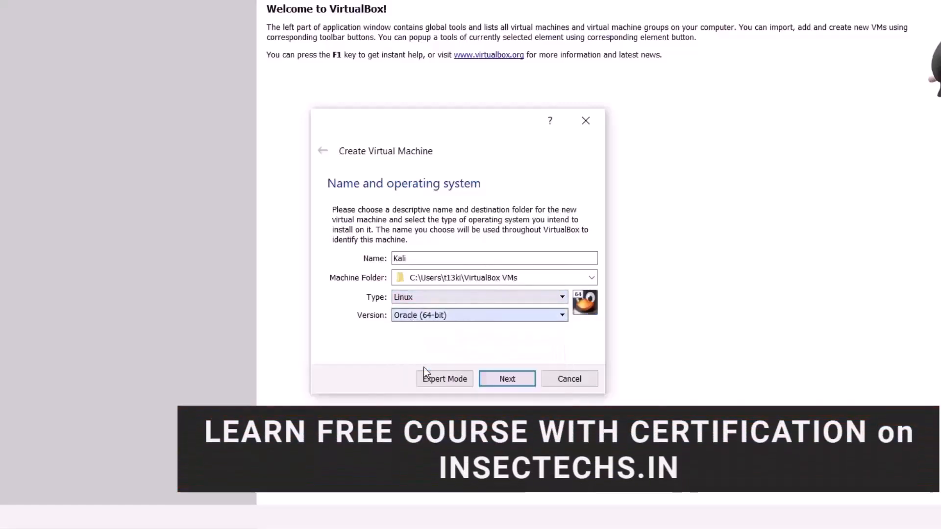
{"action": "left_click", "coordinate": [439, 316]}
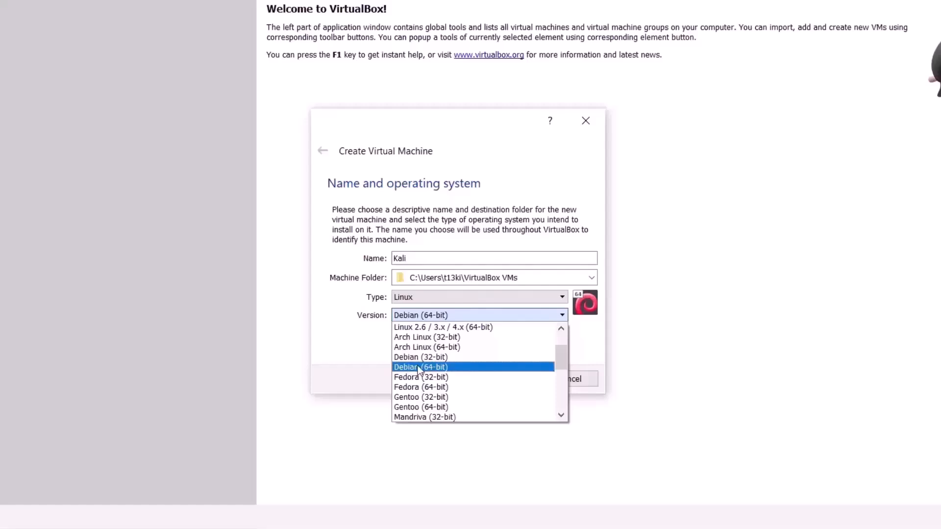
{"action": "left_click", "coordinate": [420, 367]}
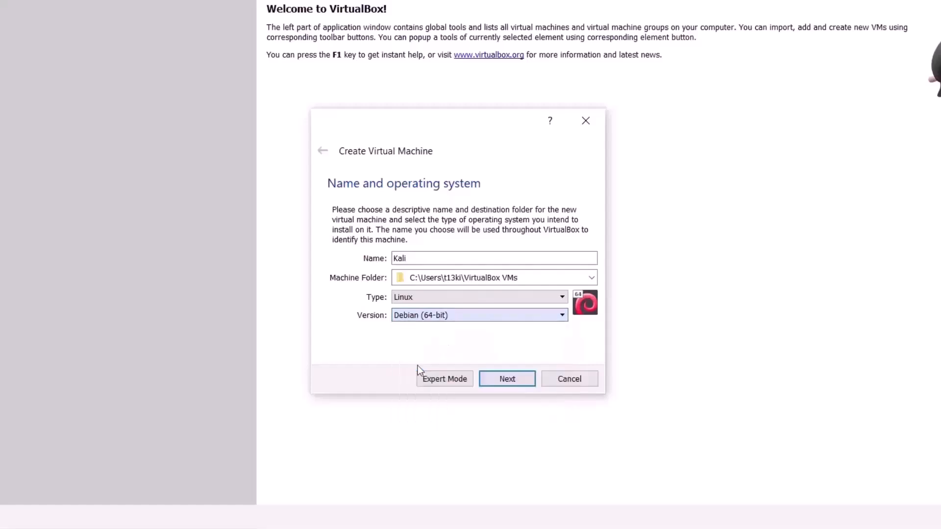
{"action": "left_click", "coordinate": [499, 381]}
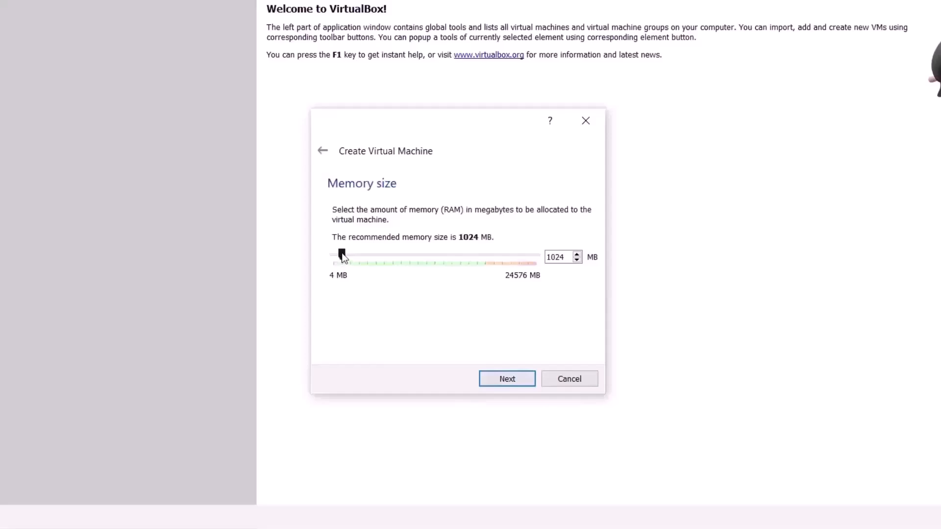
Step: Allocate 2048 MB of memory to Kali instead of the recommended 1024 MB
{"action": "left_click_drag", "start_coordinate": [341, 255], "coordinate": [483, 255]}
{"action": "left_click_drag", "start_coordinate": [486, 258], "coordinate": [351, 256]}
Step: Accept 2048 MB and choose to create a new virtual hard disk now
{"action": "left_click", "coordinate": [487, 378]}
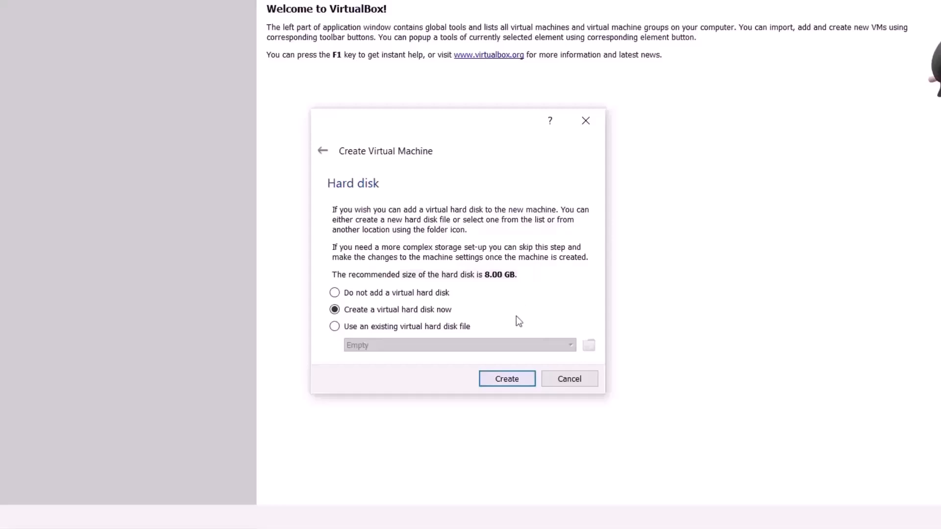
{"action": "left_click", "coordinate": [507, 379]}
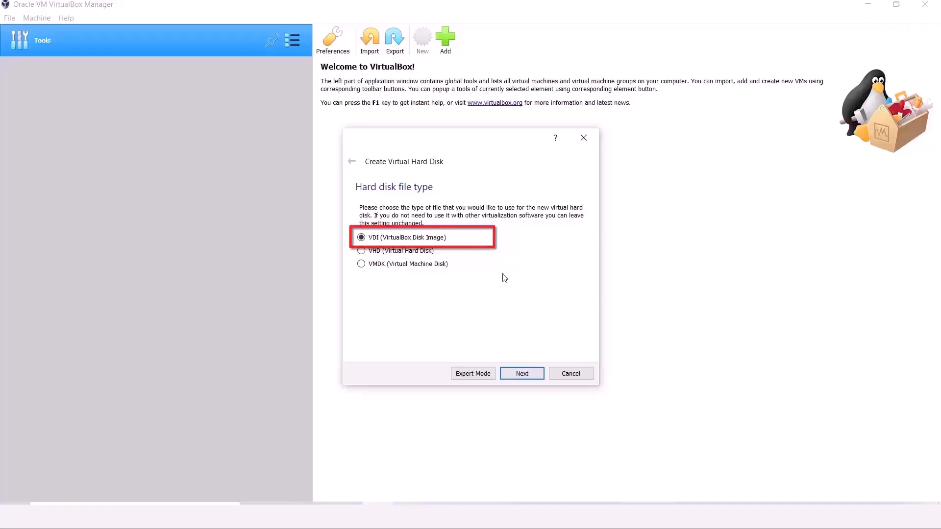
Step: Keep VDI as the hard disk file type and proceed to storage allocation
{"action": "left_click", "coordinate": [521, 375]}
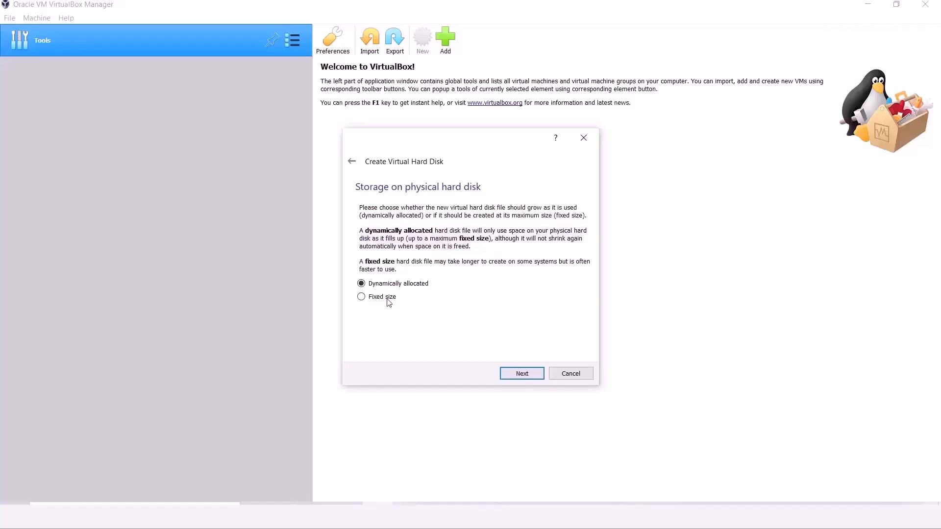
Step: Keep the disk dynamically allocated, size Kali.vdi to 34.00 GB, and create it
{"action": "left_click", "coordinate": [387, 299]}
{"action": "left_click", "coordinate": [395, 284]}
{"action": "left_click", "coordinate": [516, 375]}
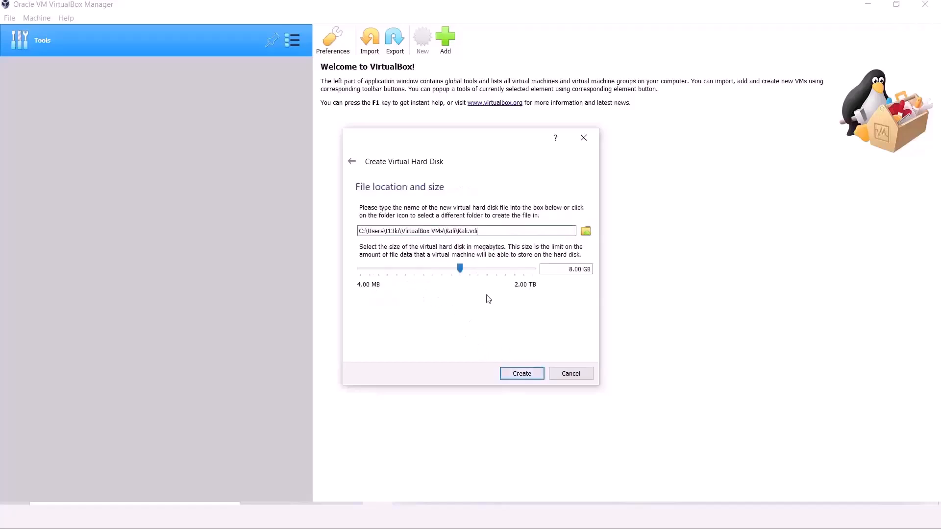
{"action": "left_click_drag", "start_coordinate": [480, 234], "coordinate": [458, 232]}
{"action": "left_click", "coordinate": [478, 231]}
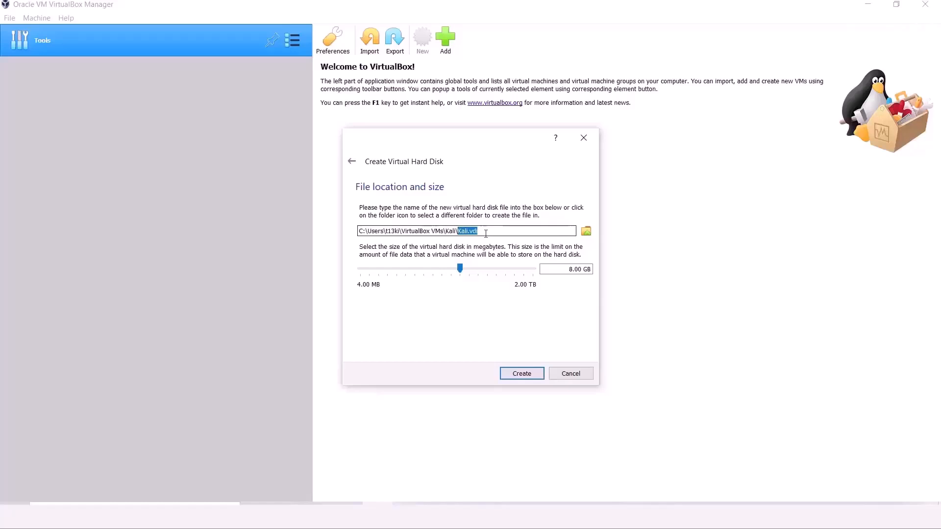
{"action": "left_click", "coordinate": [446, 230]}
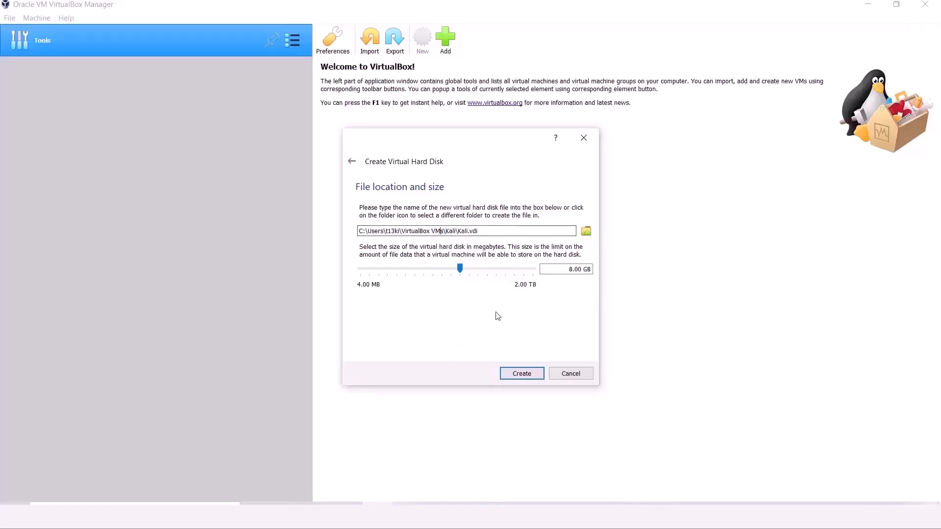
{"action": "left_click_drag", "start_coordinate": [460, 266], "coordinate": [480, 270]}
{"action": "left_click", "coordinate": [520, 374]}
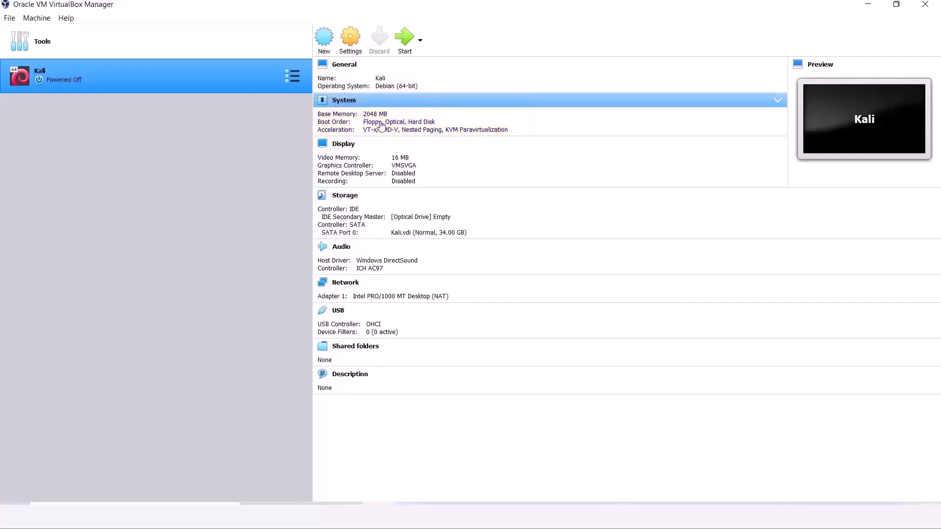
Step: Uncheck Floppy in the System boot order, leaving Optical then Hard Disk
{"action": "left_click", "coordinate": [391, 126]}
{"action": "left_click", "coordinate": [433, 153]}
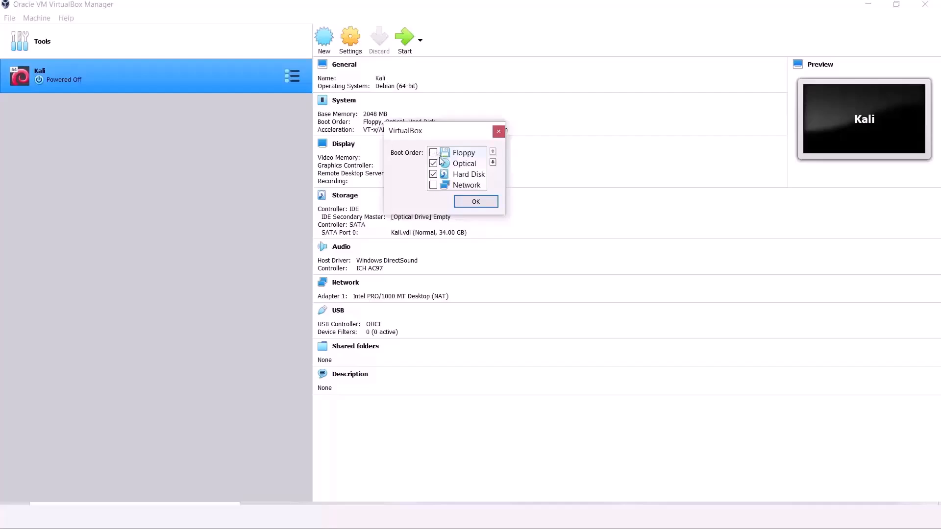
{"action": "left_click", "coordinate": [476, 201]}
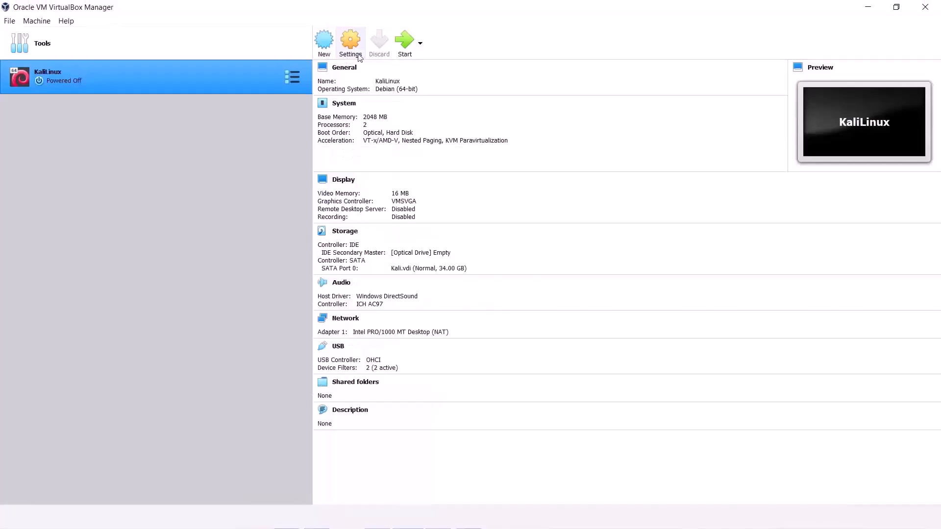
{"action": "left_click", "coordinate": [347, 47]}
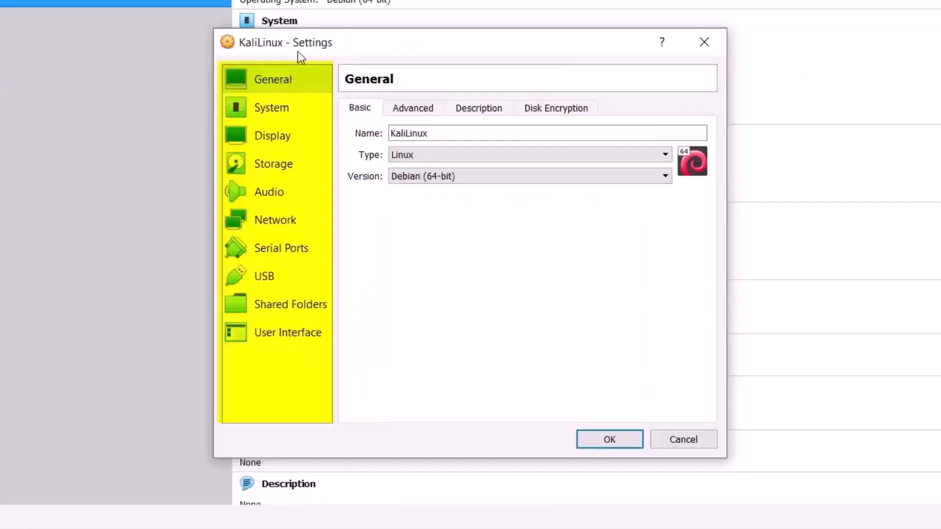
{"action": "left_click", "coordinate": [284, 110]}
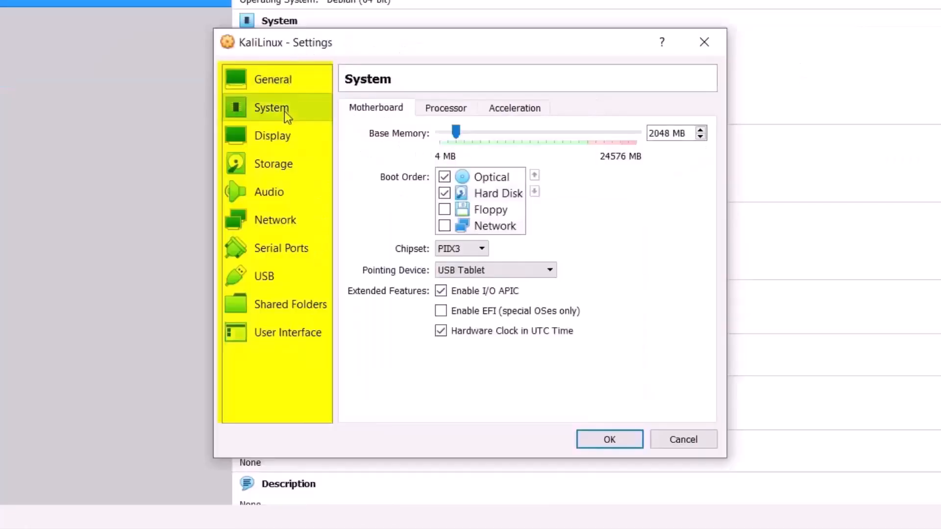
{"action": "left_click", "coordinate": [287, 138]}
{"action": "left_click", "coordinate": [292, 167]}
{"action": "left_click", "coordinate": [294, 194]}
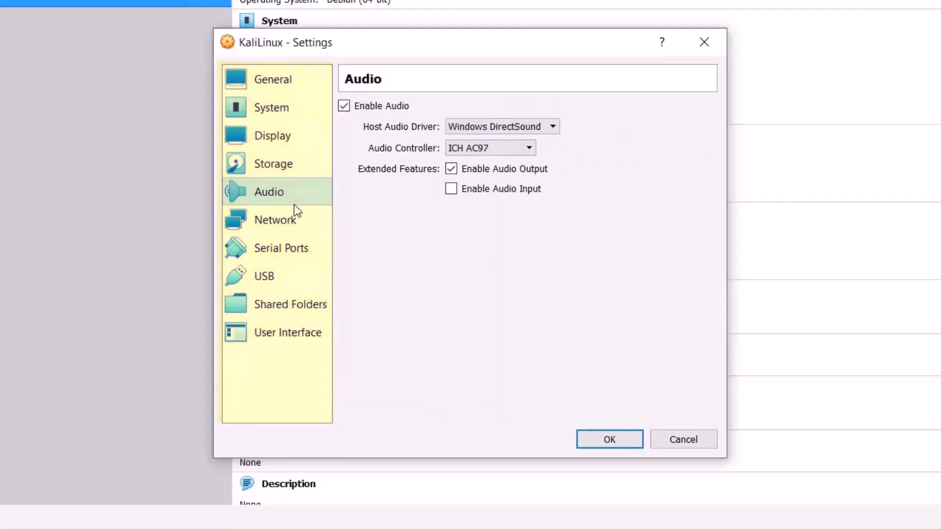
{"action": "left_click", "coordinate": [286, 85]}
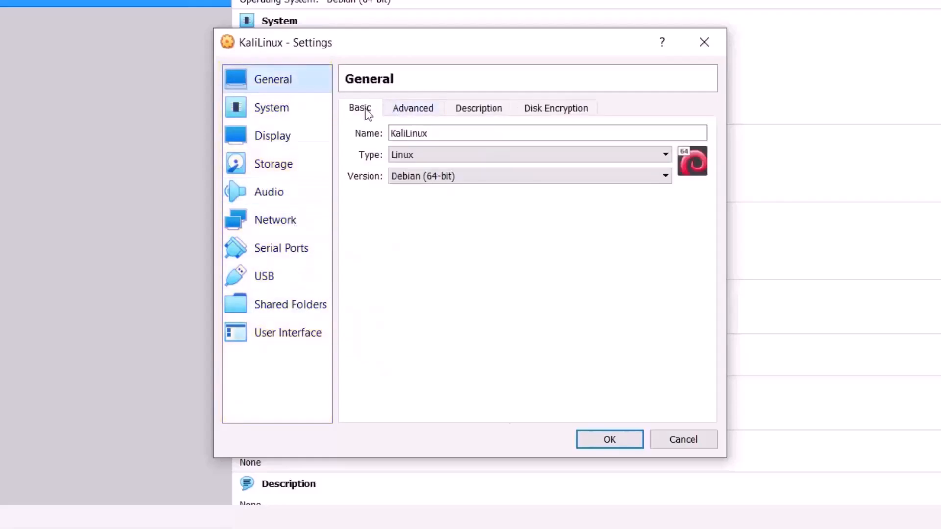
{"action": "left_click", "coordinate": [398, 108]}
{"action": "left_click", "coordinate": [459, 107]}
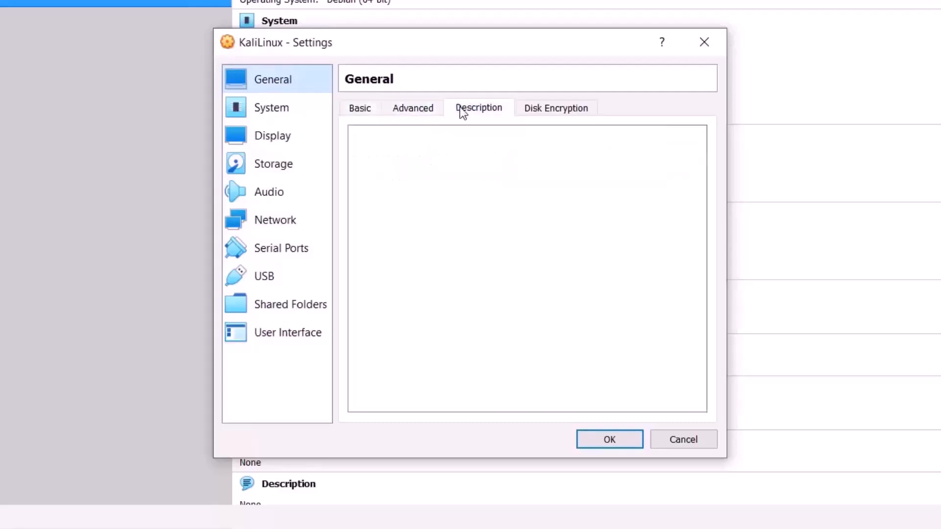
{"action": "left_click", "coordinate": [525, 108]}
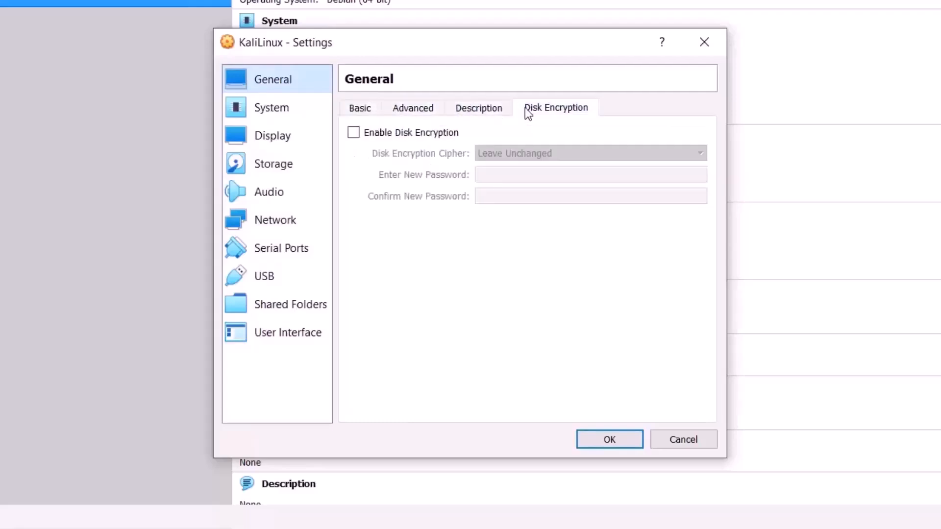
{"action": "left_click", "coordinate": [359, 108]}
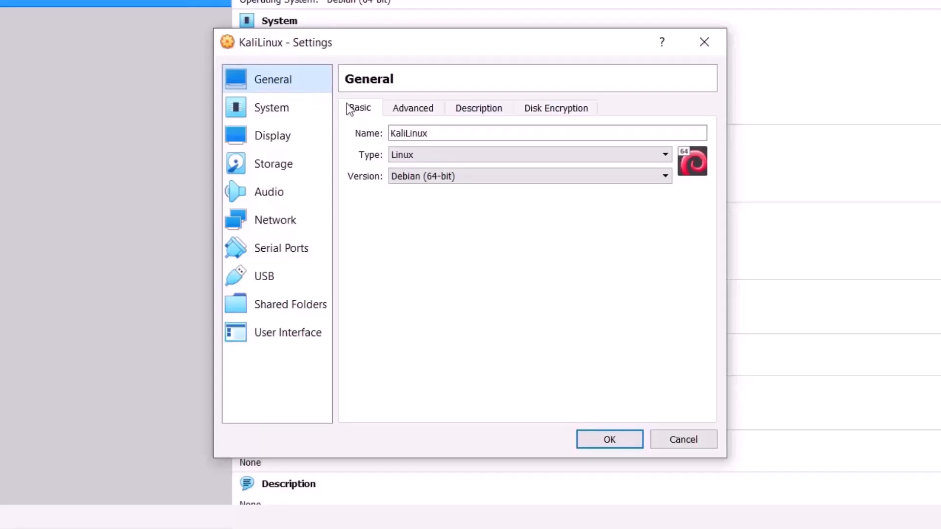
Step: Rename KaliLinux to Kali and set Shared Clipboard and Drag'n'Drop to Bidirectional
{"action": "left_click_drag", "start_coordinate": [435, 133], "coordinate": [357, 128]}
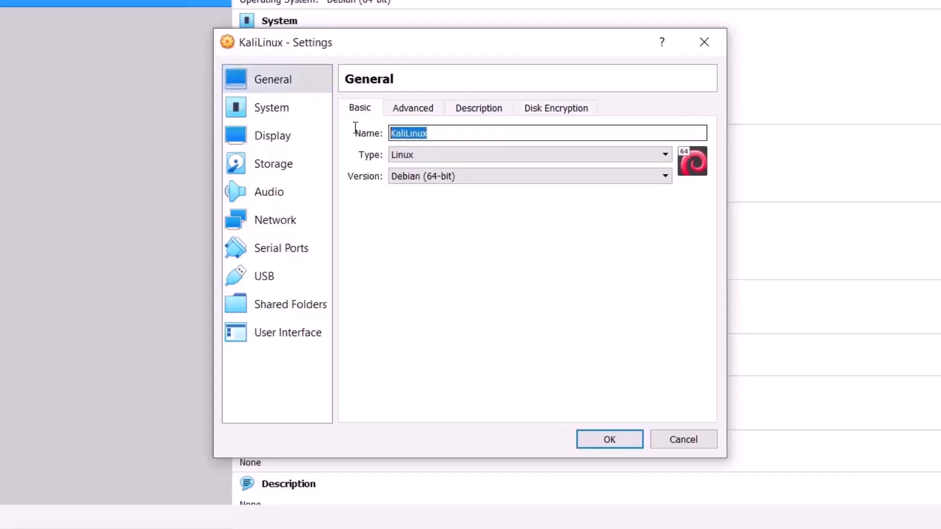
{"action": "type", "text": "Kali"}
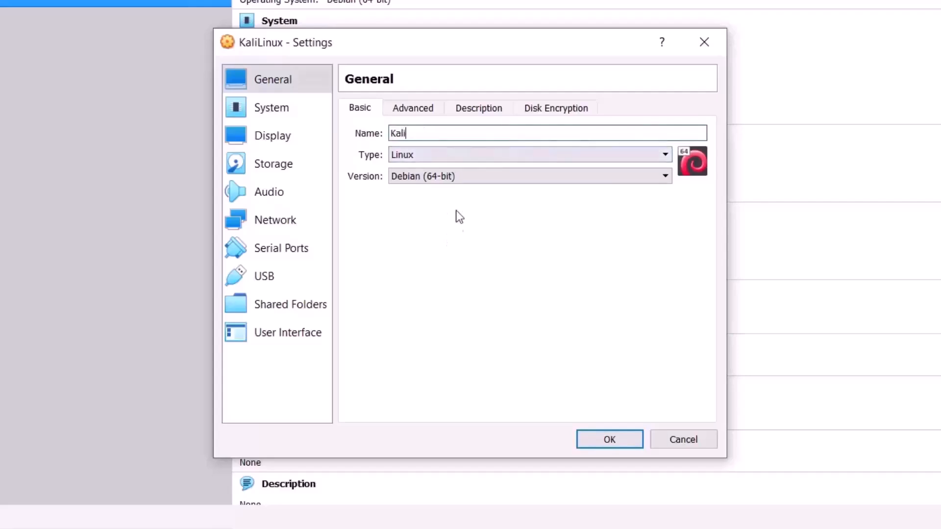
{"action": "left_click", "coordinate": [415, 109]}
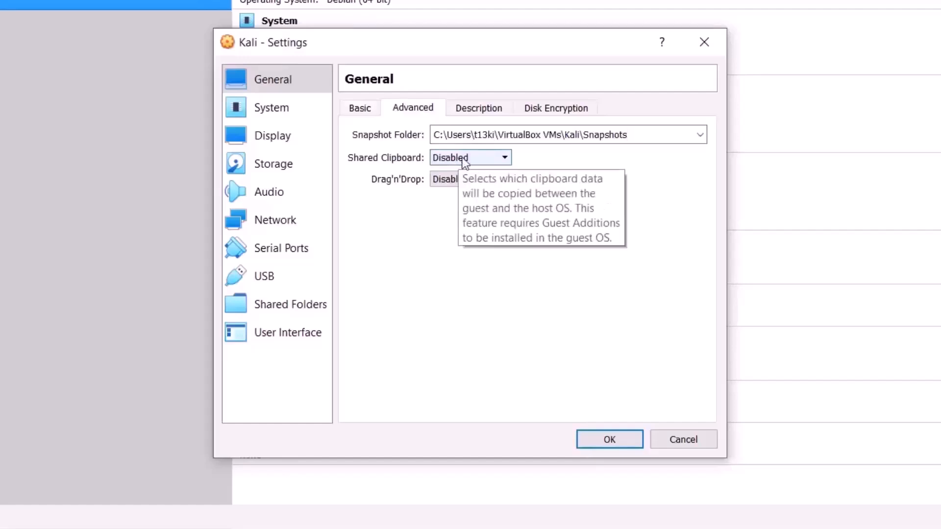
{"action": "left_click_drag", "start_coordinate": [627, 135], "coordinate": [417, 135]}
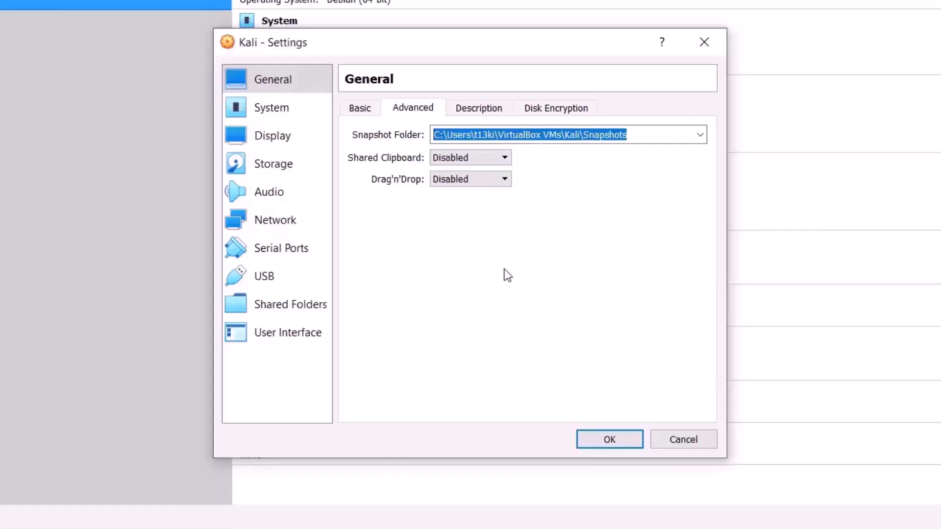
{"action": "left_click", "coordinate": [481, 157]}
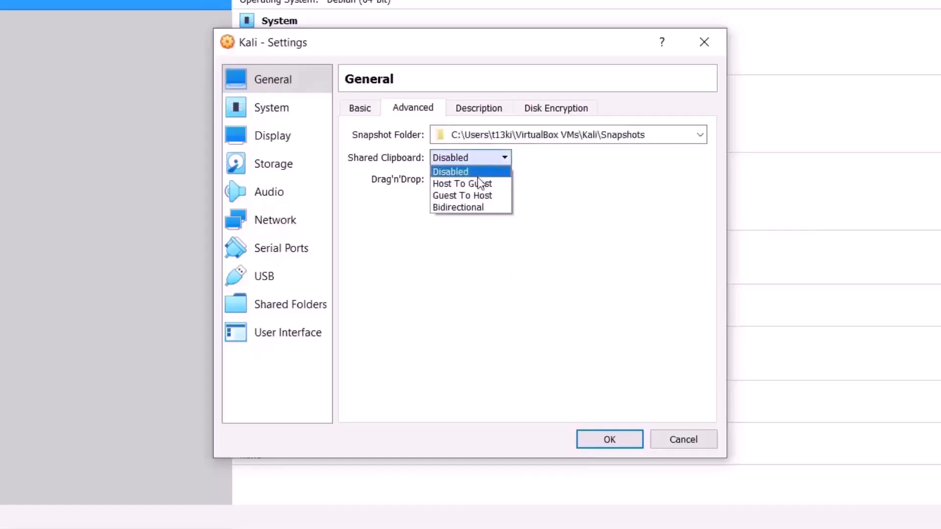
{"action": "left_click", "coordinate": [472, 203]}
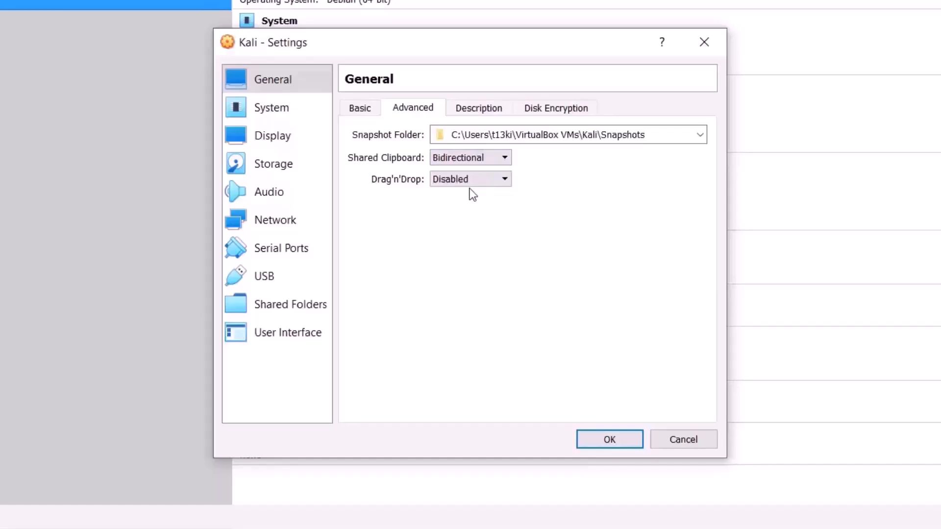
{"action": "left_click", "coordinate": [471, 181]}
{"action": "left_click", "coordinate": [472, 230]}
Step: View Description and Disk Encryption, tick encryption, check its password fields, then untick it
{"action": "left_click", "coordinate": [473, 110]}
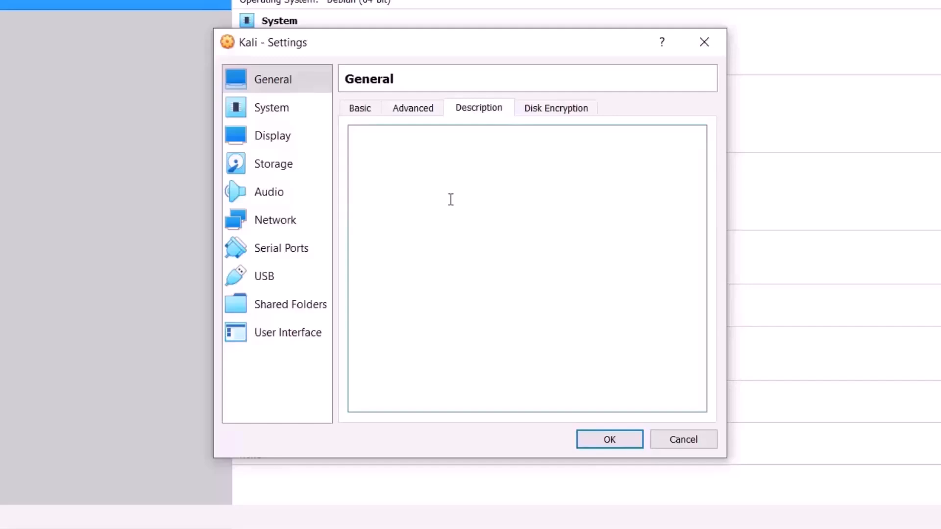
{"action": "left_click", "coordinate": [539, 113]}
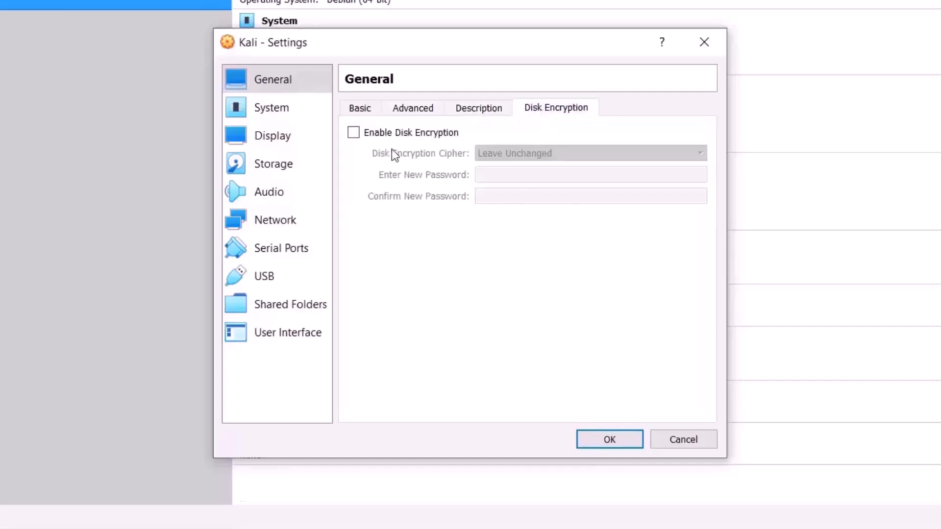
{"action": "left_click", "coordinate": [355, 133]}
{"action": "left_click", "coordinate": [518, 177]}
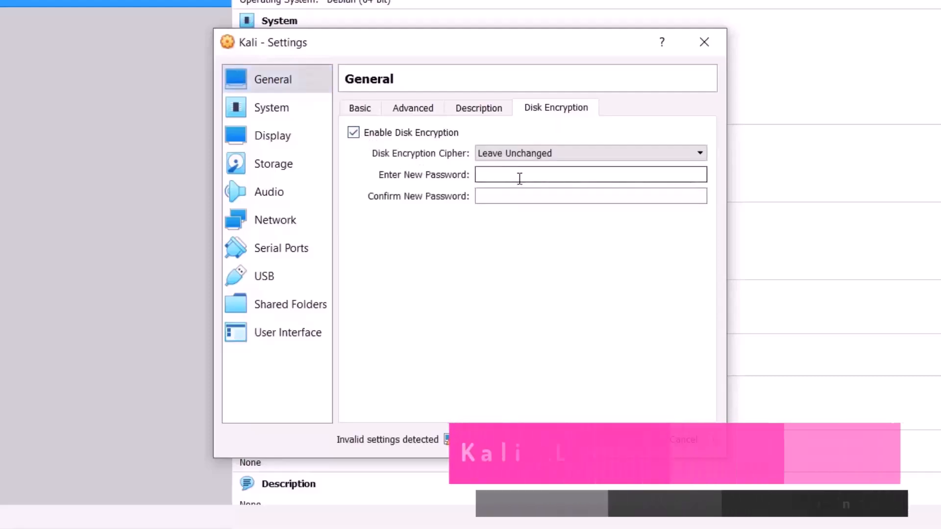
{"action": "left_click", "coordinate": [511, 194]}
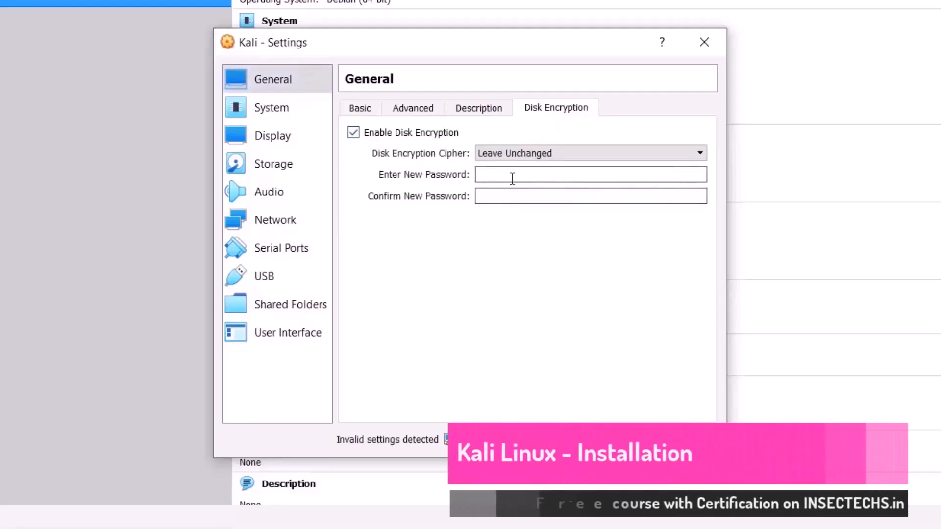
{"action": "left_click", "coordinate": [353, 133]}
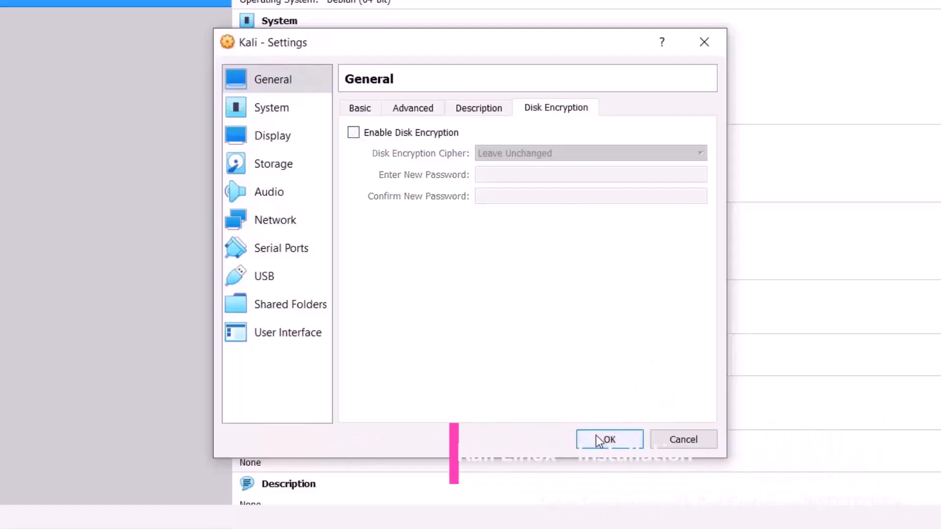
Step: Look through the System Processor and Acceleration pages, then return to Motherboard
{"action": "left_click", "coordinate": [296, 116]}
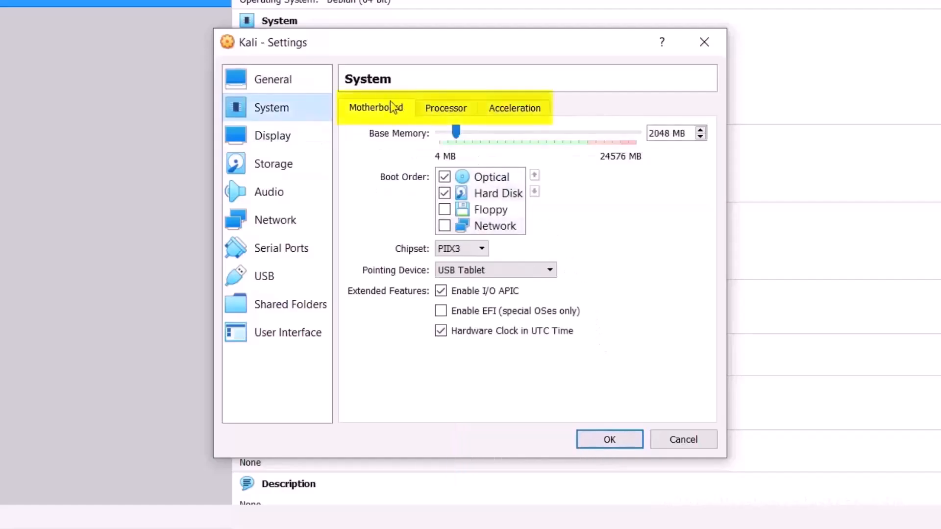
{"action": "left_click", "coordinate": [436, 107]}
{"action": "left_click", "coordinate": [495, 109]}
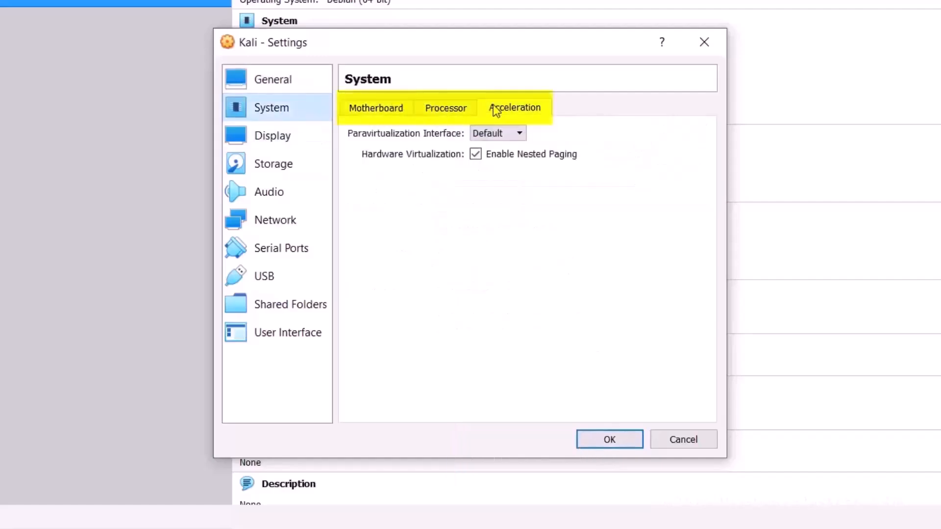
{"action": "left_click", "coordinate": [396, 107]}
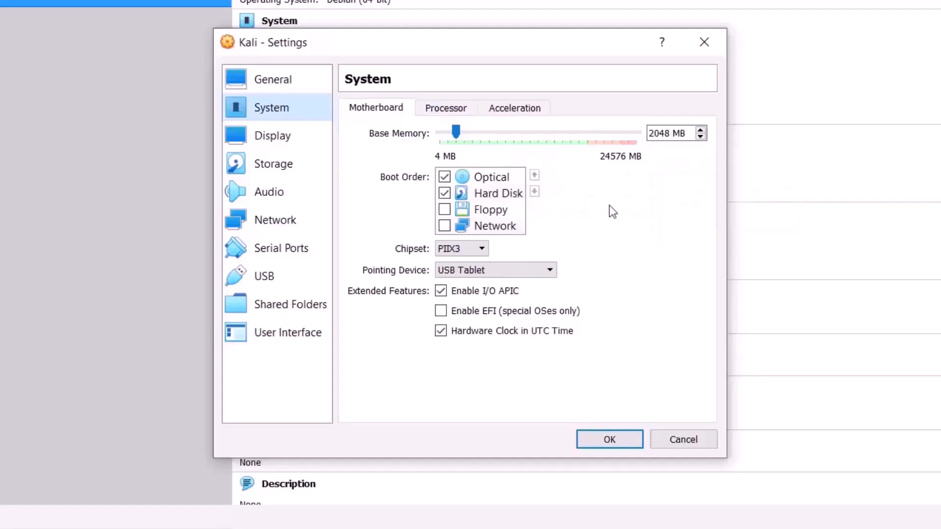
Step: Try the base memory slider and Optical and Floppy boot toggles, keeping 2048 MB and the order
{"action": "left_click", "coordinate": [701, 140]}
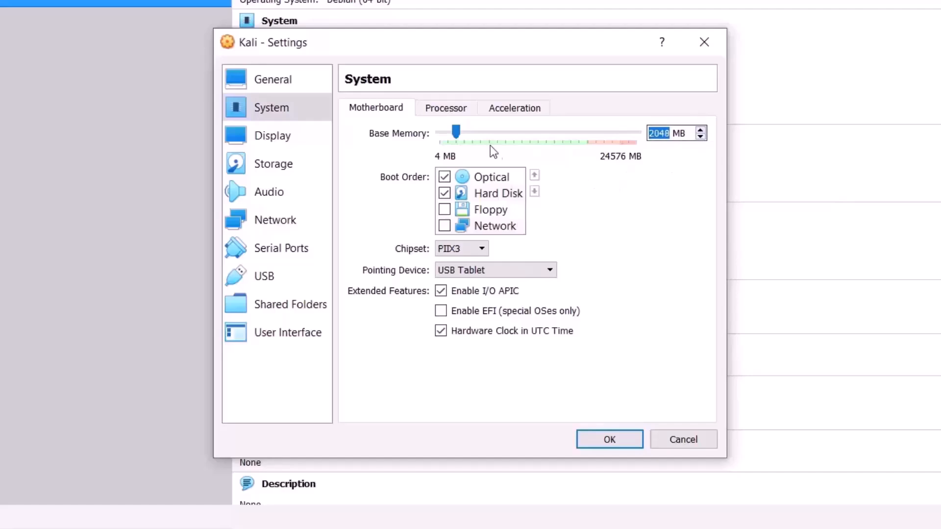
{"action": "mouse_move", "coordinate": [456, 132]}
{"action": "left_mouse_down"}
{"action": "mouse_move", "coordinate": [483, 134]}
{"action": "mouse_move", "coordinate": [460, 141]}
{"action": "left_mouse_up"}
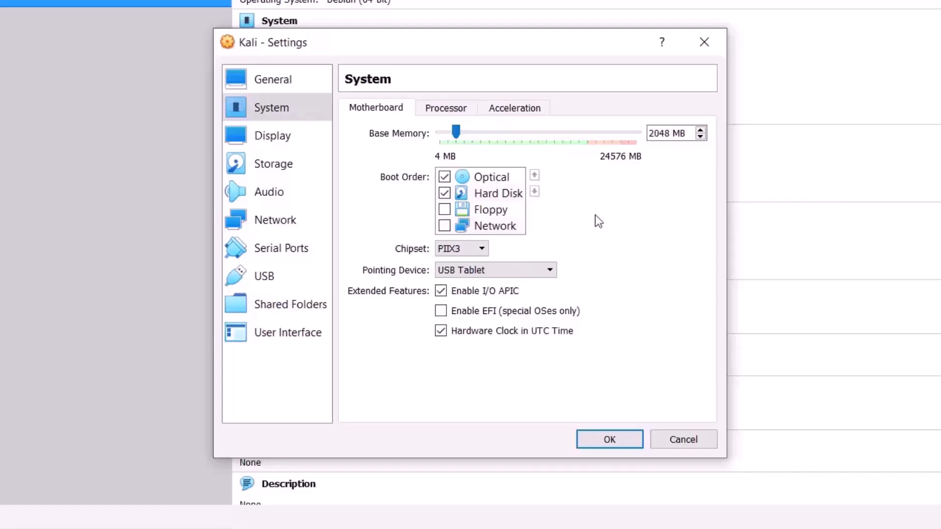
{"action": "left_click", "coordinate": [446, 178]}
{"action": "left_click", "coordinate": [446, 178]}
{"action": "left_click", "coordinate": [443, 208]}
{"action": "left_click", "coordinate": [445, 211]}
Step: Open the Processor tab and try the CPU slider, leaving the VM at 2 CPUs with a 100% cap
{"action": "left_click", "coordinate": [446, 108]}
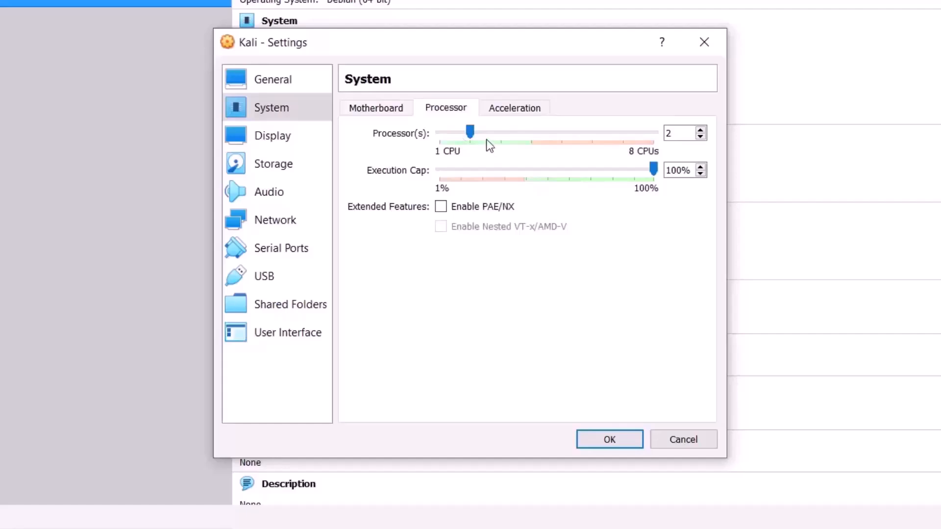
{"action": "left_click_drag", "start_coordinate": [473, 136], "coordinate": [605, 143]}
{"action": "left_click", "coordinate": [549, 134]}
{"action": "left_click_drag", "start_coordinate": [526, 146], "coordinate": [451, 137]}
Step: Browse the Display page's Remote Display and Recording tabs, leaving video memory at 16 MB
{"action": "left_click", "coordinate": [281, 145]}
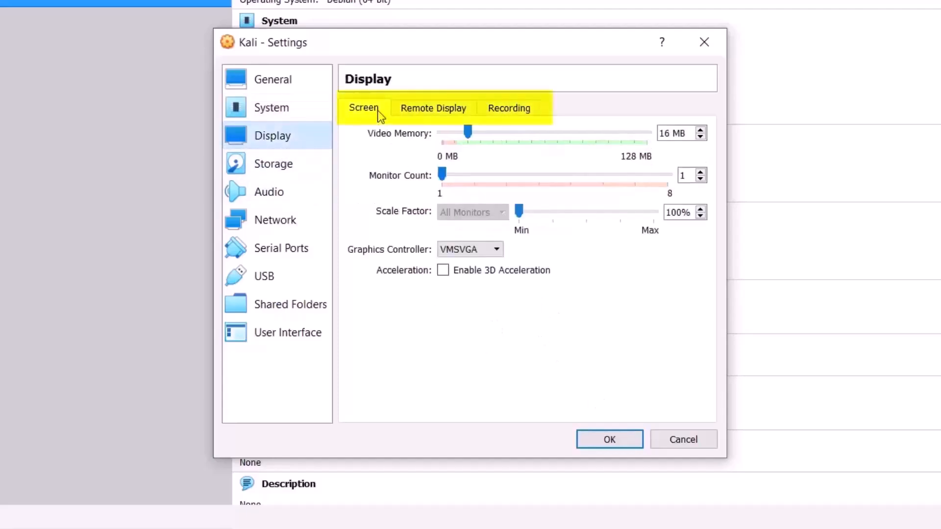
{"action": "left_click", "coordinate": [410, 113]}
{"action": "left_click", "coordinate": [507, 115]}
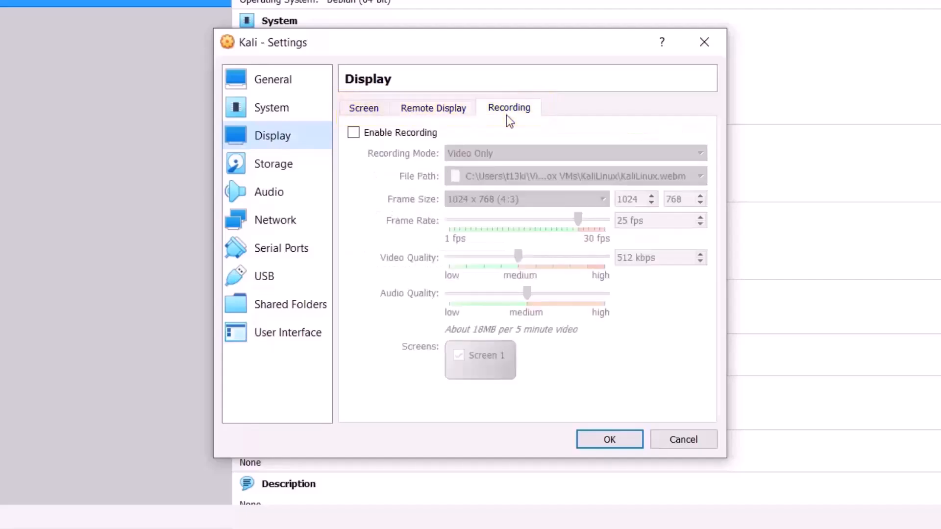
{"action": "left_click", "coordinate": [363, 107]}
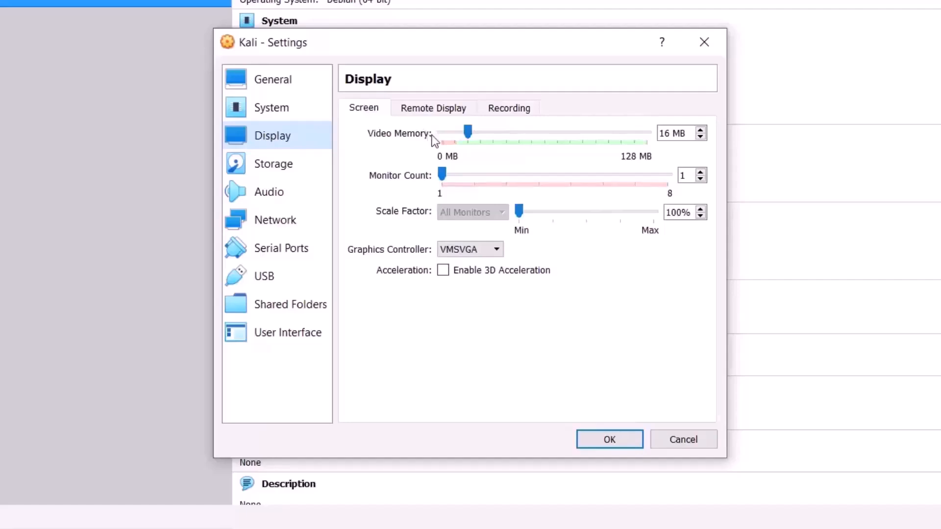
{"action": "left_click_drag", "start_coordinate": [469, 131], "coordinate": [445, 196]}
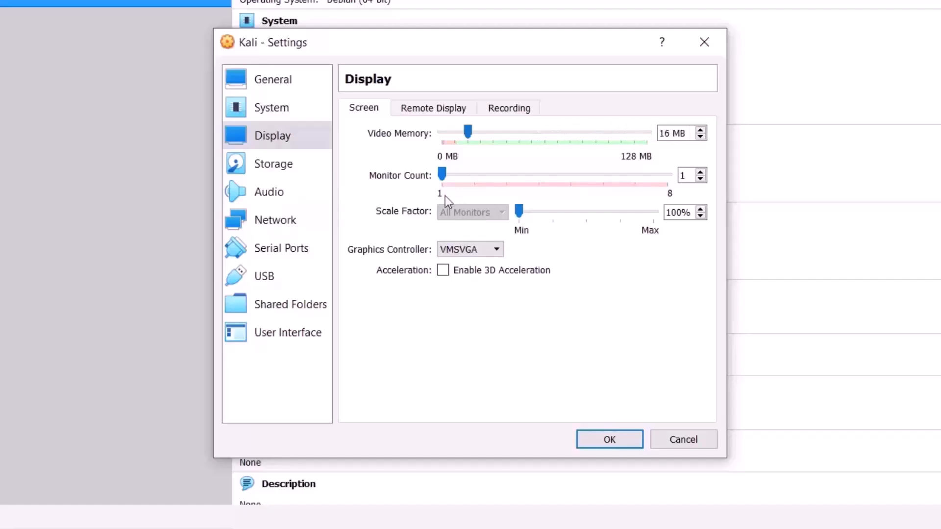
Step: Enable the remote display server on port 3389, keeping Null authentication
{"action": "left_click", "coordinate": [450, 111]}
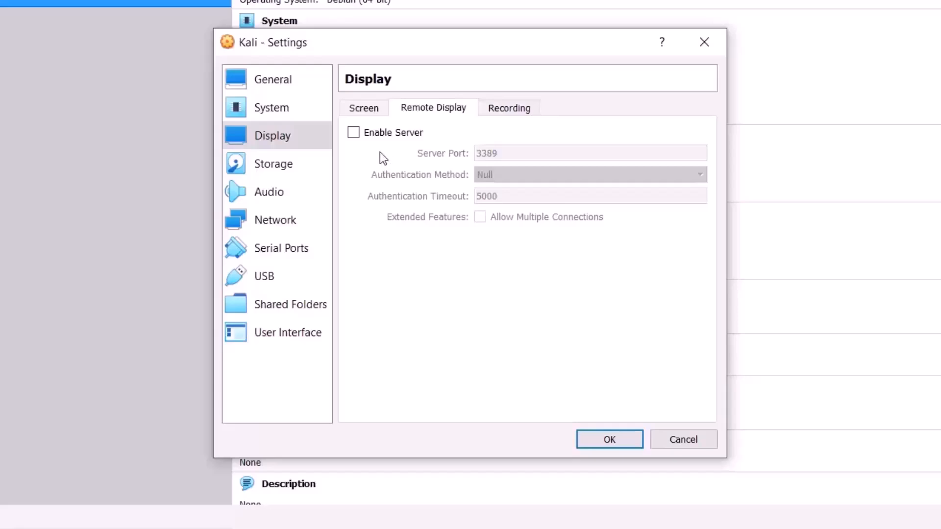
{"action": "left_click", "coordinate": [354, 136]}
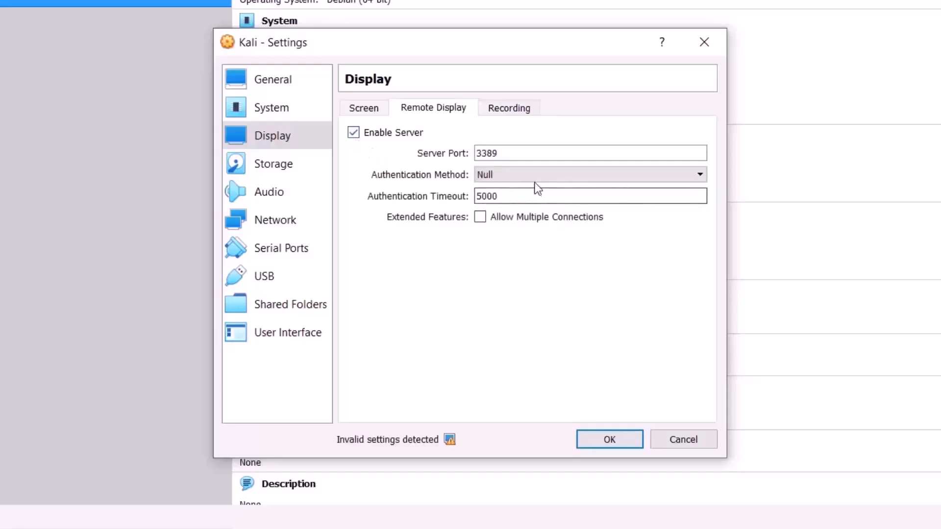
{"action": "left_click", "coordinate": [506, 176]}
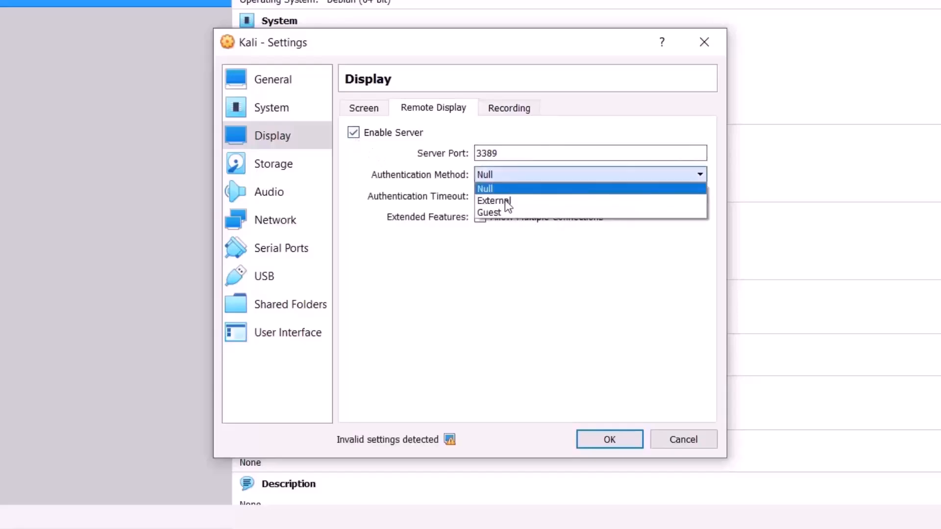
{"action": "left_click", "coordinate": [498, 248]}
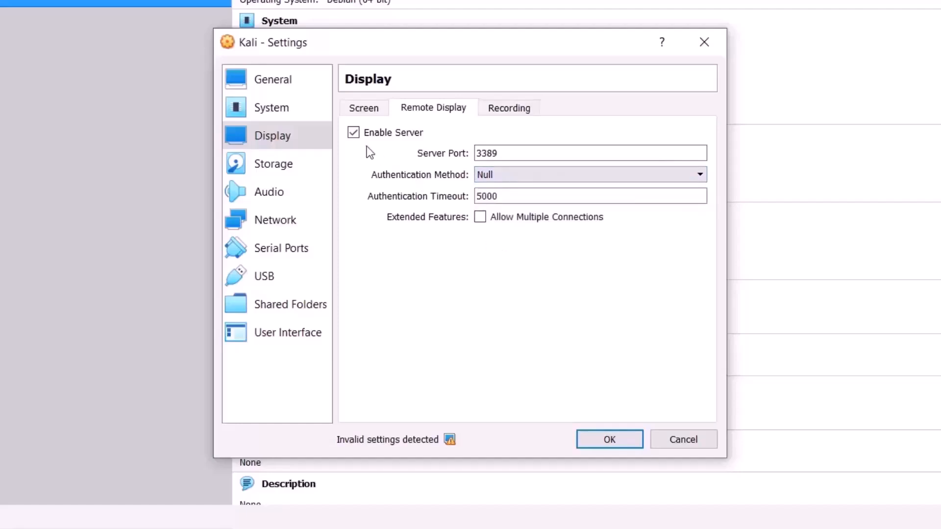
Step: Turn off the remote display server and enable screen recording in Video/Audio mode
{"action": "left_click", "coordinate": [354, 133]}
{"action": "left_click", "coordinate": [490, 114]}
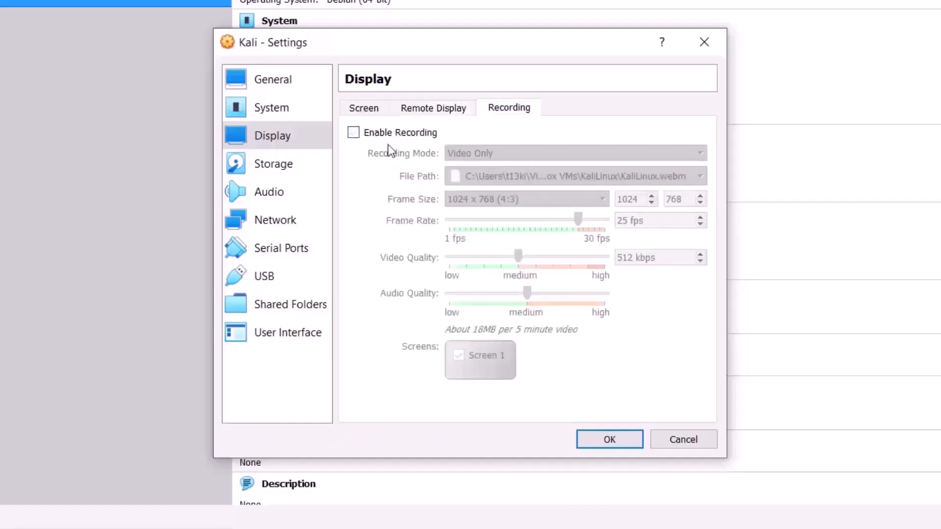
{"action": "left_click", "coordinate": [353, 132]}
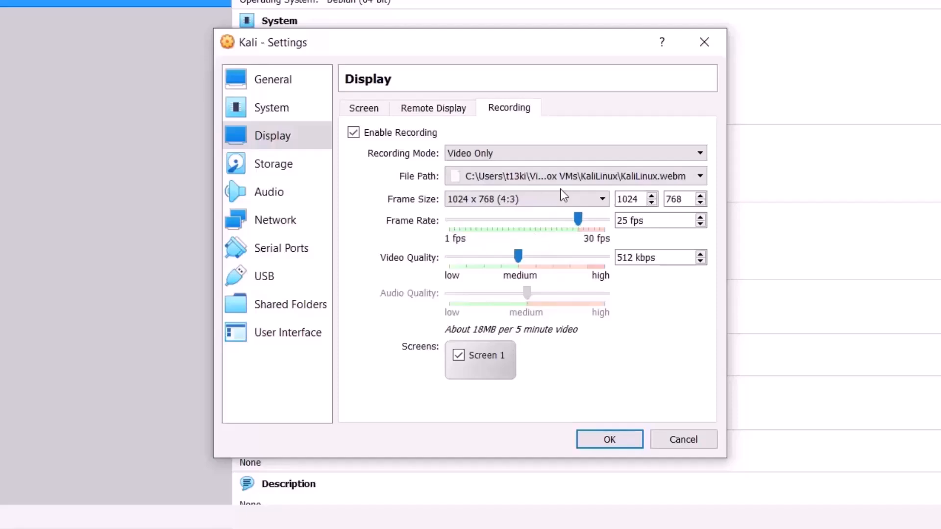
{"action": "left_click", "coordinate": [534, 155]}
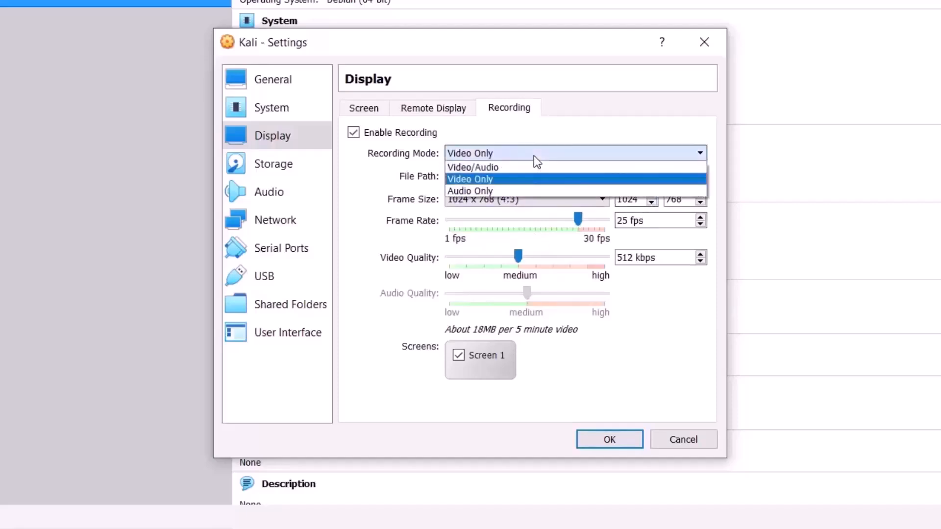
{"action": "left_click", "coordinate": [534, 154]}
{"action": "left_click", "coordinate": [533, 155]}
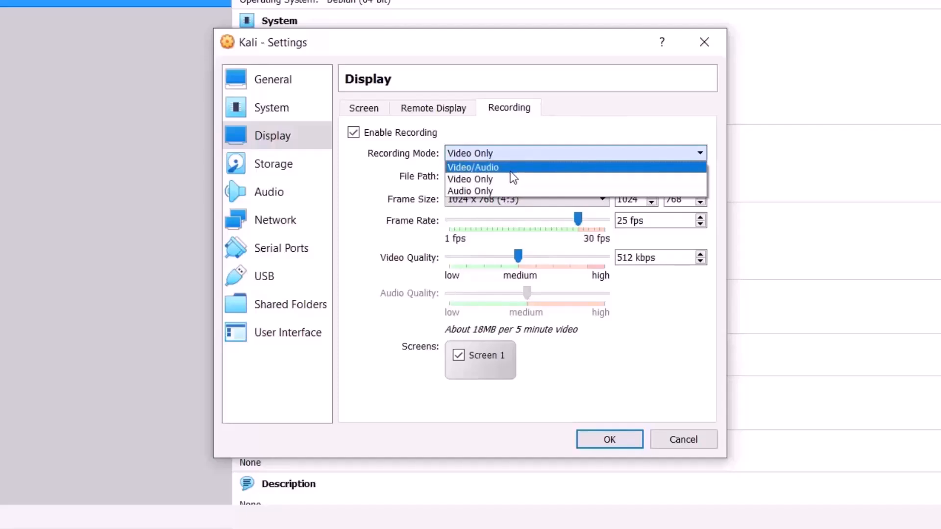
{"action": "left_click", "coordinate": [510, 169]}
Step: Keep the existing recording file path and move to the Storage settings
{"action": "left_click", "coordinate": [513, 177]}
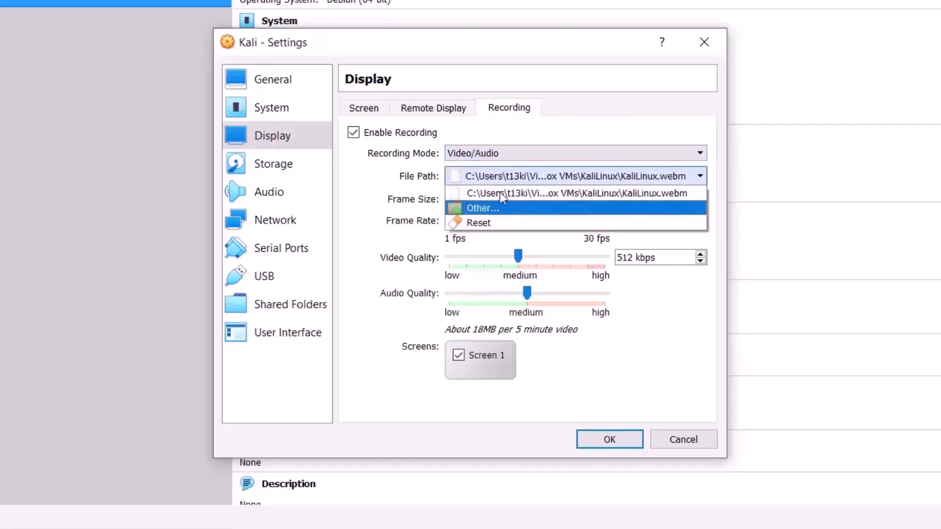
{"action": "left_click", "coordinate": [499, 193]}
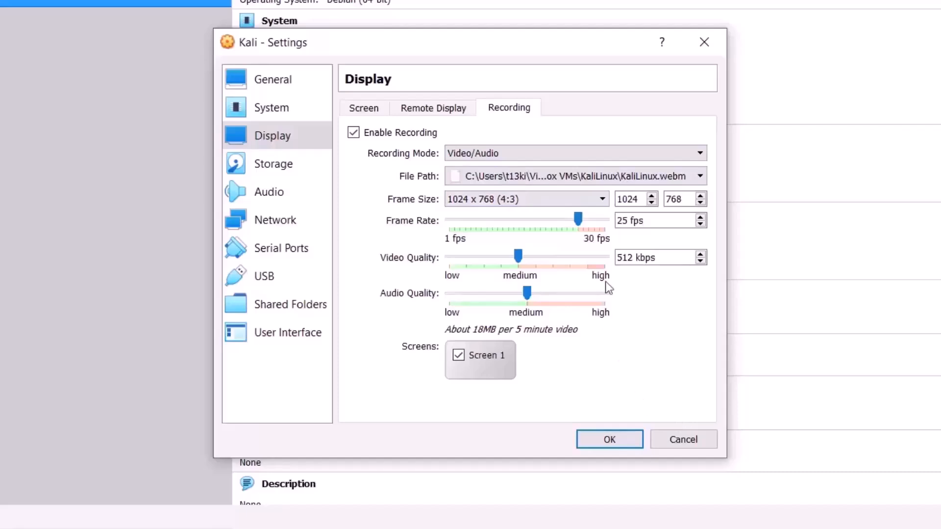
{"action": "left_click", "coordinate": [655, 177]}
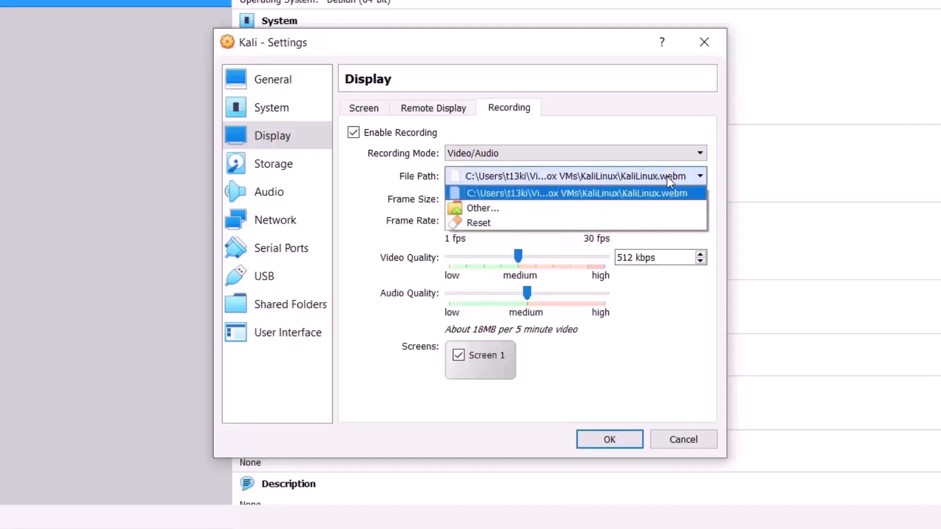
{"action": "left_click", "coordinate": [563, 187]}
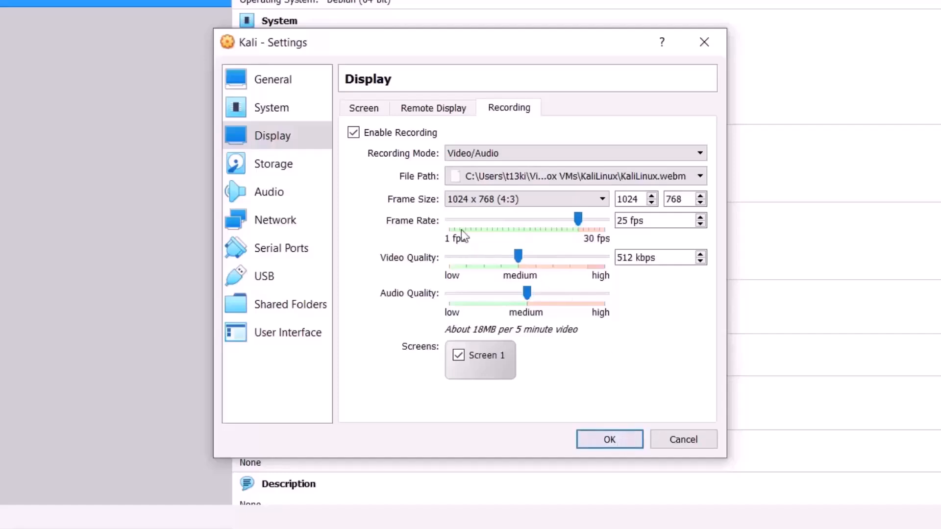
{"action": "left_click", "coordinate": [315, 171]}
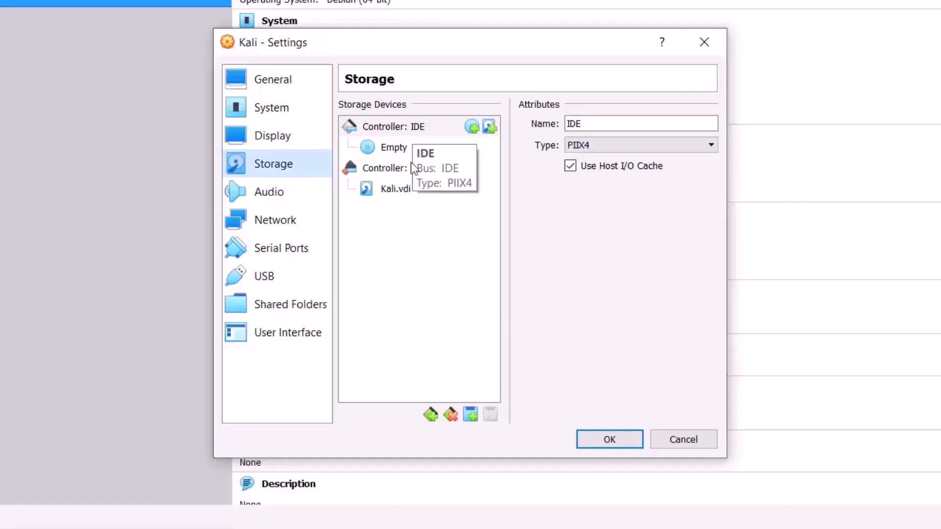
Step: Load kali-linux-2020.1b-installer-amd64.iso from Downloads into the empty IDE optical drive
{"action": "left_click", "coordinate": [404, 147]}
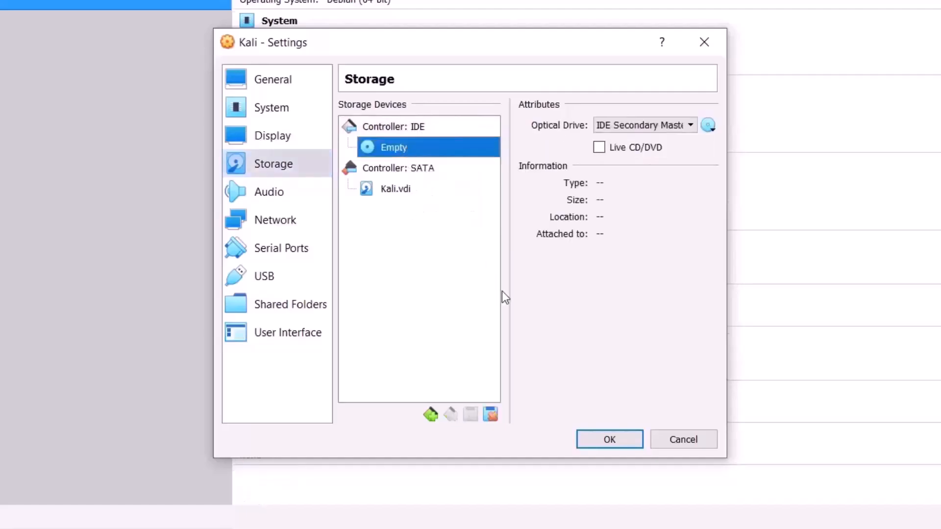
{"action": "left_click", "coordinate": [709, 126]}
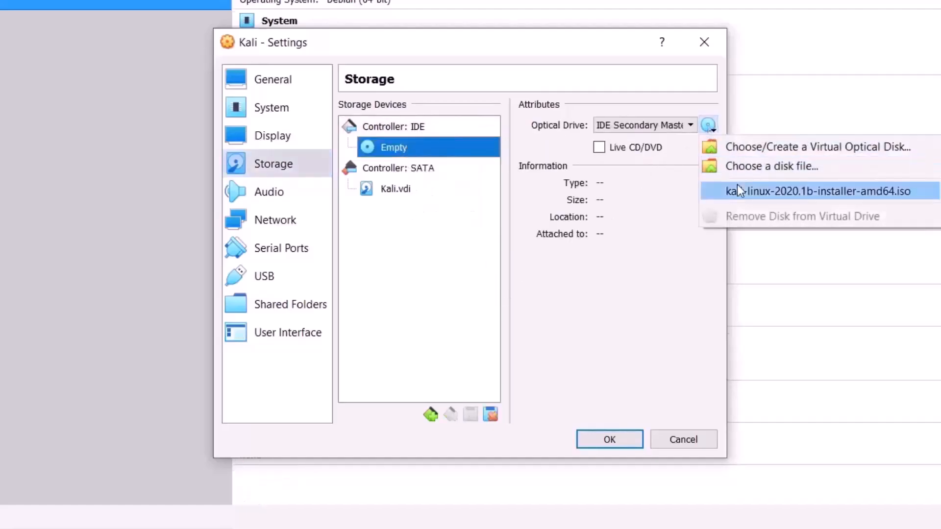
{"action": "left_click", "coordinate": [740, 167]}
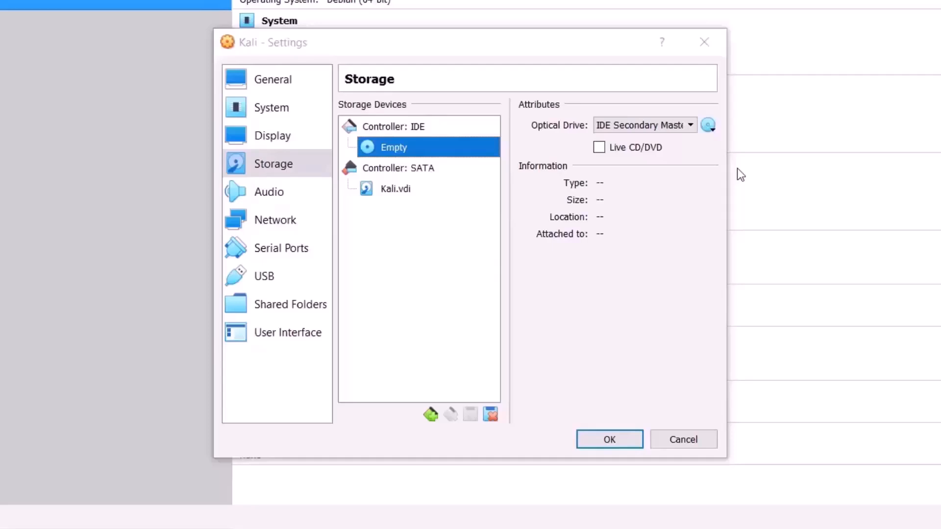
{"action": "left_click", "coordinate": [708, 126]}
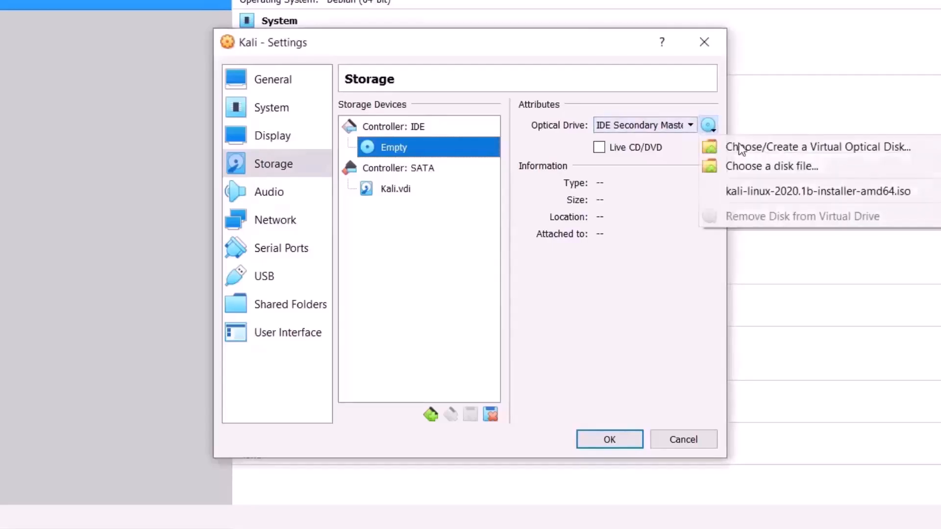
{"action": "left_click", "coordinate": [771, 166]}
{"action": "left_click", "coordinate": [237, 112]}
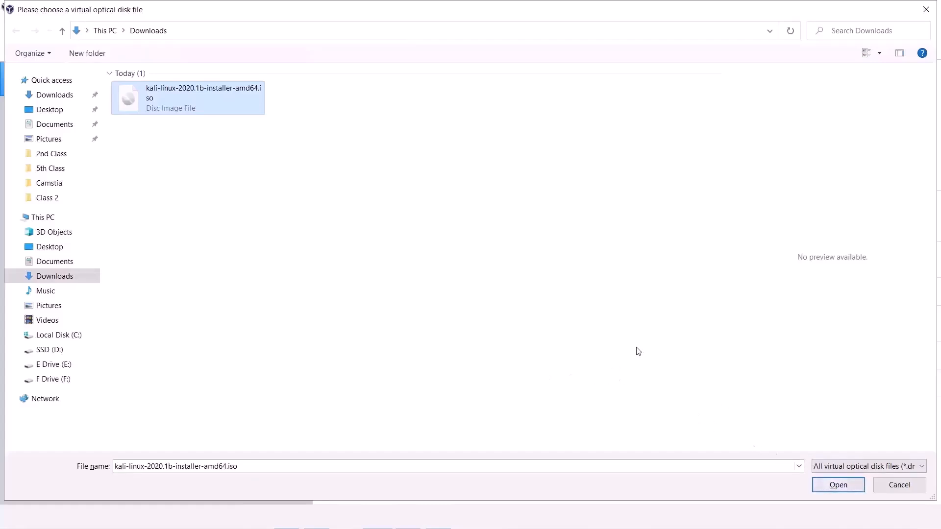
{"action": "left_click", "coordinate": [829, 484]}
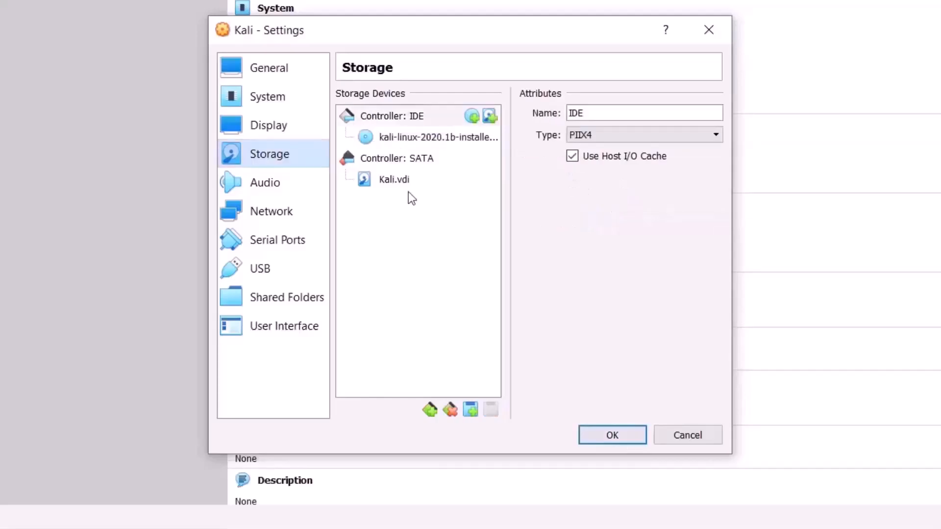
Step: Review the audio settings and the Network page's Adapter 1–4 tabs
{"action": "left_click", "coordinate": [269, 189]}
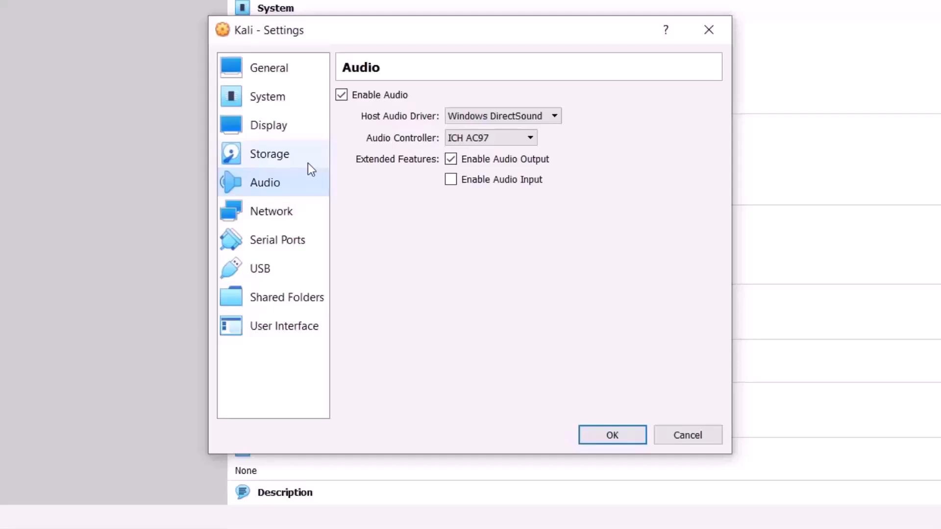
{"action": "left_click", "coordinate": [299, 211]}
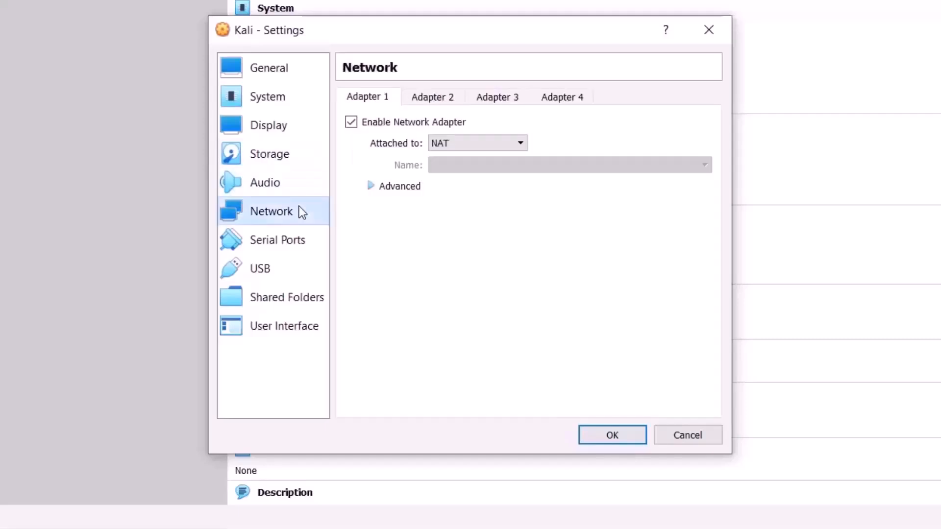
{"action": "left_click", "coordinate": [424, 98]}
{"action": "left_click", "coordinate": [498, 96]}
{"action": "left_click", "coordinate": [560, 96]}
{"action": "left_click", "coordinate": [378, 99]}
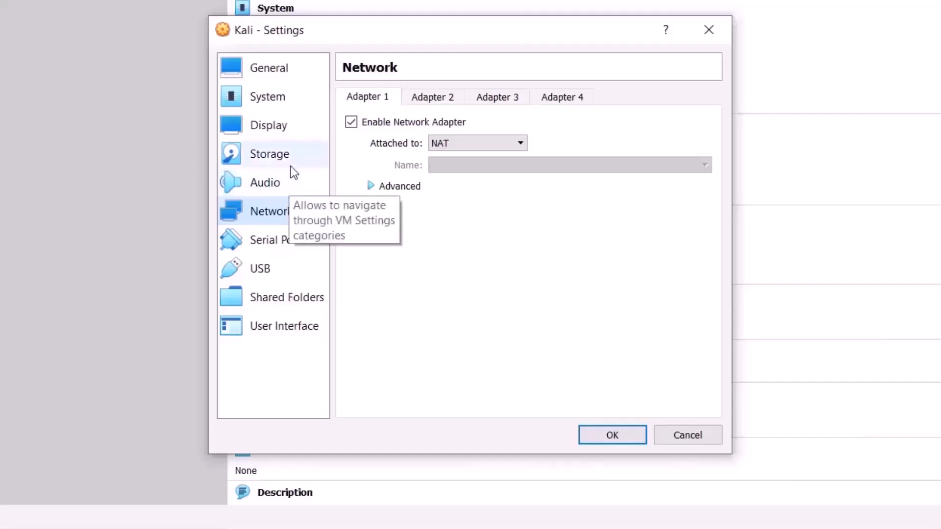
Step: Check the serial port and USB settings without adding a USB filter, then open Shared Folders
{"action": "left_click", "coordinate": [311, 245]}
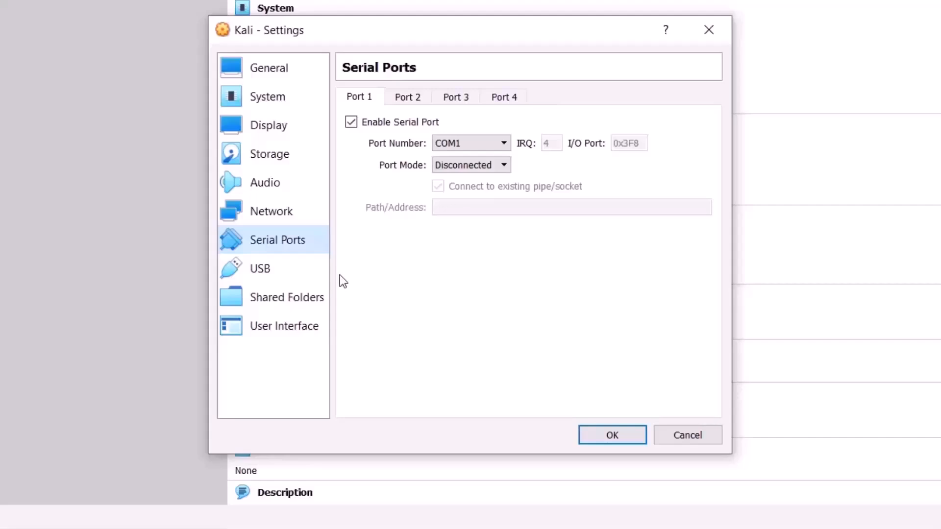
{"action": "left_click", "coordinate": [305, 272]}
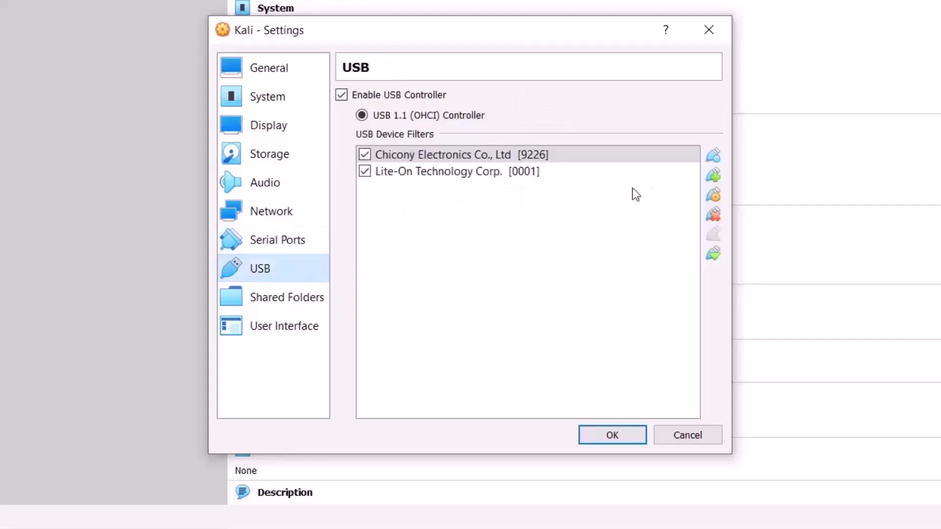
{"action": "left_click", "coordinate": [708, 175]}
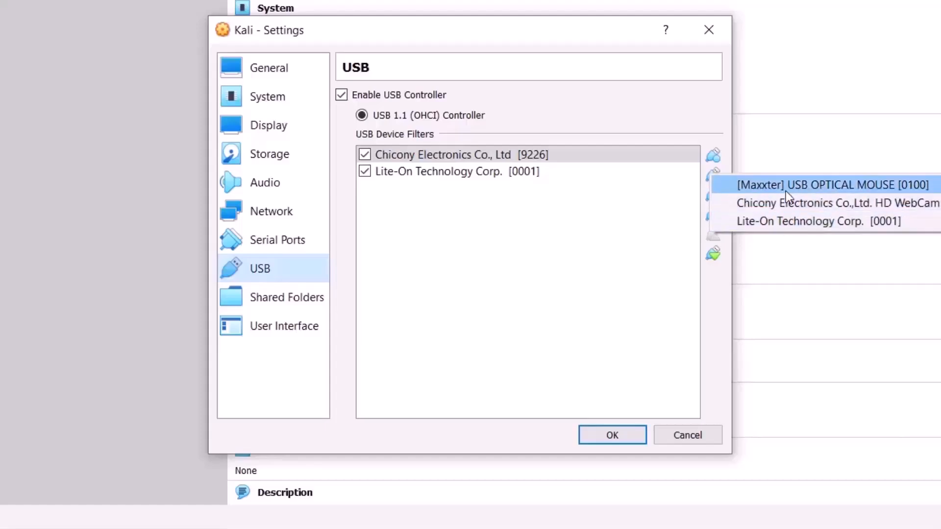
{"action": "left_click", "coordinate": [586, 233]}
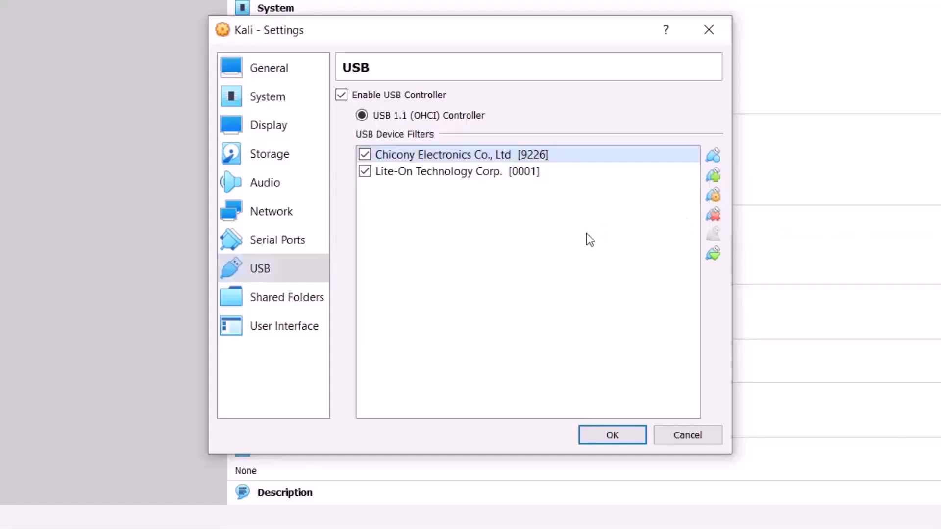
{"action": "left_click", "coordinate": [308, 298]}
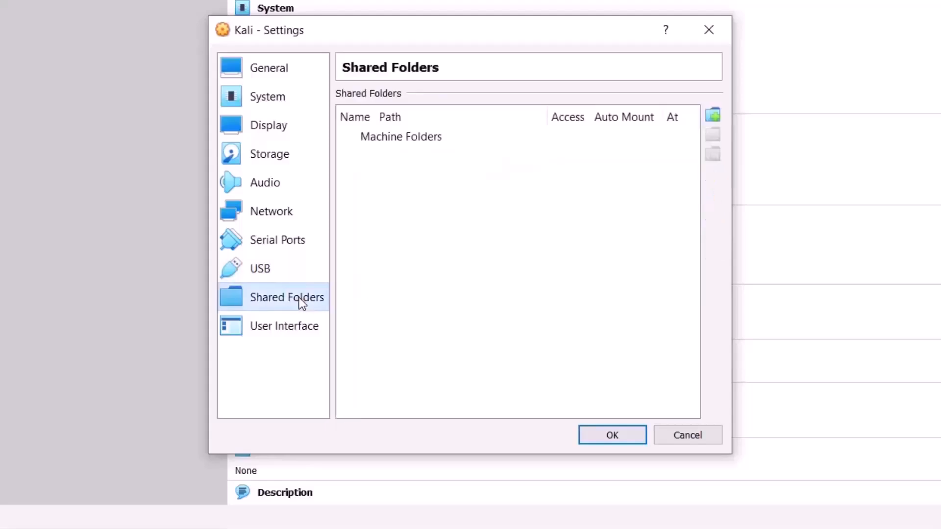
Step: Start adding a shared folder, cancel without choosing a host folder, and go to User Interface
{"action": "left_click", "coordinate": [712, 116]}
{"action": "left_click", "coordinate": [570, 178]}
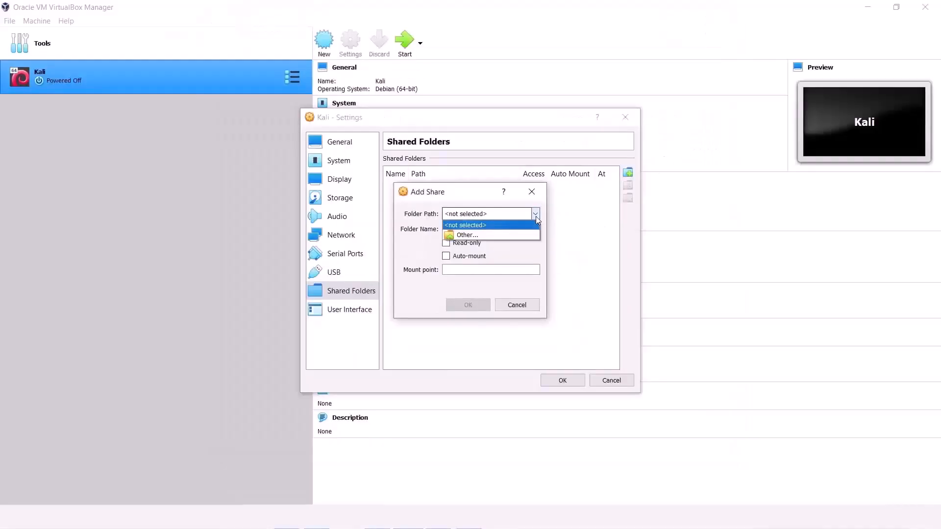
{"action": "left_click", "coordinate": [525, 235]}
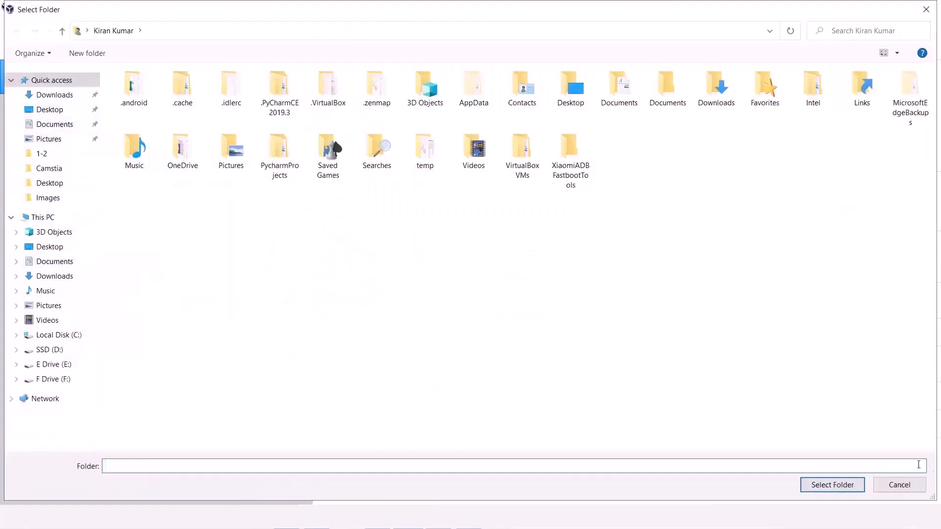
{"action": "left_click", "coordinate": [899, 485]}
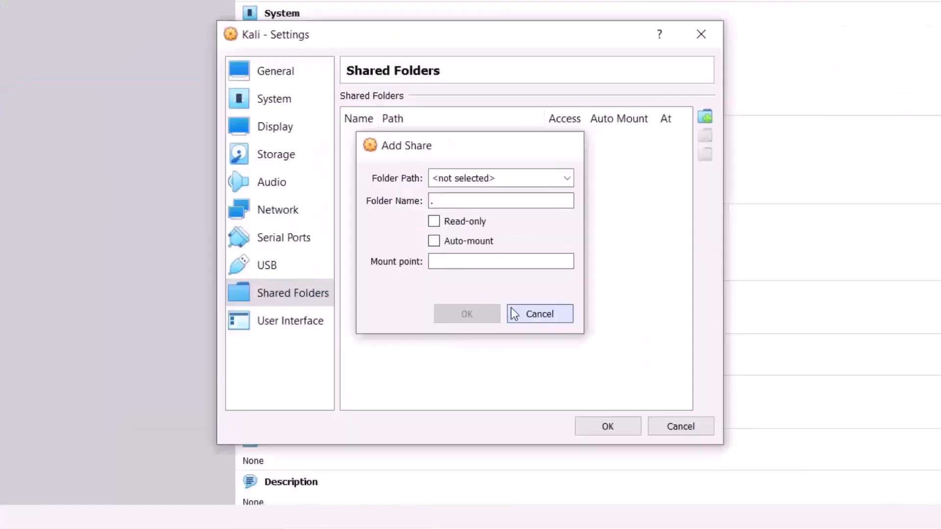
{"action": "left_click", "coordinate": [514, 313]}
{"action": "left_click", "coordinate": [295, 321]}
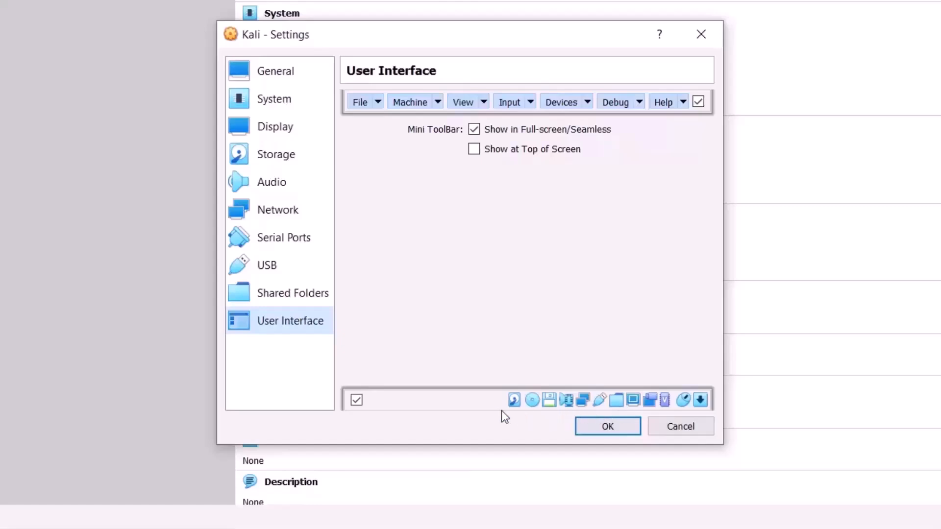
Step: Review the Devices, Input, View, Machine and File menu-bar entries, then confirm the settings with OK
{"action": "left_click", "coordinate": [582, 104]}
{"action": "left_click", "coordinate": [531, 104]}
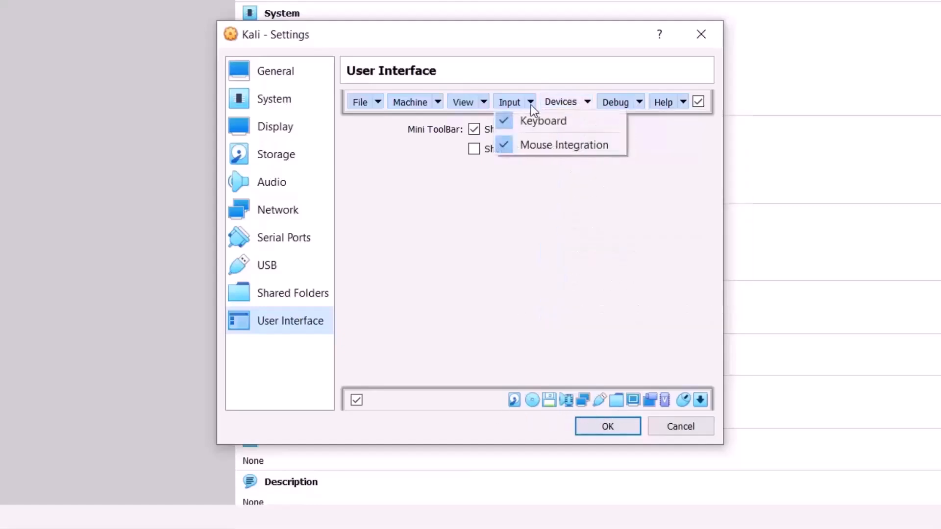
{"action": "left_click", "coordinate": [484, 105]}
{"action": "left_click", "coordinate": [436, 105]}
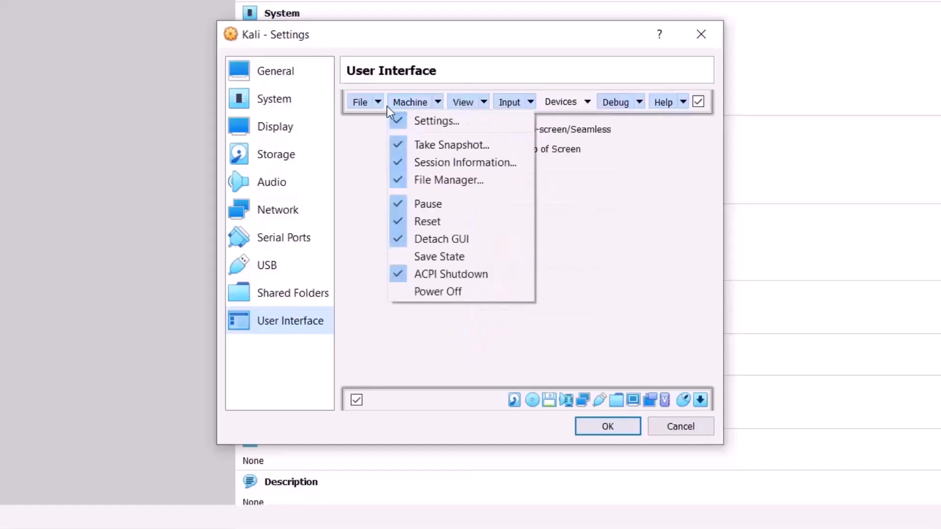
{"action": "left_click", "coordinate": [379, 105]}
{"action": "left_click", "coordinate": [580, 314]}
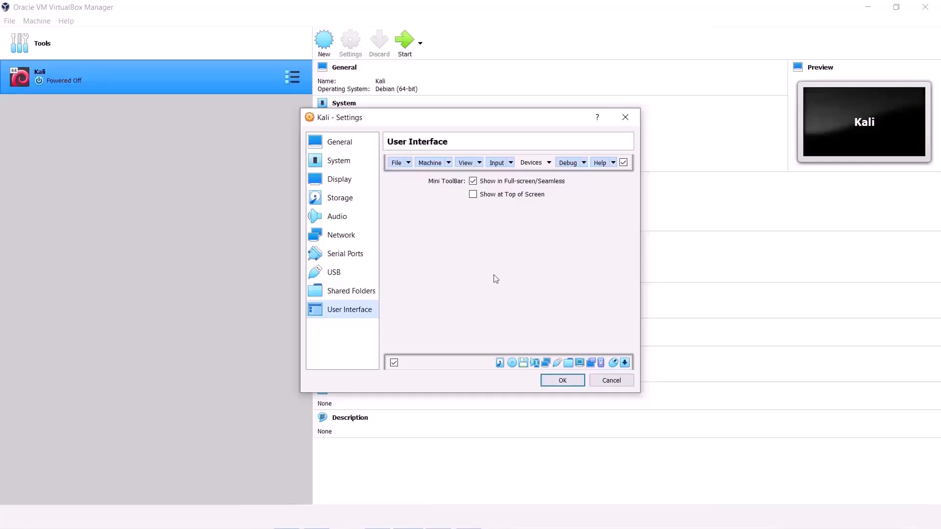
{"action": "left_click", "coordinate": [562, 381]}
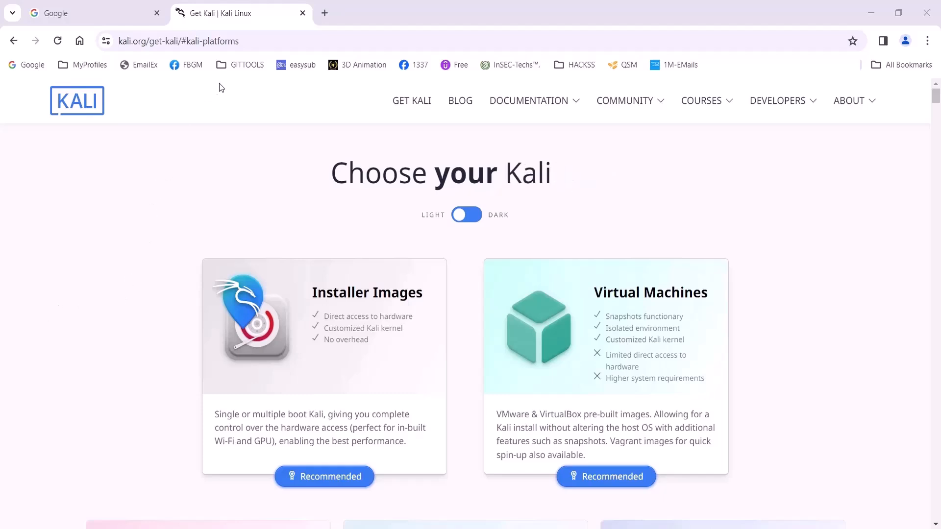
Step: Scroll kali.org's Get Kali page down to the installer images and the recommended 3.8G Kali Purple installer
{"action": "left_click", "coordinate": [269, 43]}
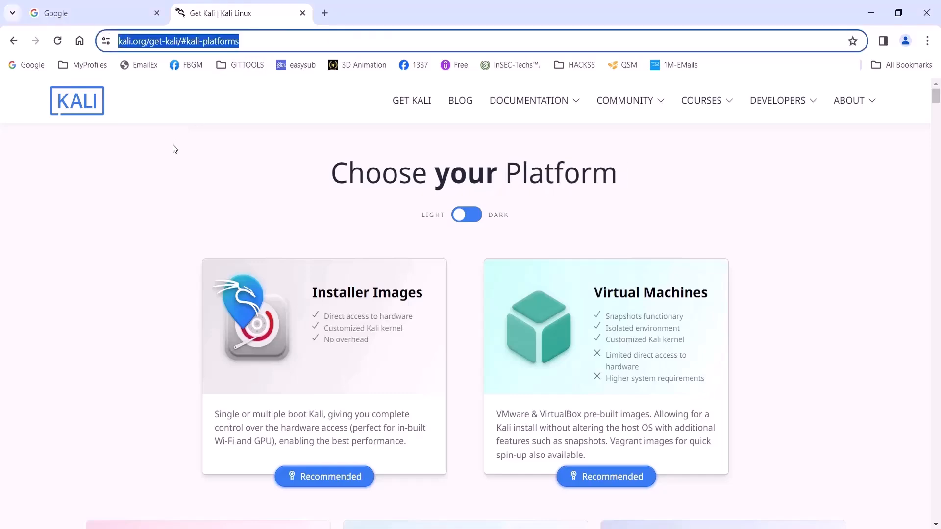
{"action": "left_click", "coordinate": [132, 178]}
{"action": "scroll", "coordinate": [134, 192], "scroll_direction": "down", "scroll_amount": 15}
{"action": "scroll", "coordinate": [197, 242], "scroll_direction": "down", "scroll_amount": 8}
{"action": "scroll", "coordinate": [197, 243], "scroll_direction": "up", "scroll_amount": 20}
{"action": "scroll", "coordinate": [335, 316], "scroll_direction": "down", "scroll_amount": 2}
{"action": "left_click", "coordinate": [337, 322]}
{"action": "scroll", "coordinate": [166, 309], "scroll_direction": "down", "scroll_amount": 5}
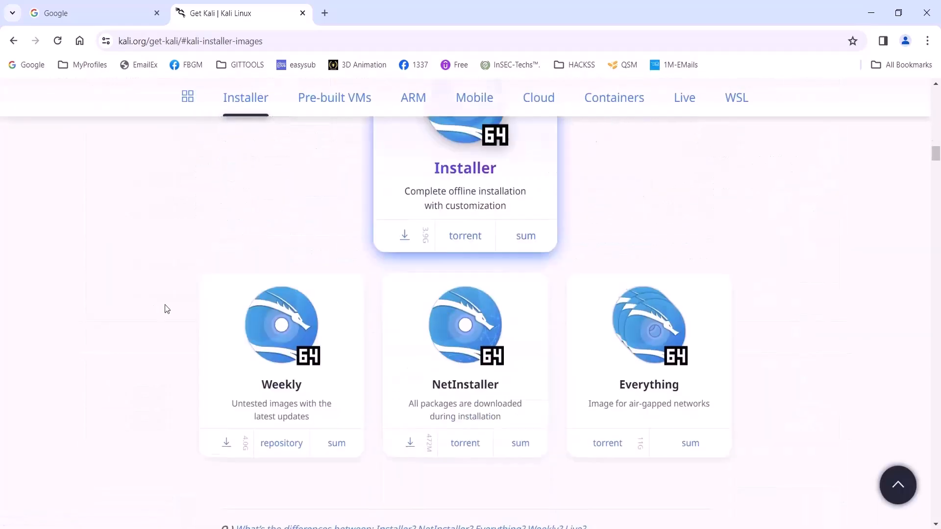
{"action": "scroll", "coordinate": [167, 309], "scroll_direction": "down", "scroll_amount": 5}
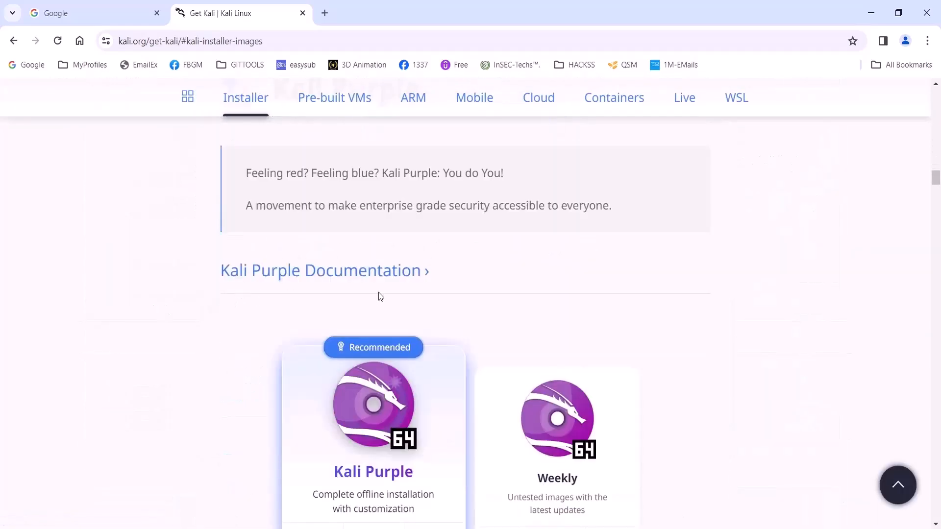
{"action": "scroll", "coordinate": [378, 296], "scroll_direction": "down", "scroll_amount": 4}
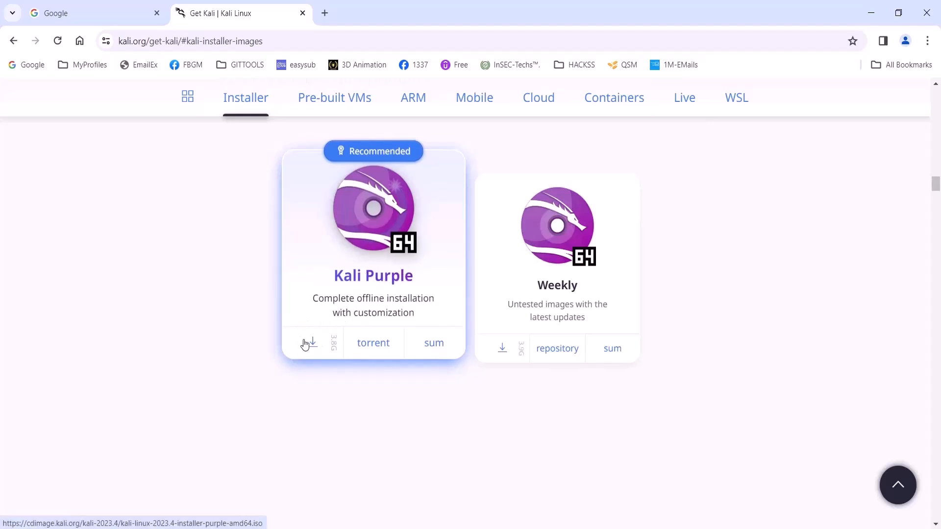
{"action": "scroll", "coordinate": [390, 461], "scroll_direction": "down", "scroll_amount": 1}
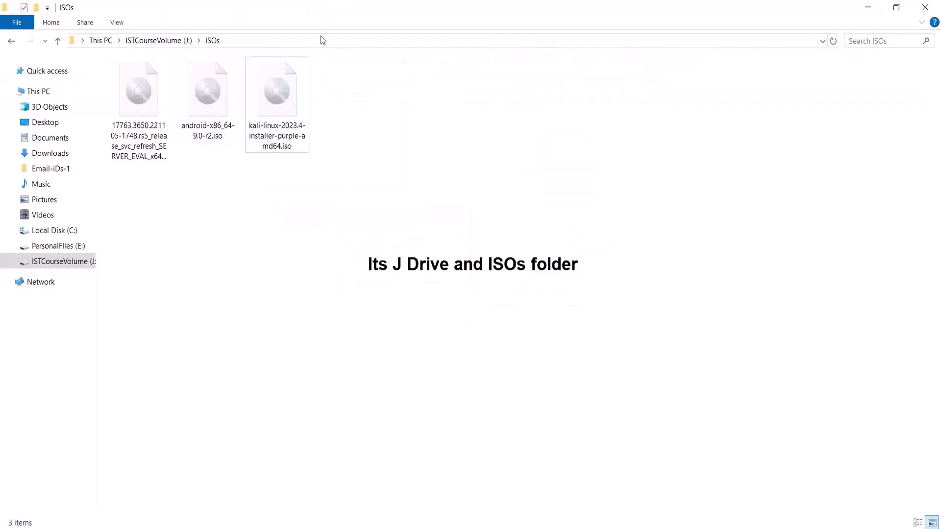
Step: Show the full J:\ISOs path and select kali-linux-2023.4-installer-purple-amd64.iso
{"action": "left_click", "coordinate": [321, 37]}
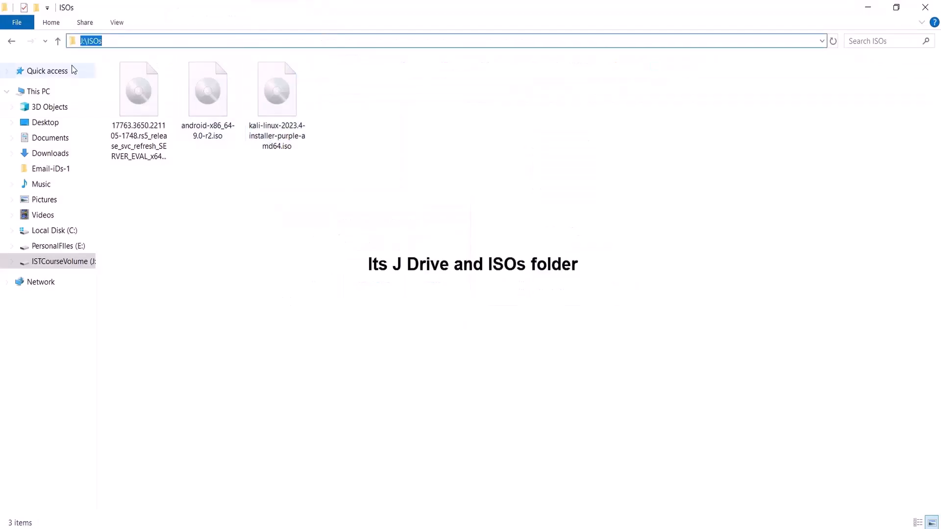
{"action": "left_click", "coordinate": [279, 141]}
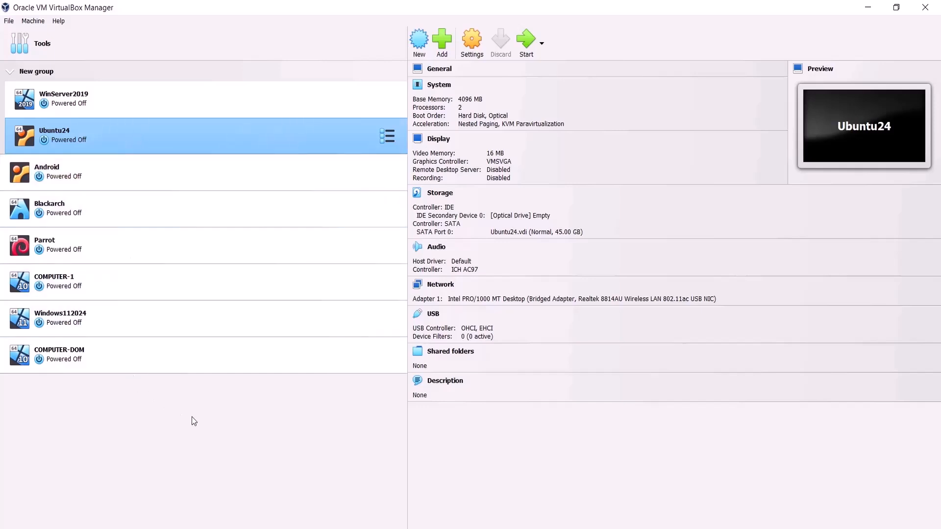
Step: Start a new virtual machine named 'Kalo Linux' and look up the J:\VBOX folder path
{"action": "left_click", "coordinate": [419, 42]}
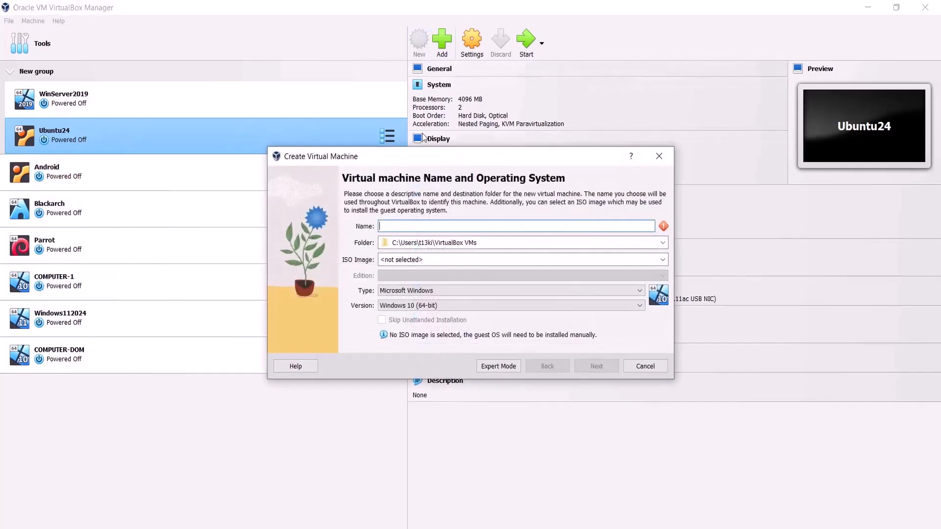
{"action": "type", "text": "Kalo"}
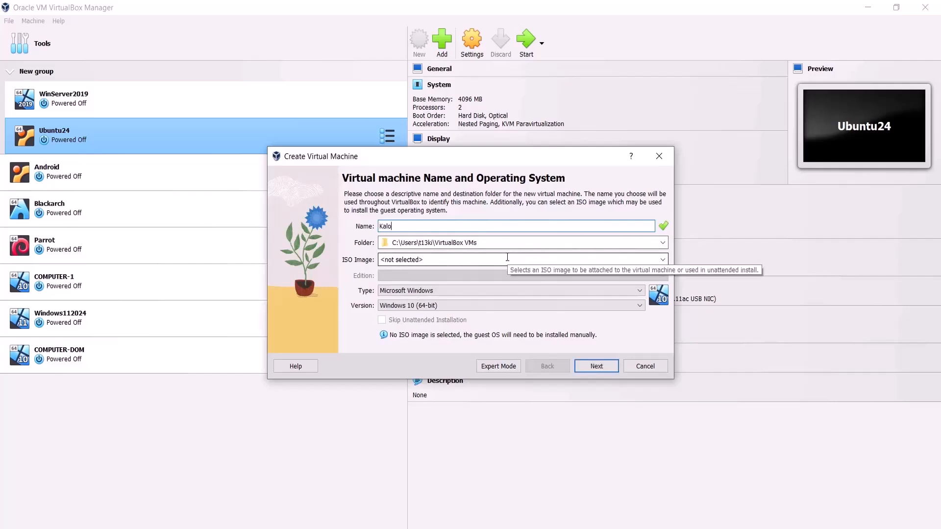
{"action": "type", "text": " Linu"}
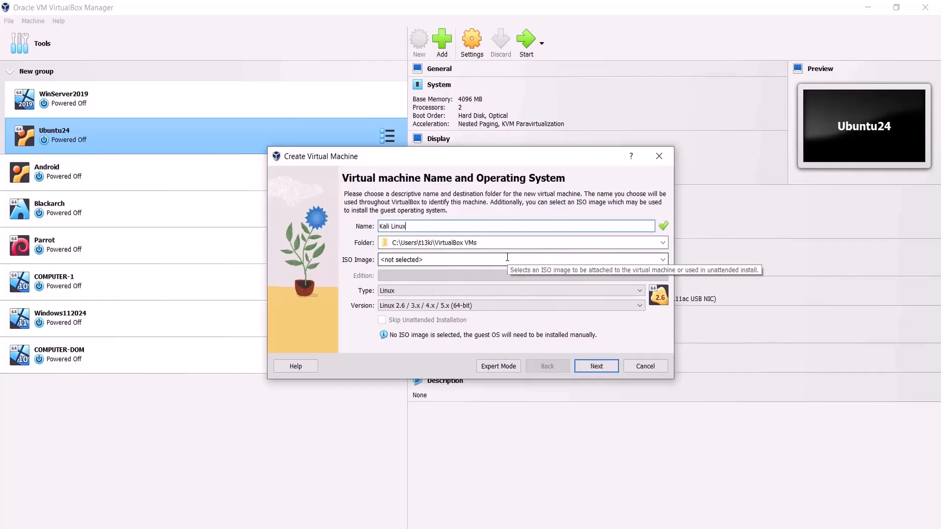
{"action": "type", "text": "x"}
{"action": "key", "text": "Tab"}
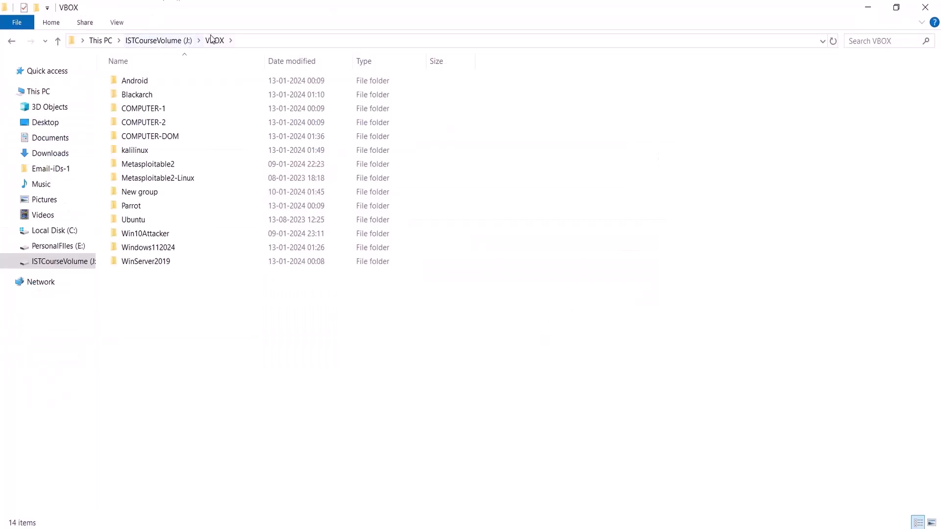
{"action": "left_click", "coordinate": [266, 42]}
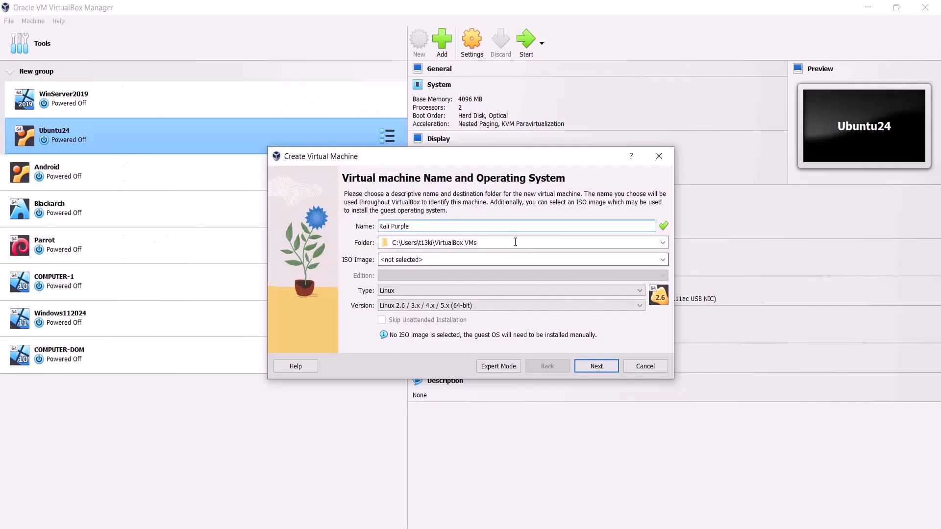
{"action": "left_click", "coordinate": [515, 243]}
Step: Set the new machine's storage folder to J:\VBOX
{"action": "key", "text": "ctrl+a"}
{"action": "type", "text": "J:\\VBOX"}
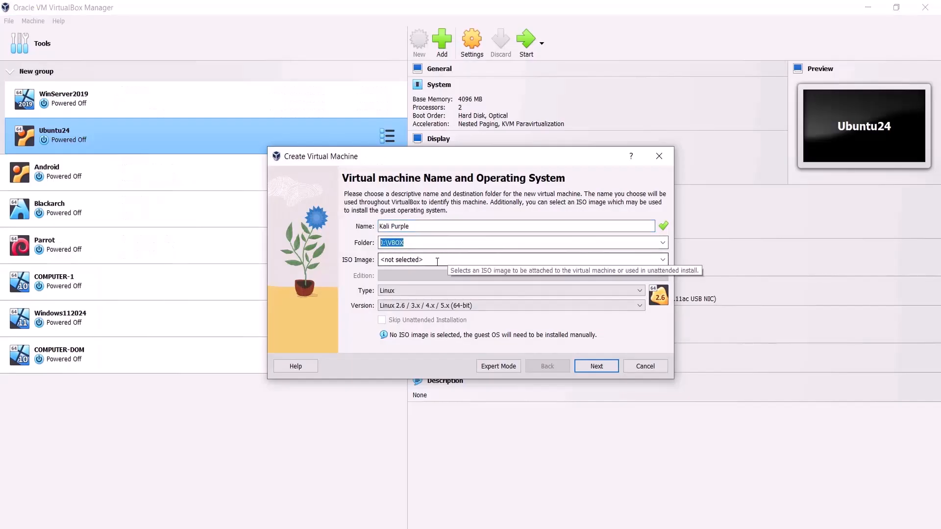
{"action": "left_click", "coordinate": [437, 262]}
Step: Attach the kali-linux-2023.4-installer-purple-amd64.iso image and continue to hardware settings
{"action": "left_click", "coordinate": [667, 263]}
{"action": "left_click", "coordinate": [564, 277]}
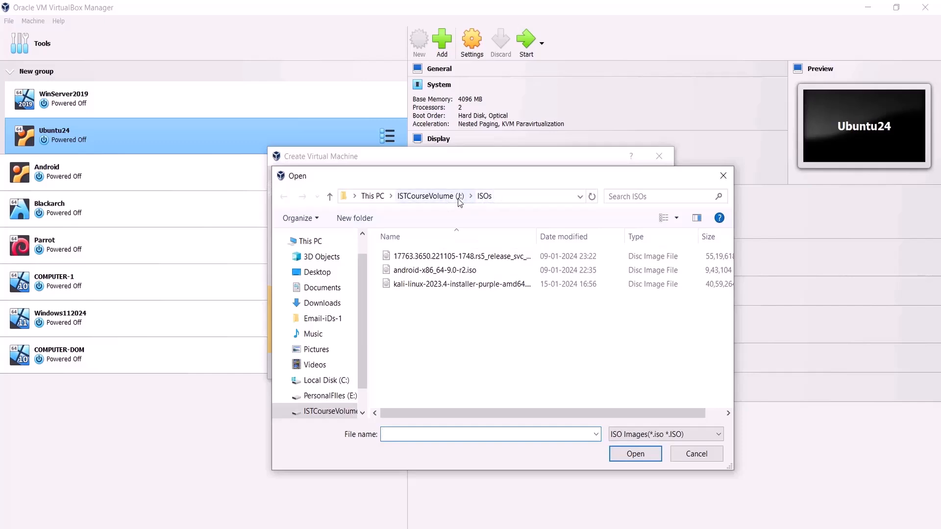
{"action": "left_click", "coordinate": [437, 288]}
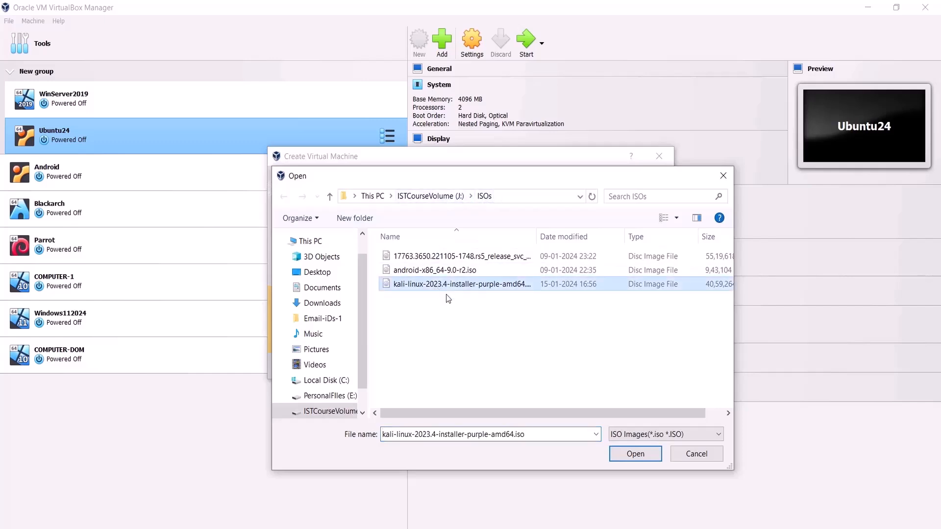
{"action": "left_click", "coordinate": [645, 457]}
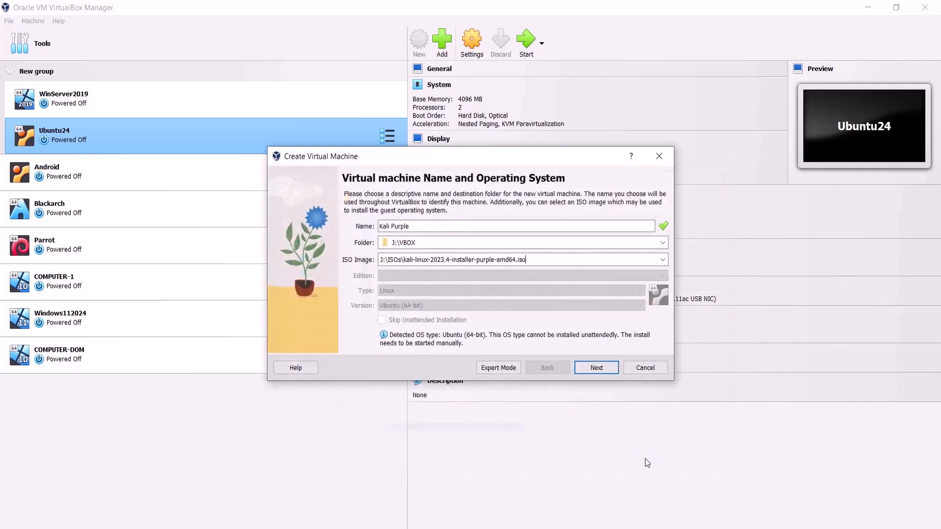
{"action": "left_click", "coordinate": [588, 368]}
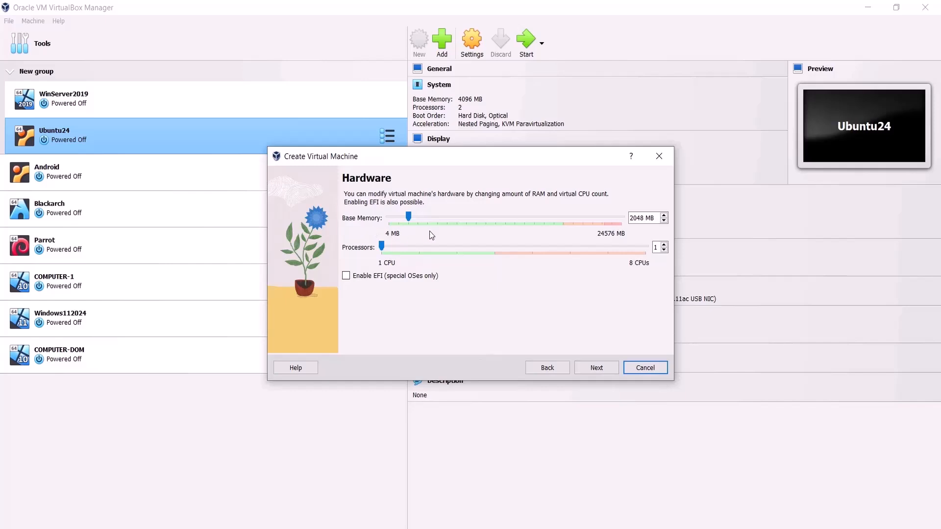
Step: Give the machine 4096 MB base memory and 4 processors
{"action": "double_click", "coordinate": [645, 218]}
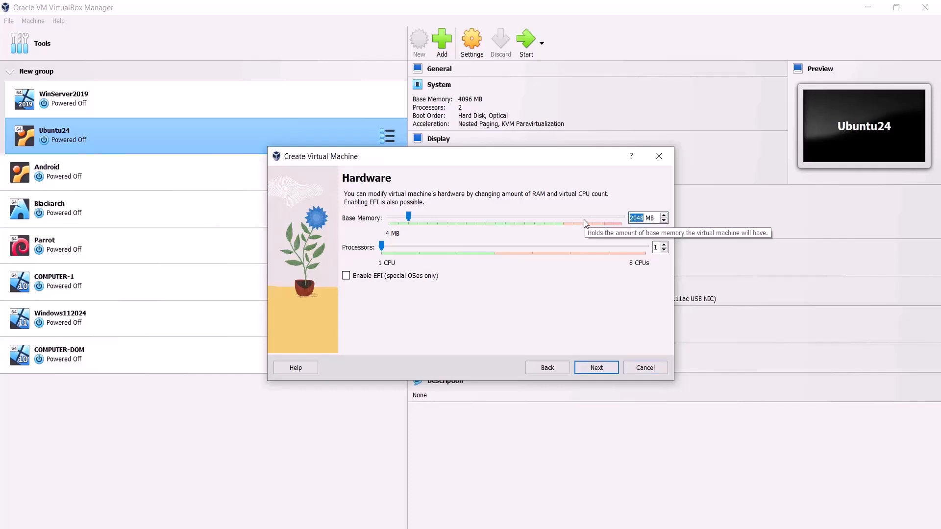
{"action": "type", "text": "4096"}
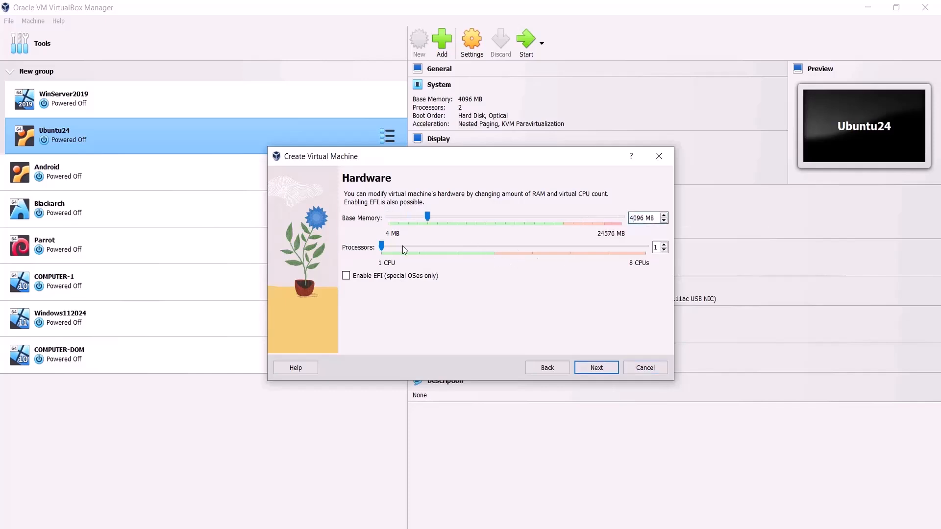
{"action": "left_click_drag", "start_coordinate": [405, 250], "coordinate": [495, 247]}
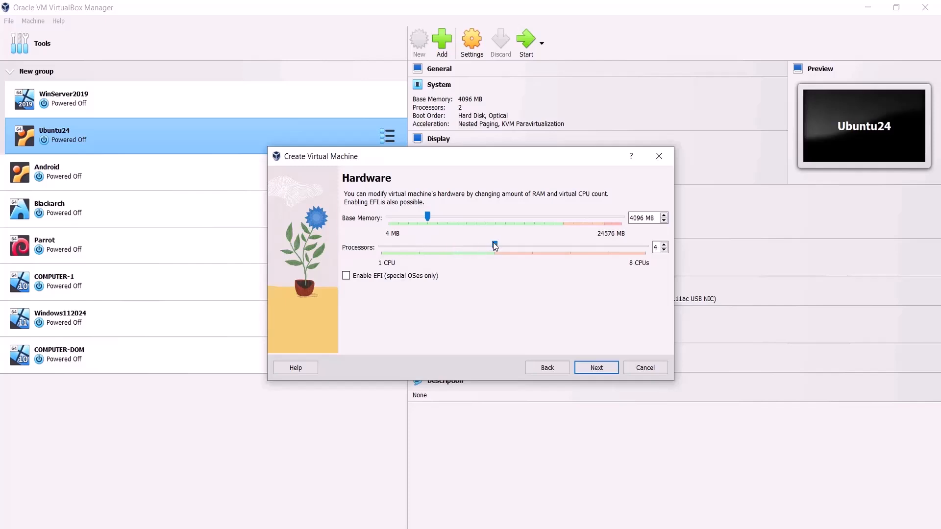
{"action": "left_click", "coordinate": [604, 369]}
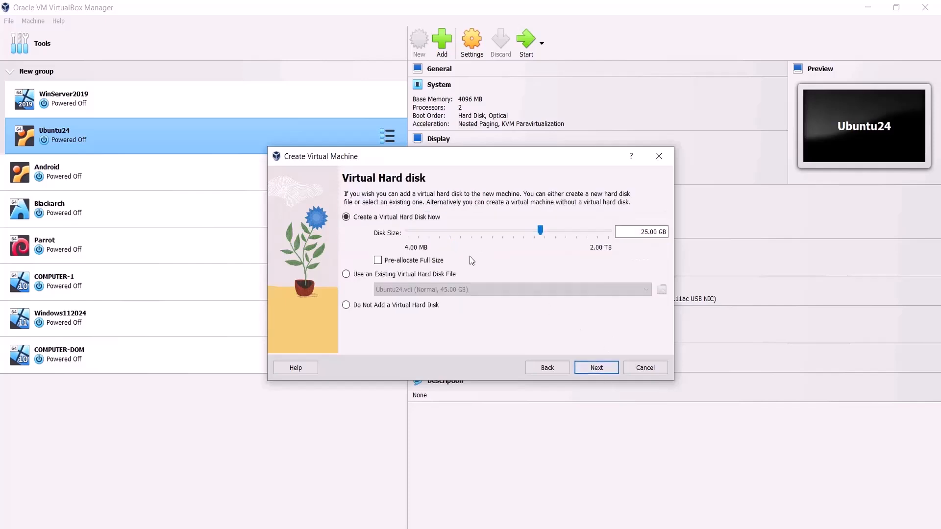
Step: Set the virtual hard disk size to 45 GB and finish creating the machine
{"action": "double_click", "coordinate": [647, 232]}
{"action": "type", "text": "45"}
{"action": "left_click", "coordinate": [596, 370]}
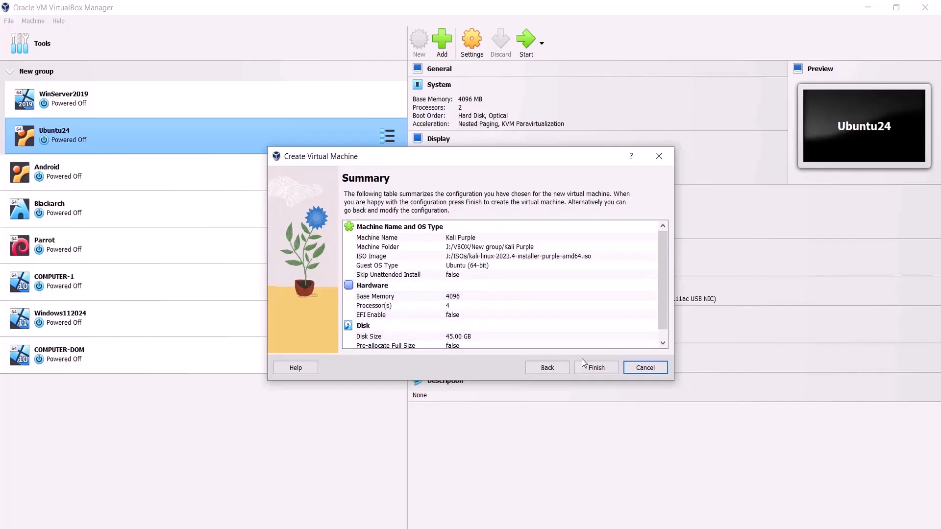
{"action": "left_click", "coordinate": [592, 370]}
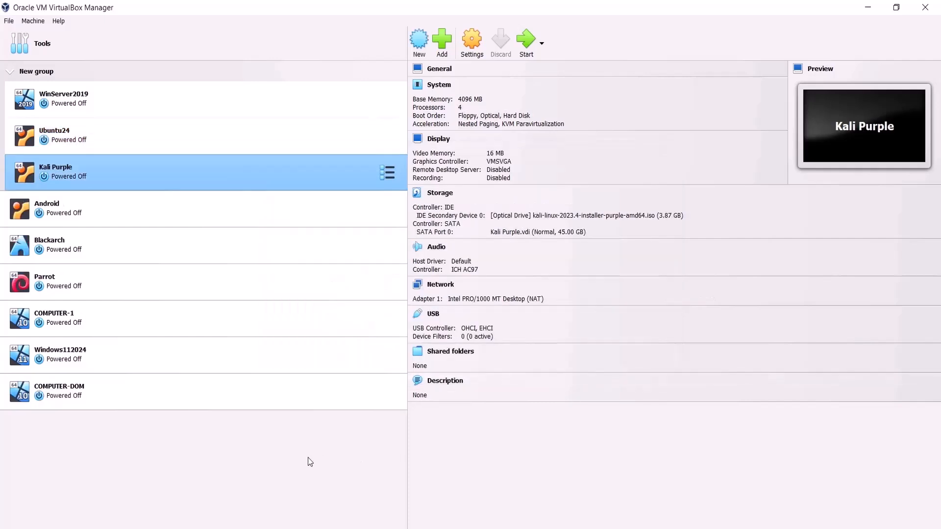
Step: Start the Kali Purple VM maximized and launch Graphical install from the boot menu
{"action": "left_click", "coordinate": [526, 46]}
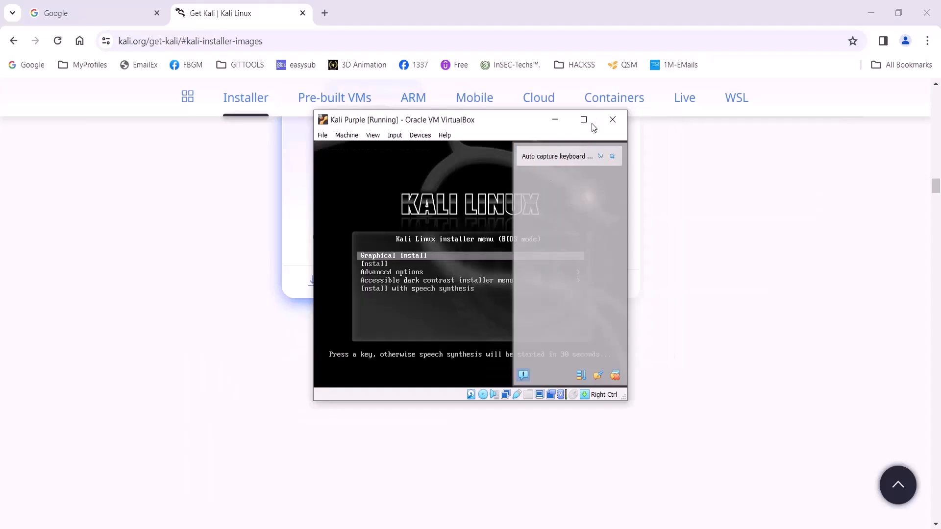
{"action": "left_click", "coordinate": [591, 126]}
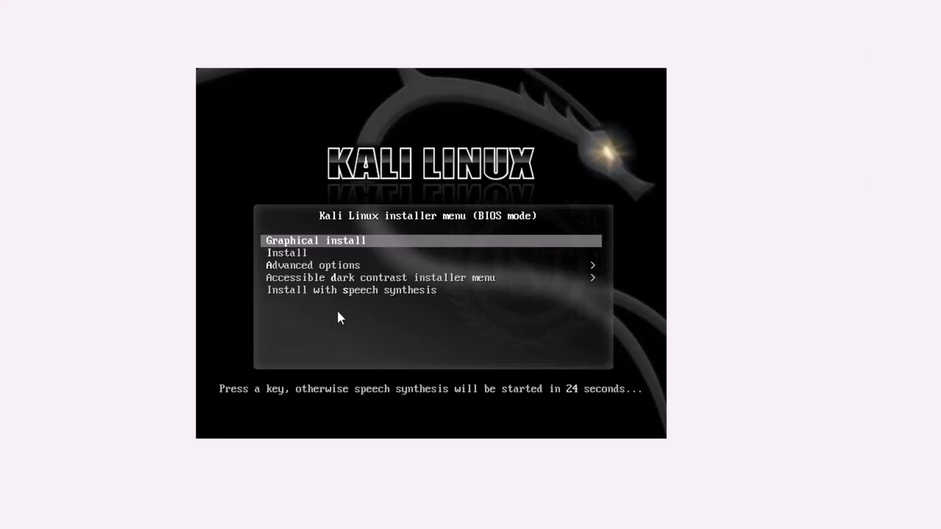
{"action": "key", "text": "Down"}
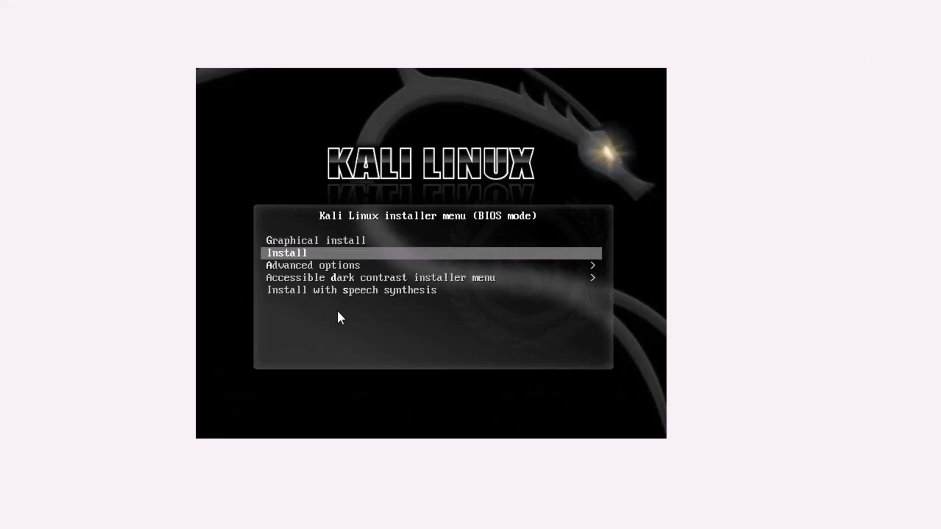
{"action": "key", "text": "Down"}
{"action": "key", "text": "Down"}
{"action": "key", "text": "Down"}
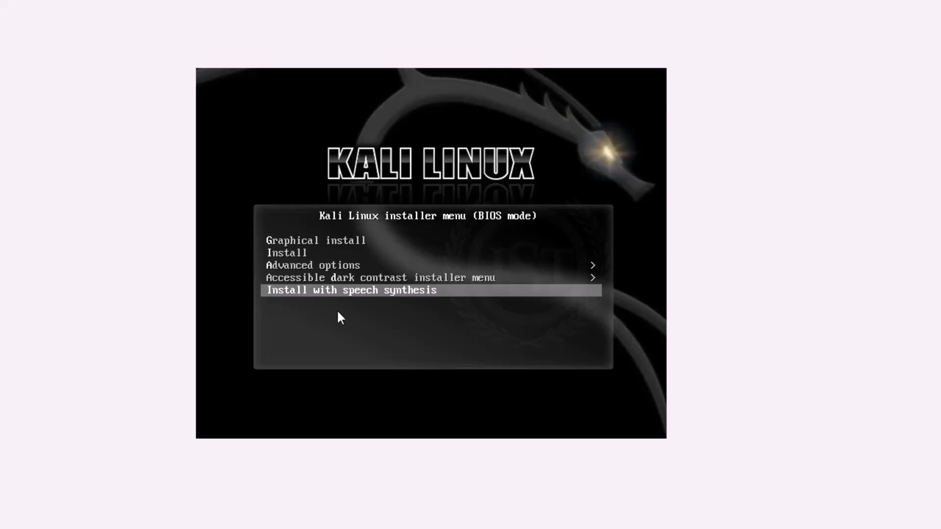
{"action": "key", "text": "Up"}
{"action": "key", "text": "Up"}
{"action": "key", "text": "Up"}
{"action": "key", "text": "Up"}
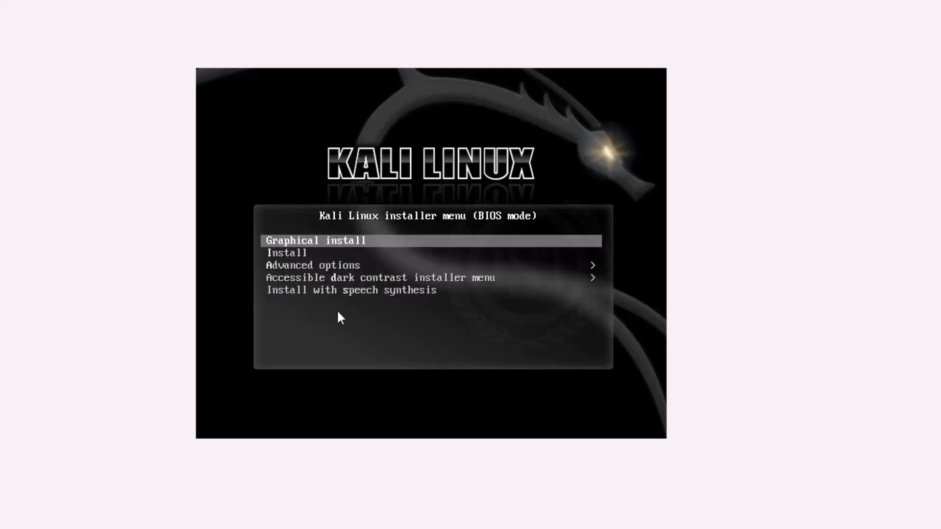
{"action": "key", "text": "Return"}
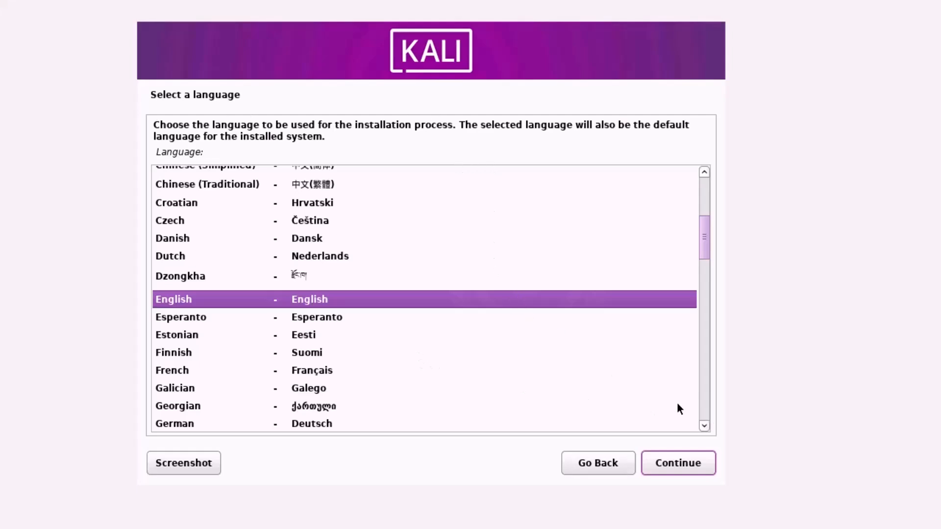
Step: Choose English language, India as location, and American English keyboard layout
{"action": "left_click", "coordinate": [681, 462]}
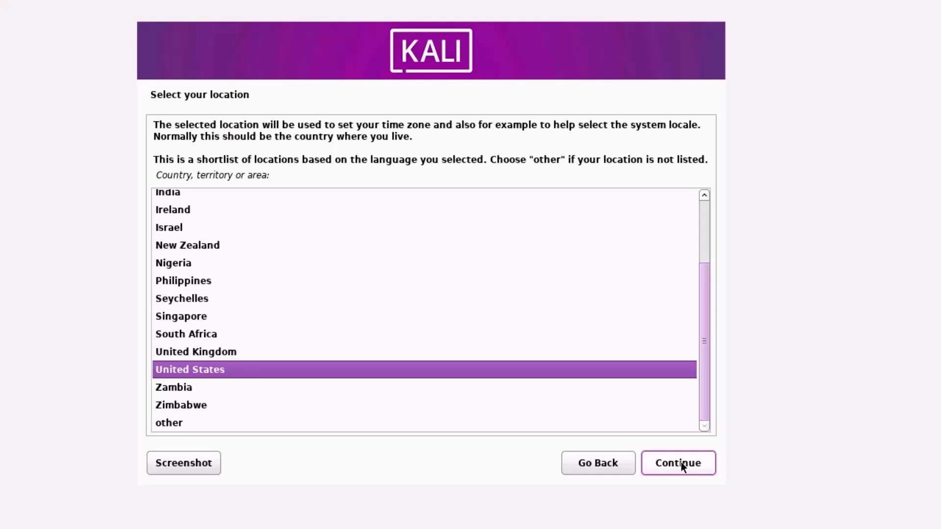
{"action": "key", "text": "i"}
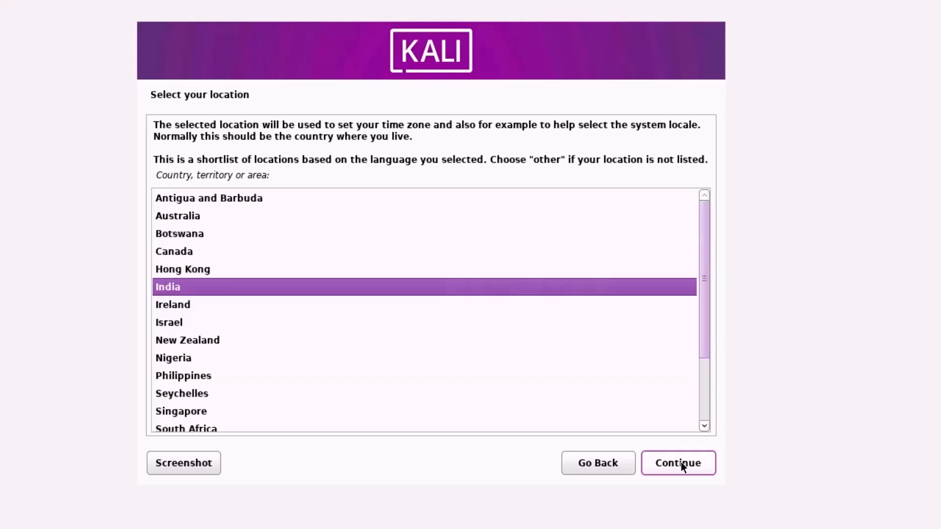
{"action": "left_click", "coordinate": [681, 462]}
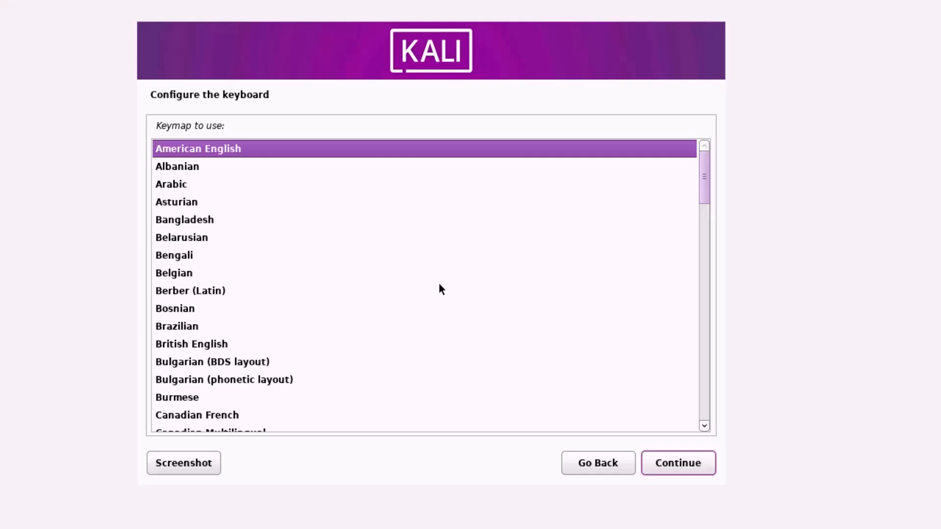
{"action": "left_click", "coordinate": [691, 464]}
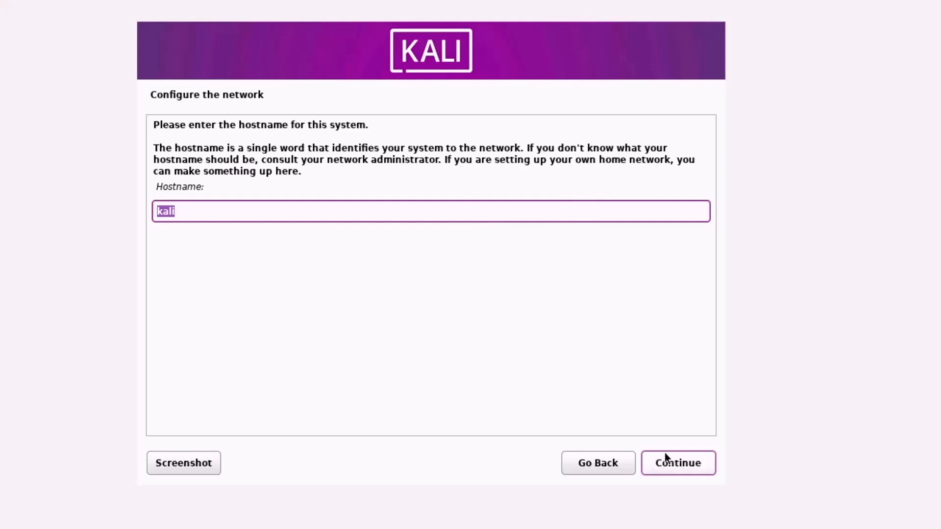
Step: Keep hostname kali, leave the domain empty, and enter the user's full name
{"action": "left_click", "coordinate": [669, 466]}
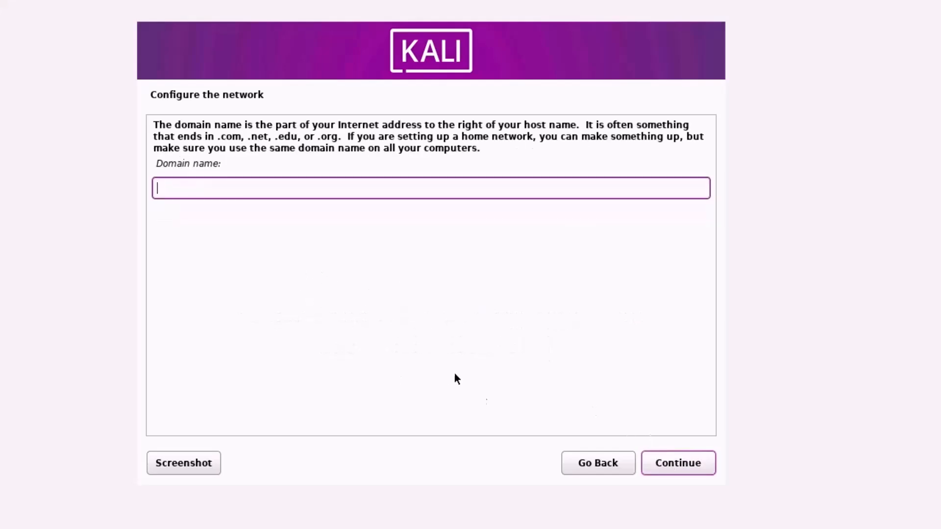
{"action": "left_click", "coordinate": [688, 467]}
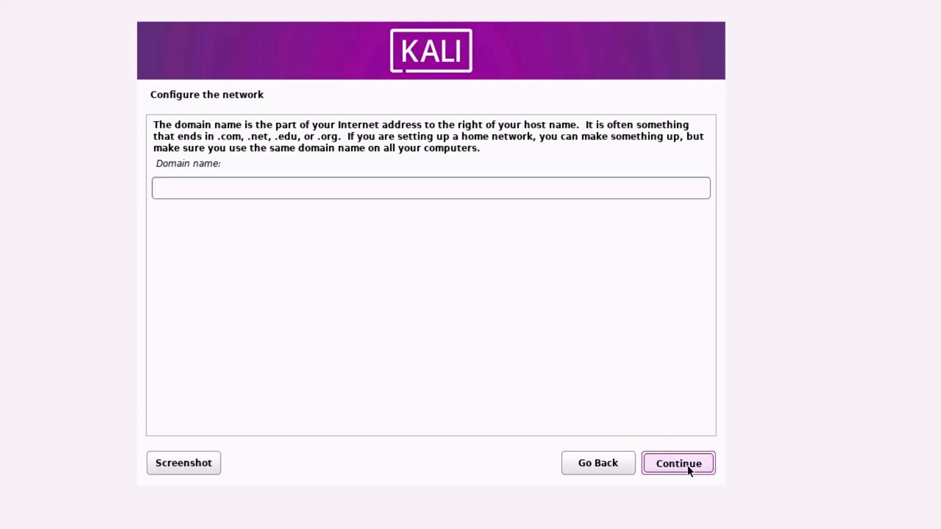
{"action": "type", "text": "Kiran Thirukovela"}
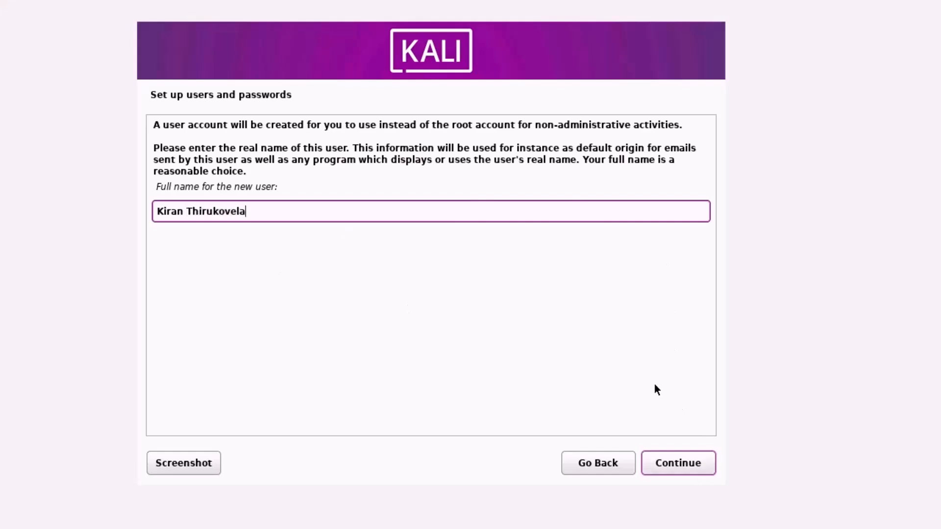
{"action": "left_click", "coordinate": [691, 462]}
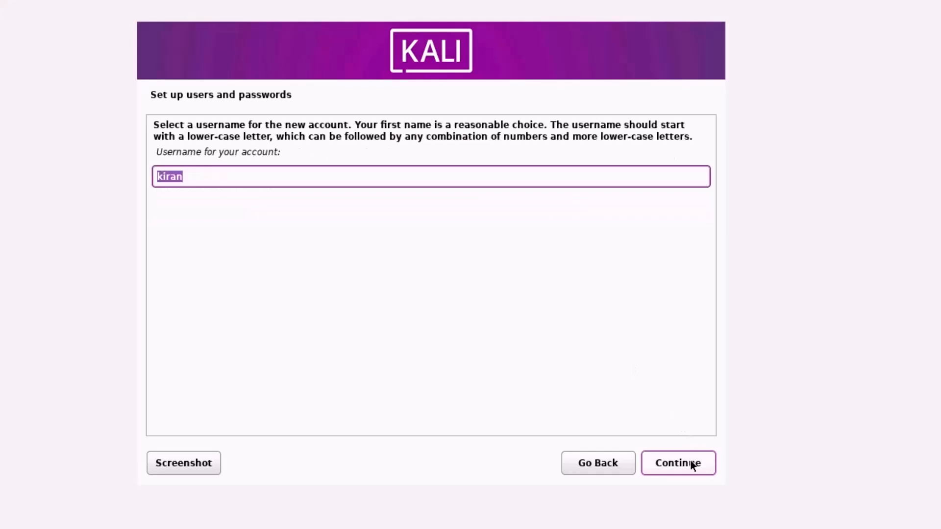
Step: Replace the suggested username with 'purple' and confirm the account password
{"action": "left_click_drag", "start_coordinate": [182, 152], "coordinate": [286, 156]}
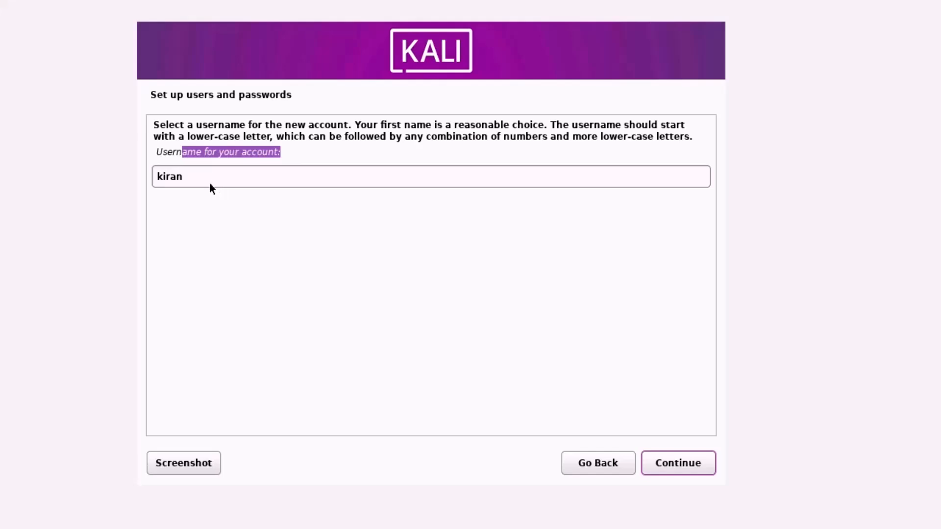
{"action": "key", "text": "Tab"}
{"action": "type", "text": "pru"}
{"action": "key", "text": "BackSpace"}
{"action": "key", "text": "BackSpace"}
{"action": "type", "text": "urple"}
{"action": "left_click", "coordinate": [686, 473]}
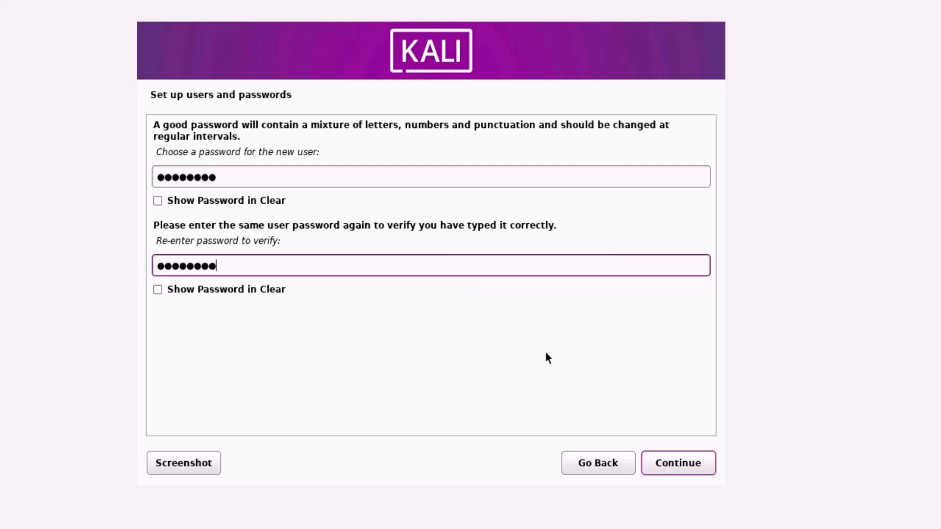
{"action": "left_click", "coordinate": [678, 464]}
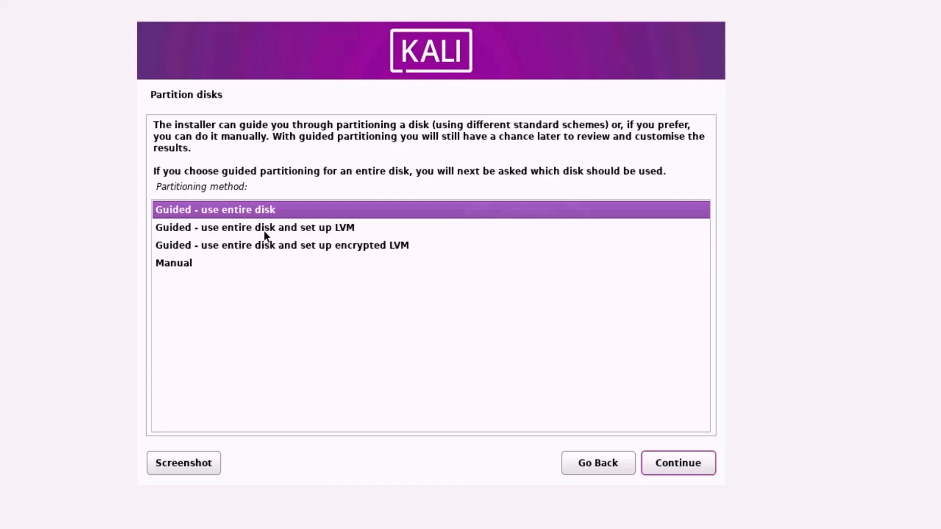
Step: Choose guided partitioning of the entire disk on the VBOX HARDDISK
{"action": "left_click", "coordinate": [223, 262]}
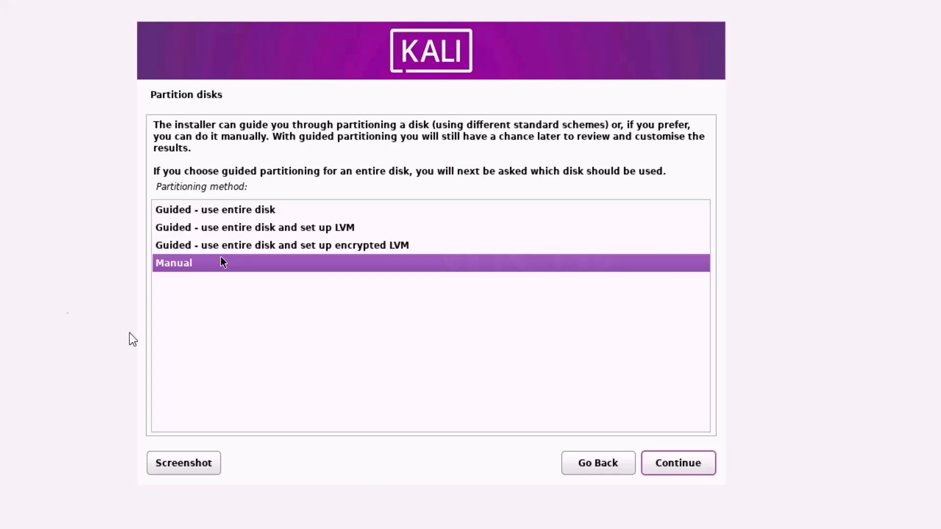
{"action": "left_click", "coordinate": [241, 210]}
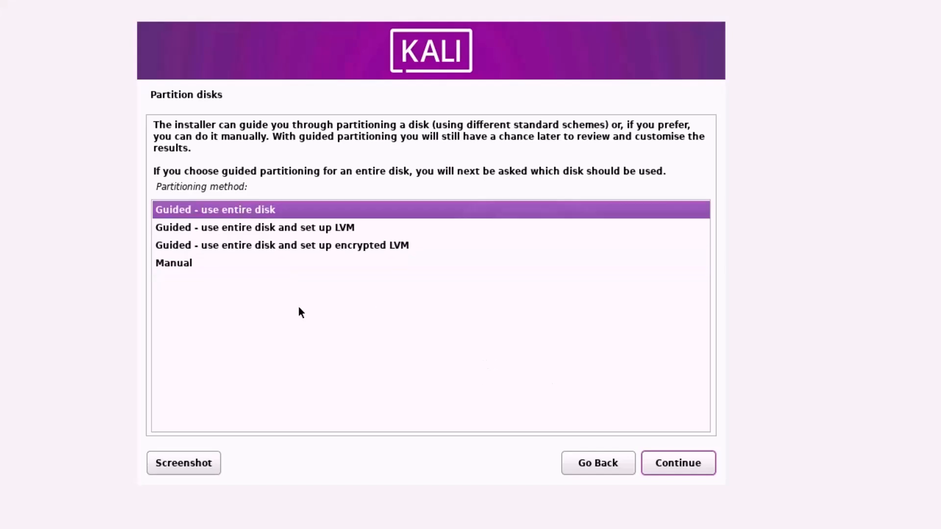
{"action": "left_click", "coordinate": [675, 464]}
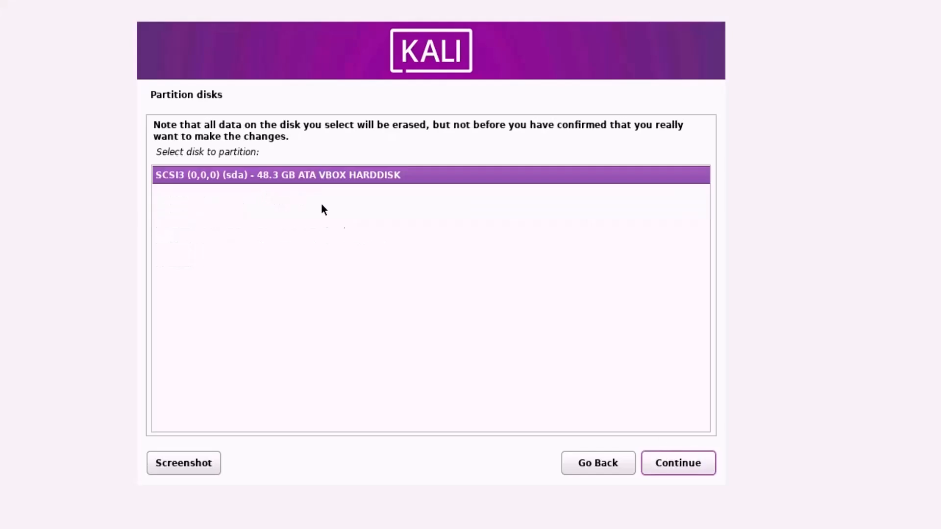
{"action": "left_click", "coordinate": [665, 463]}
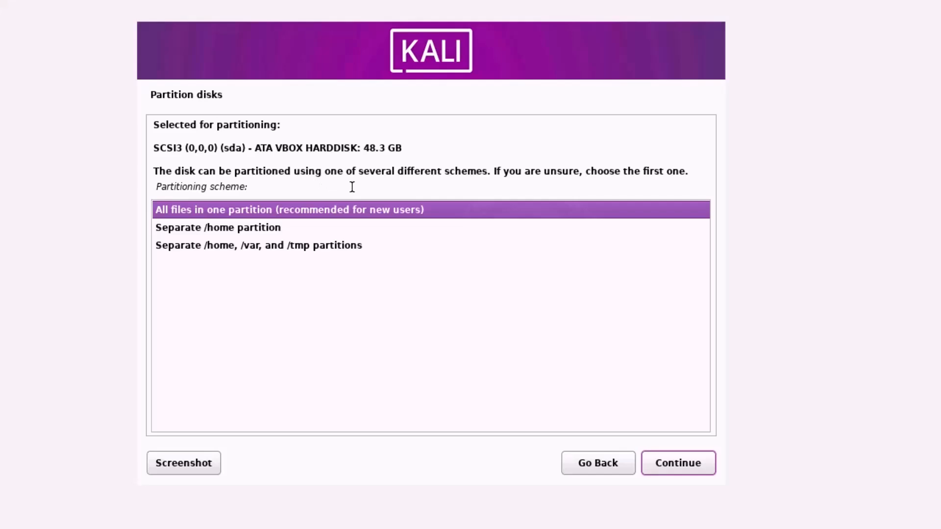
Step: Keep all files in one partition and write the partition changes to disk
{"action": "left_click", "coordinate": [198, 228]}
{"action": "left_click", "coordinate": [198, 244]}
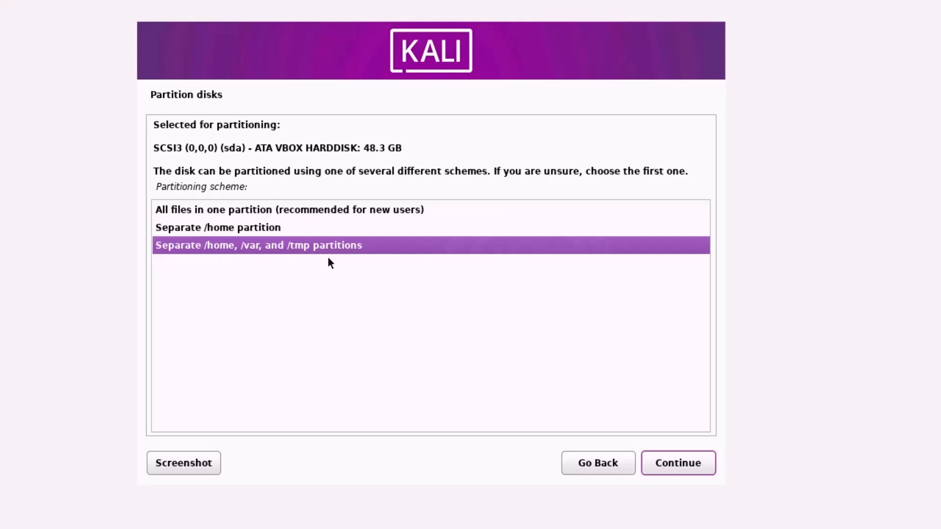
{"action": "left_click", "coordinate": [217, 211]}
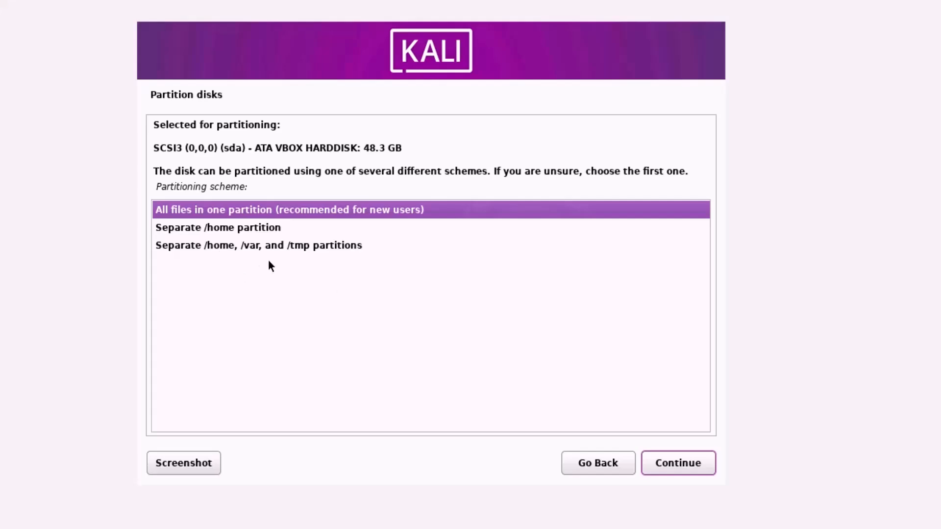
{"action": "left_click", "coordinate": [670, 468]}
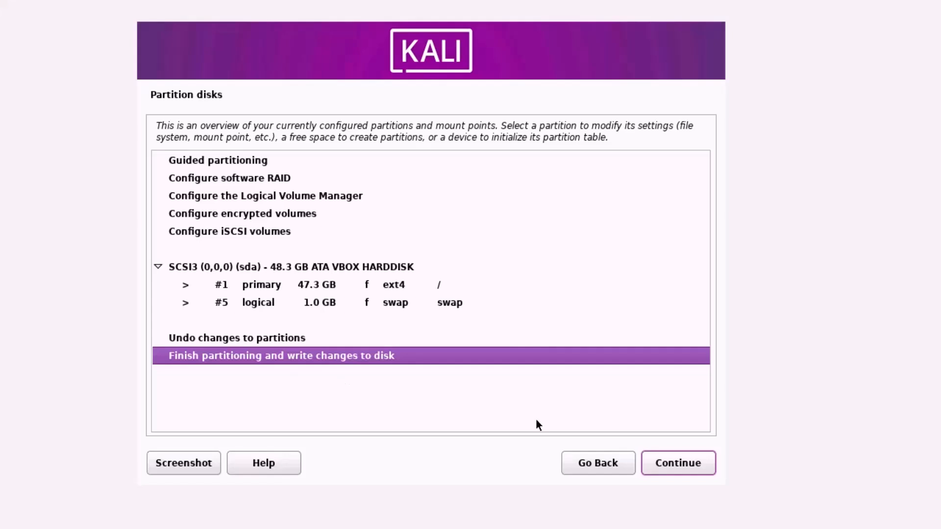
{"action": "left_click", "coordinate": [659, 459]}
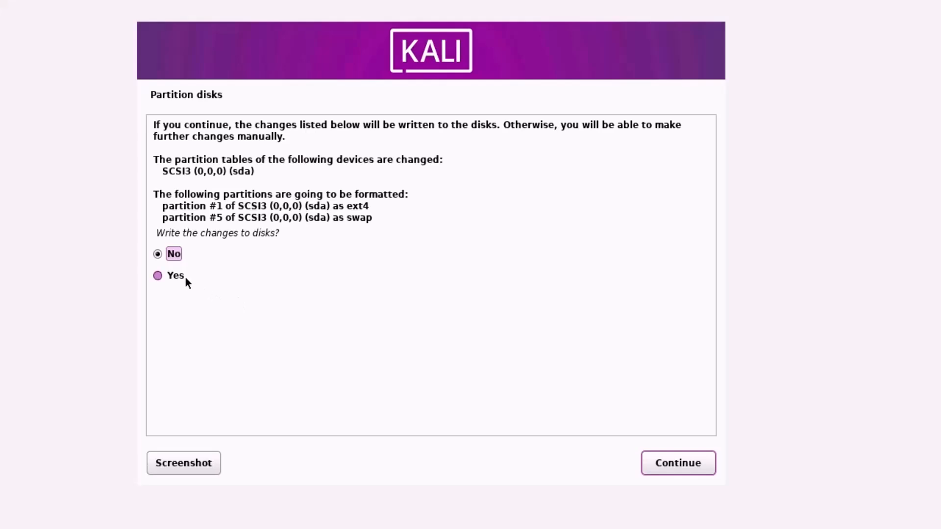
{"action": "left_click", "coordinate": [670, 464]}
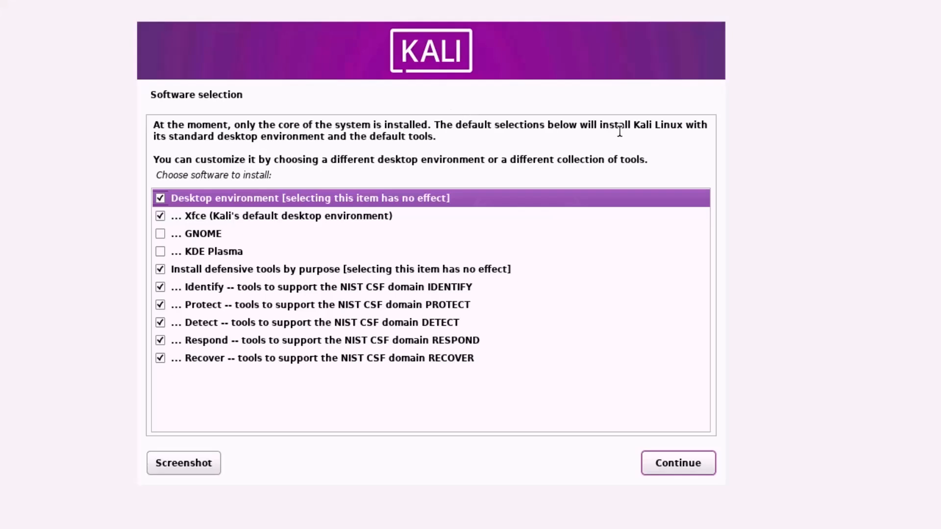
Step: Add the GNOME and KDE Plasma desktops, start installing, and keep gdm3 as display manager
{"action": "left_click_drag", "start_coordinate": [191, 139], "coordinate": [286, 139]}
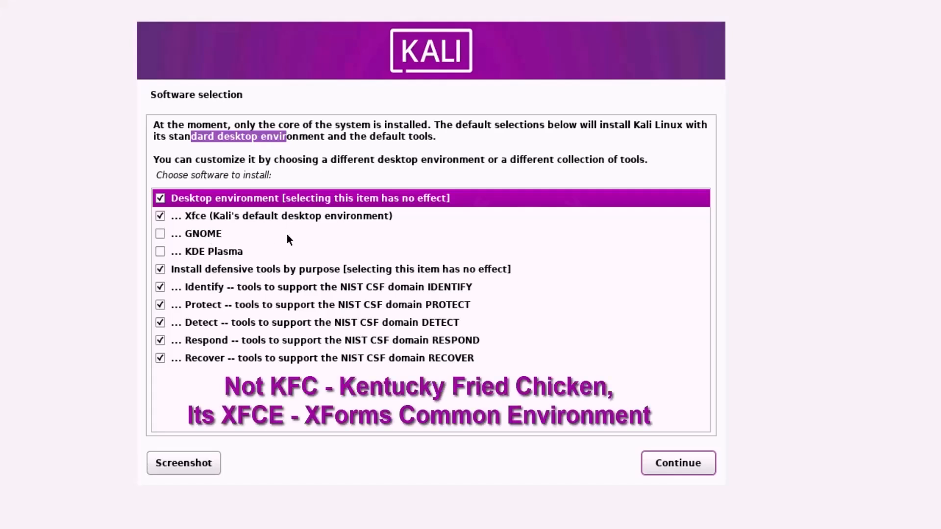
{"action": "left_click", "coordinate": [163, 233]}
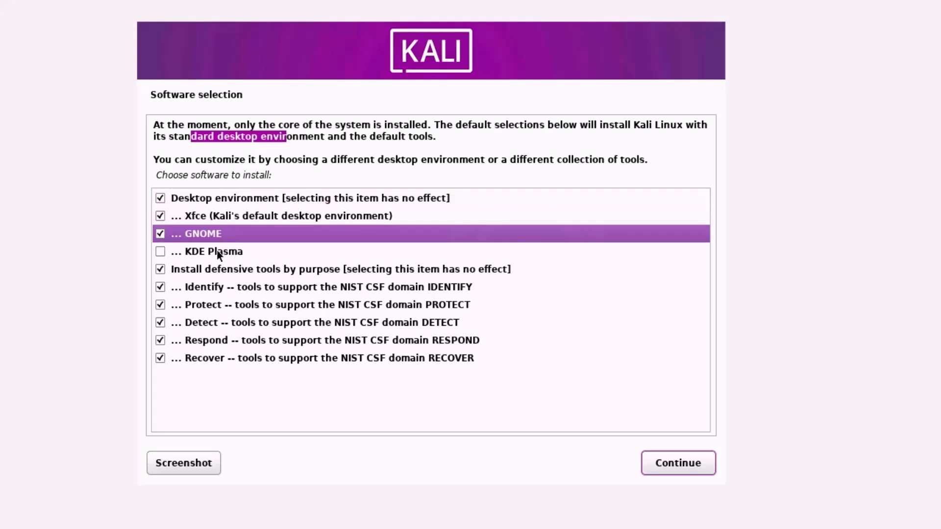
{"action": "left_click", "coordinate": [161, 254]}
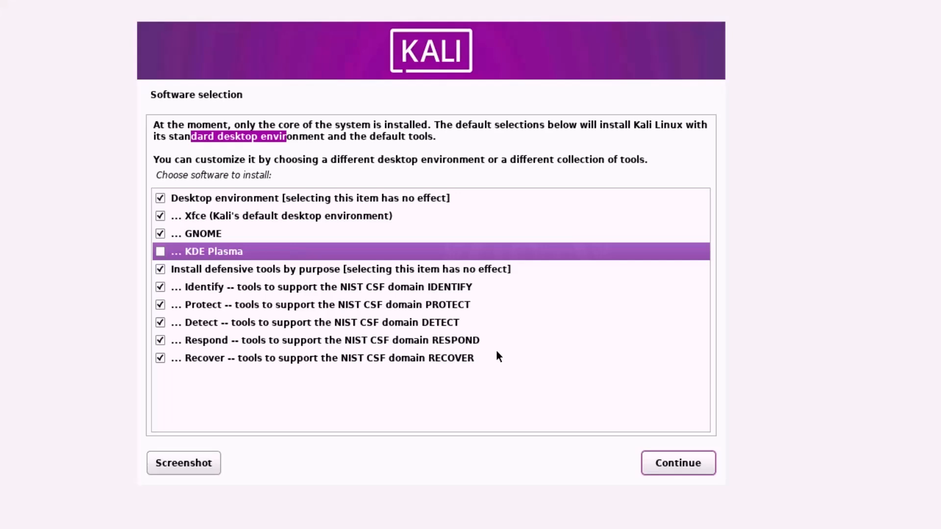
{"action": "left_click", "coordinate": [678, 464]}
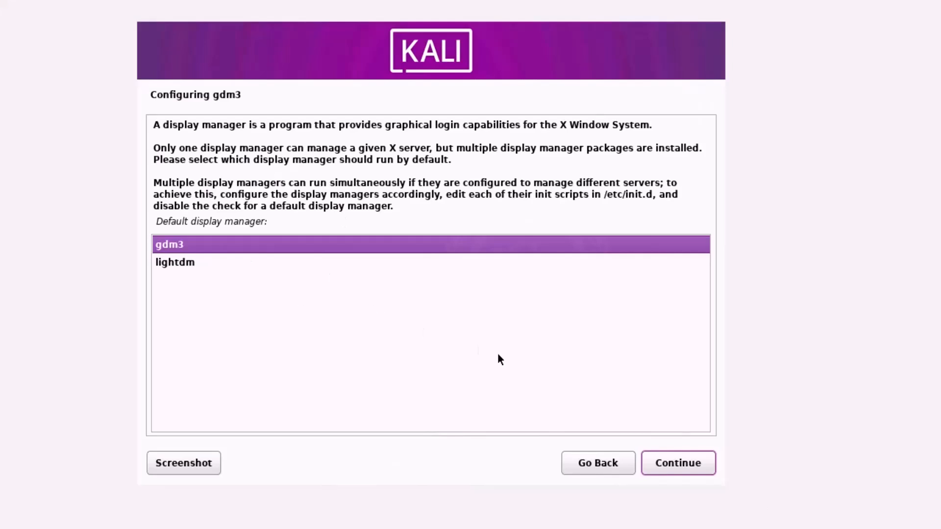
{"action": "left_click", "coordinate": [679, 461]}
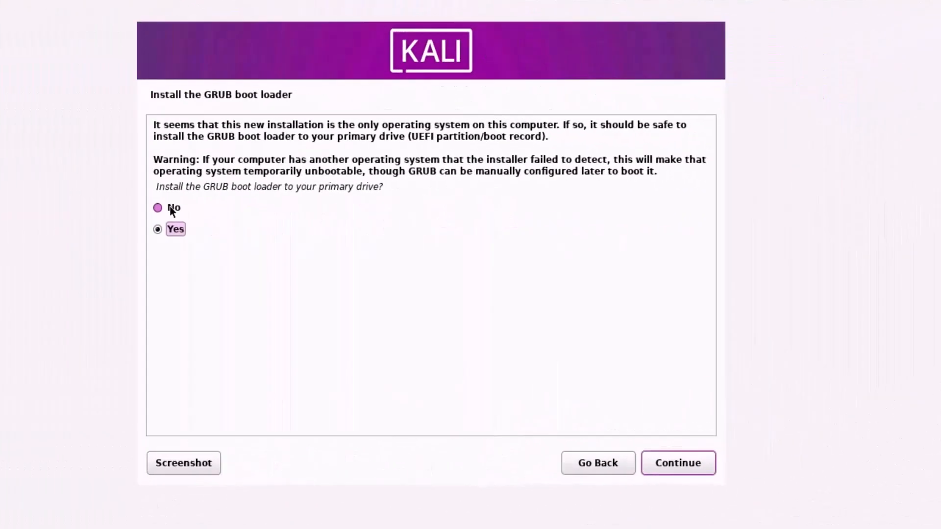
Step: Install the GRUB boot loader on /dev/sda and finish installation to reboot
{"action": "left_click", "coordinate": [171, 208]}
{"action": "left_click", "coordinate": [678, 463]}
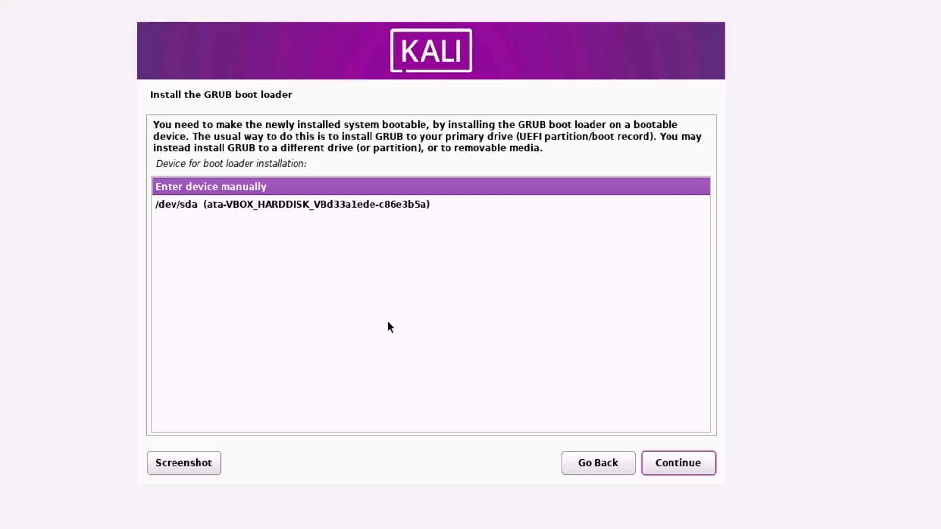
{"action": "left_click", "coordinate": [263, 203]}
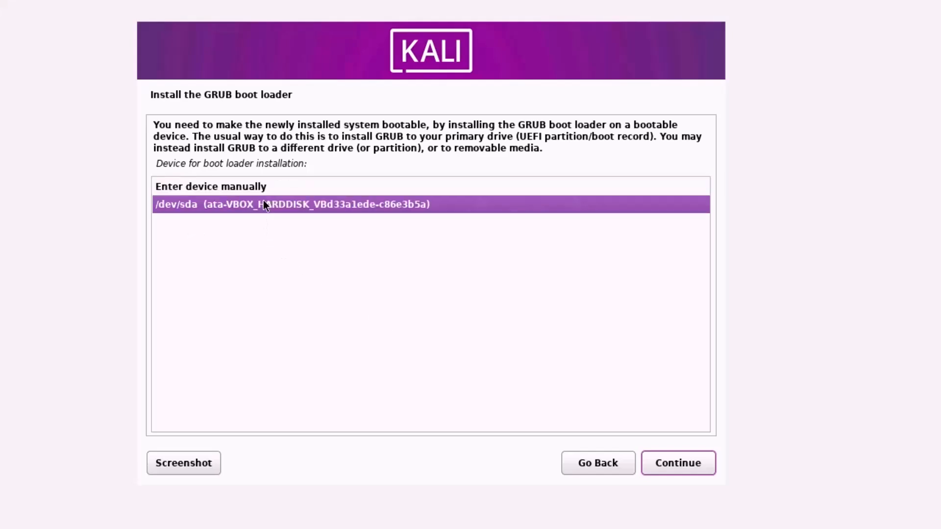
{"action": "left_click", "coordinate": [668, 463]}
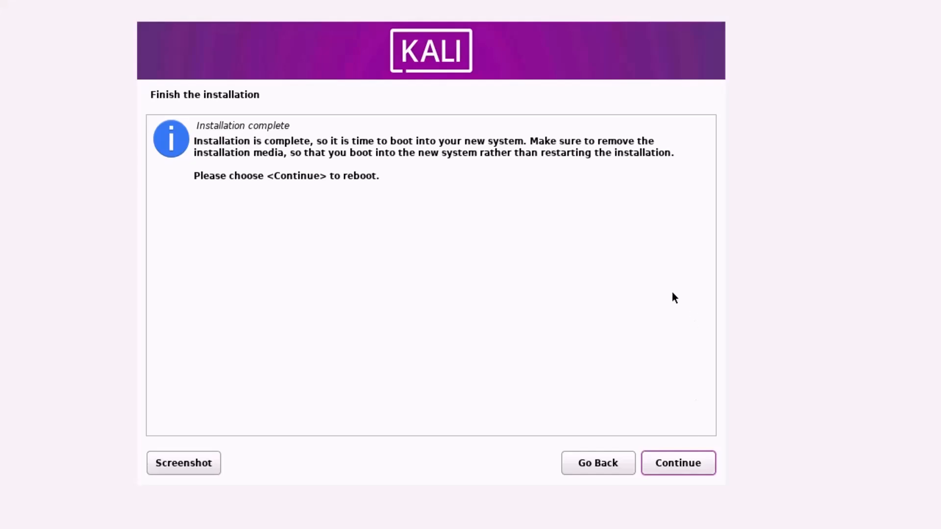
{"action": "left_click", "coordinate": [684, 460]}
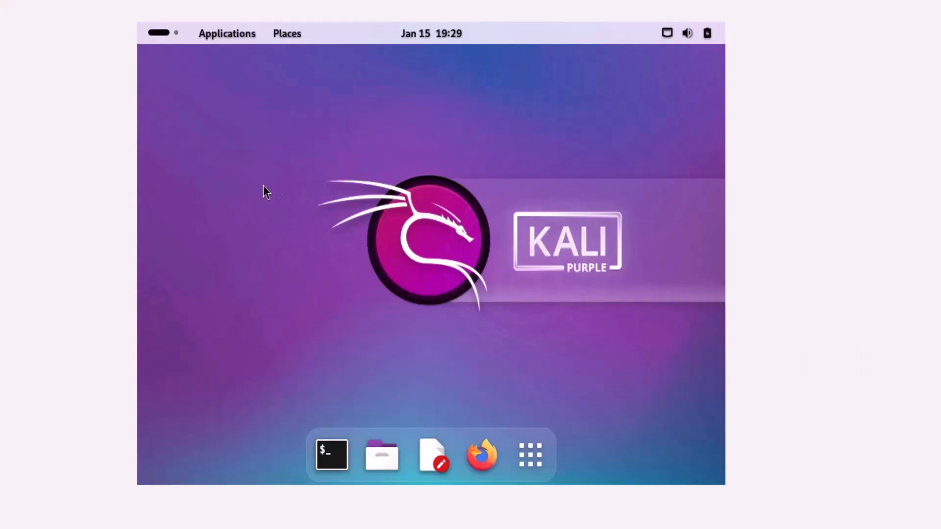
Step: Browse the Applications menu's tool categories such as 002 - Protect and Information Gathering
{"action": "left_click", "coordinate": [225, 36]}
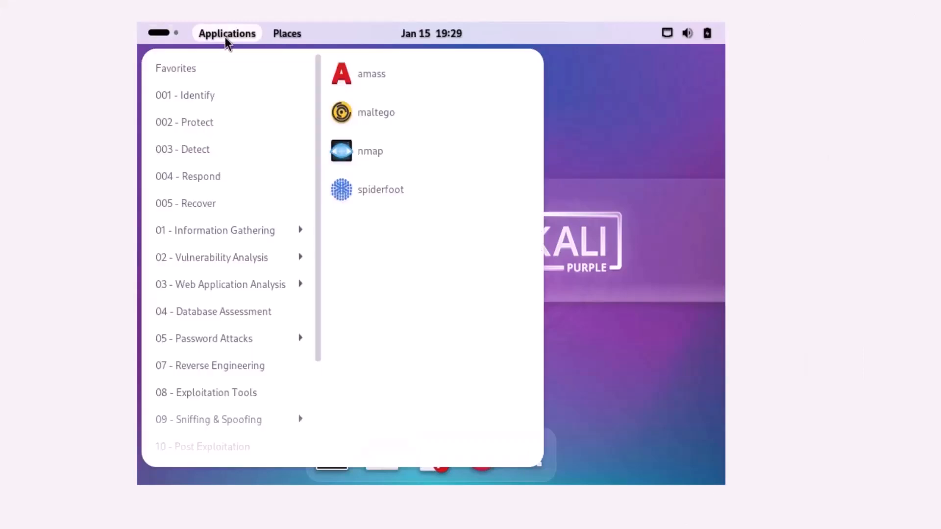
{"action": "mouse_move", "coordinate": [213, 122]}
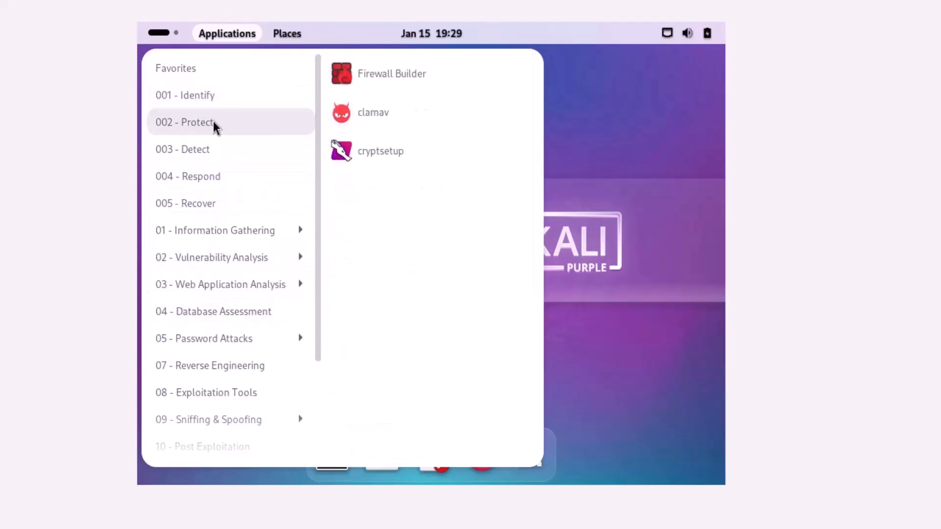
{"action": "mouse_move", "coordinate": [206, 233]}
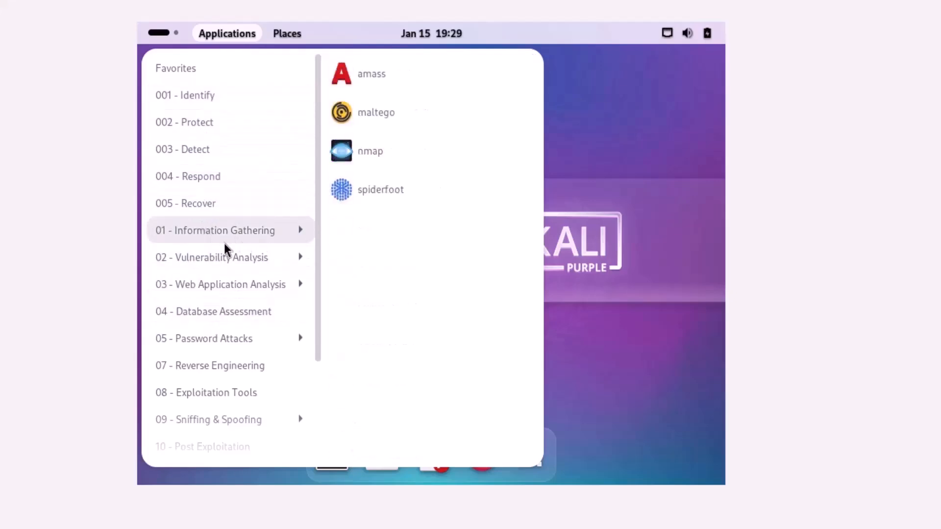
{"action": "mouse_move", "coordinate": [206, 254]}
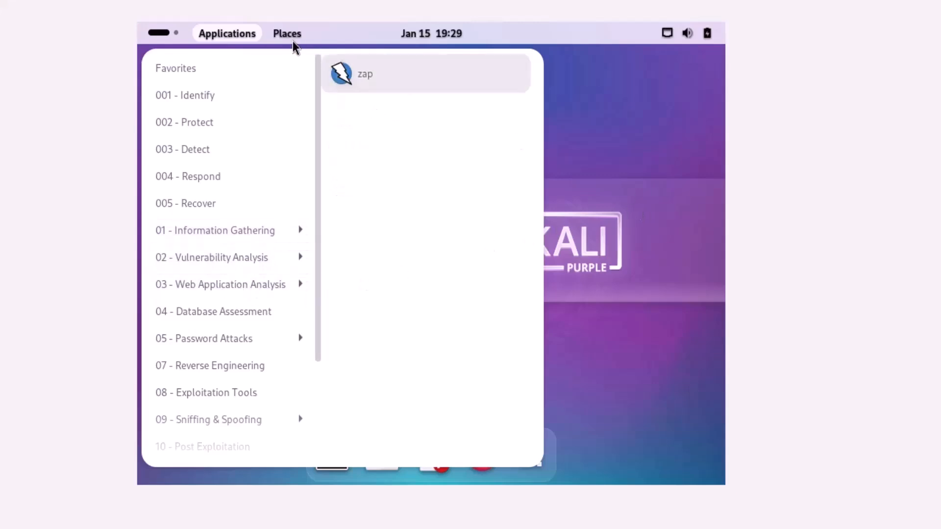
{"action": "mouse_move", "coordinate": [293, 36]}
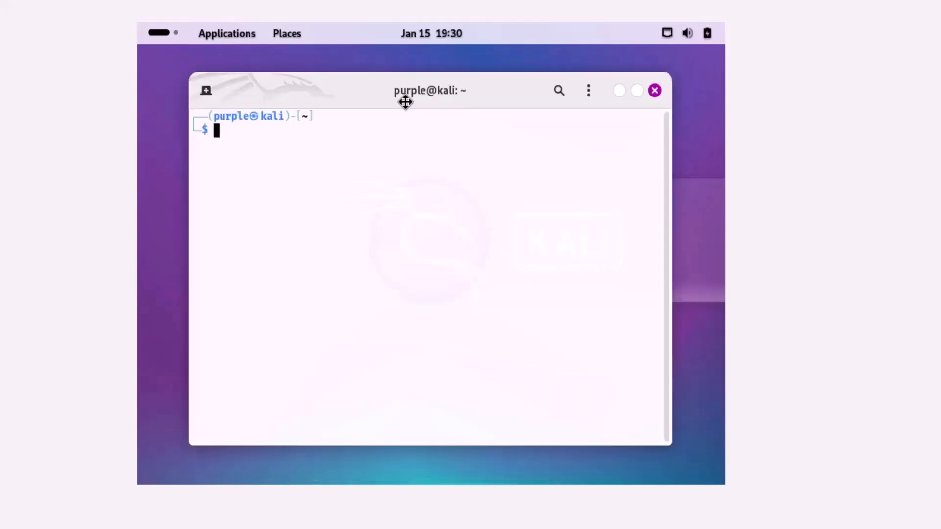
Step: Insert the Guest Additions CD image into the VM and close the terminal
{"action": "left_click", "coordinate": [1, 1]}
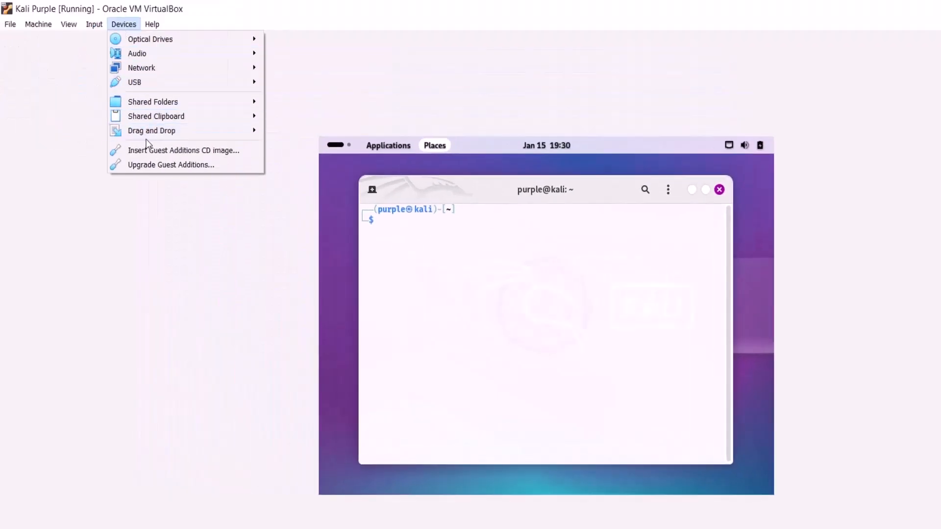
{"action": "left_click", "coordinate": [146, 148]}
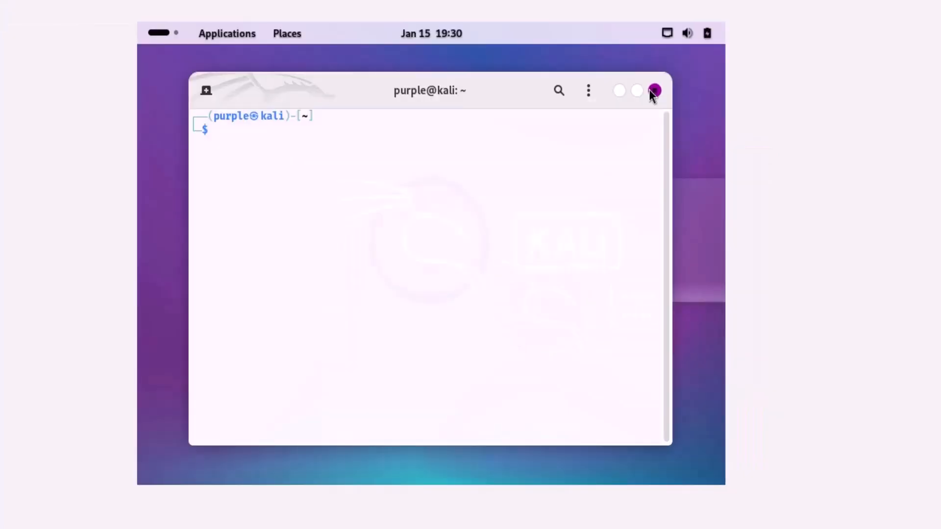
{"action": "left_click", "coordinate": [719, 189]}
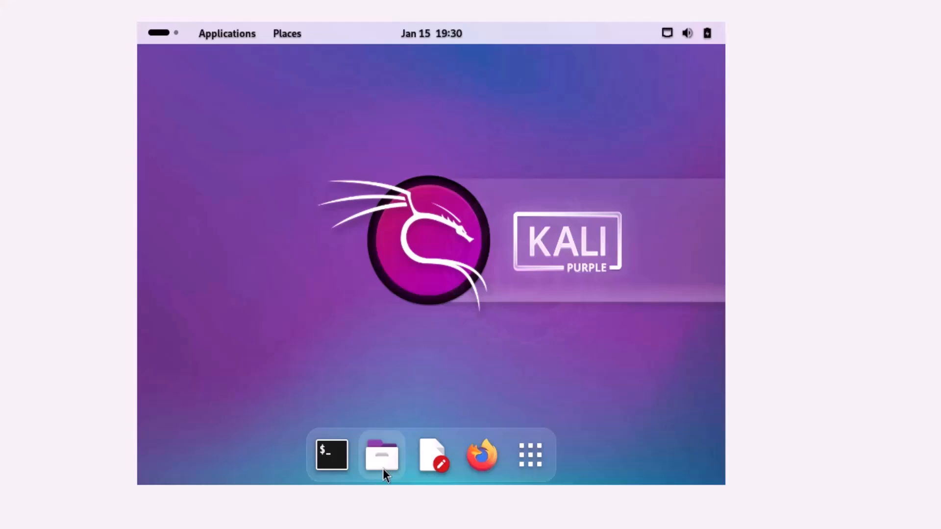
Step: Open the VBox_GAs_7.0.4 disc in Files and copy VBoxLinuxAdditions.run
{"action": "left_click", "coordinate": [381, 456]}
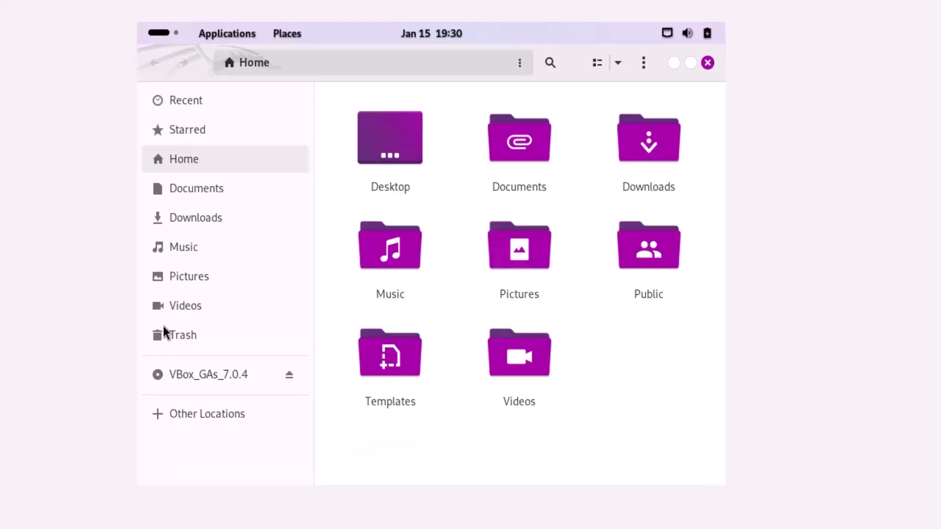
{"action": "left_click", "coordinate": [187, 375]}
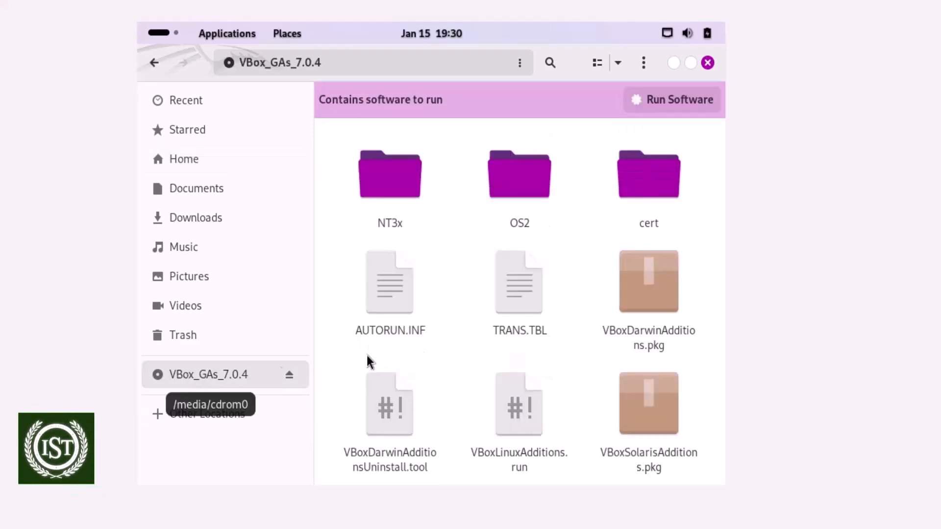
{"action": "scroll", "coordinate": [490, 343], "scroll_direction": "down", "scroll_amount": 3}
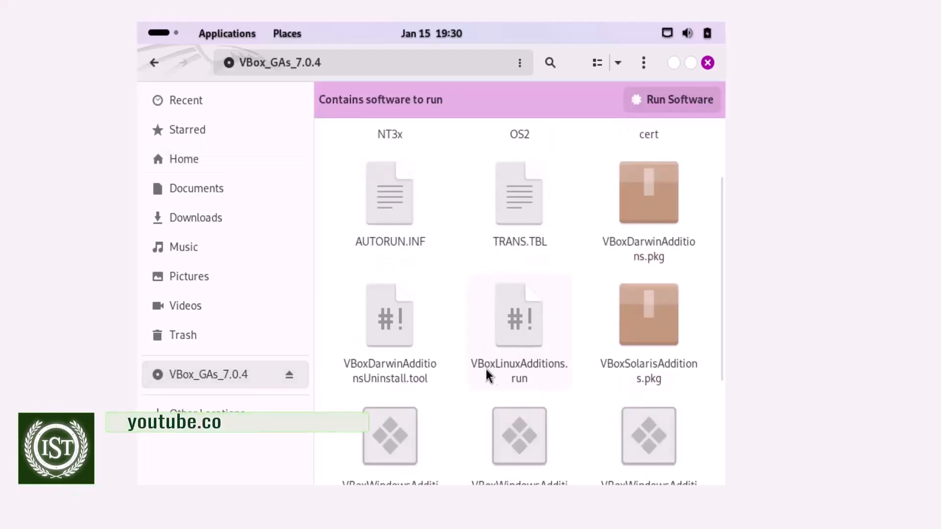
{"action": "right_click", "coordinate": [538, 348]}
{"action": "left_click", "coordinate": [572, 210]}
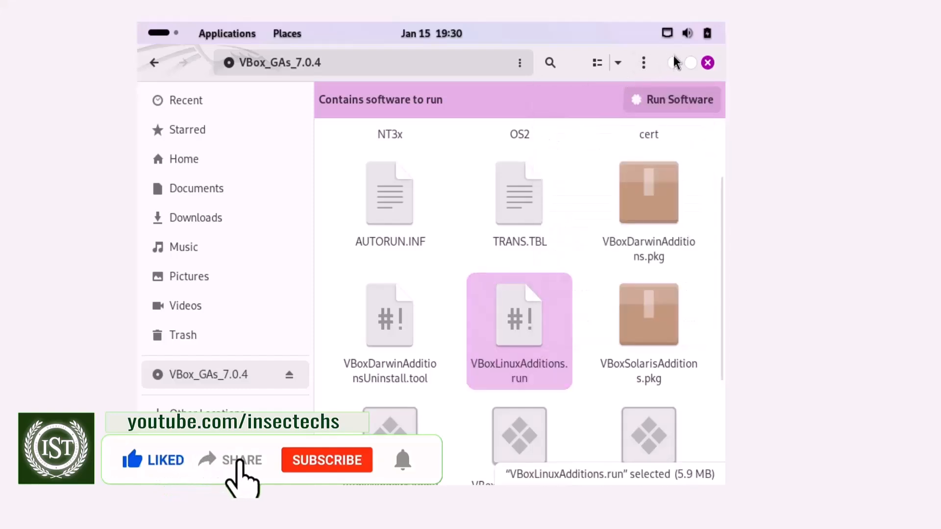
Step: Paste VBoxLinuxAdditions.run onto the Kali Purple desktop
{"action": "left_click", "coordinate": [707, 62]}
{"action": "right_click", "coordinate": [189, 259]}
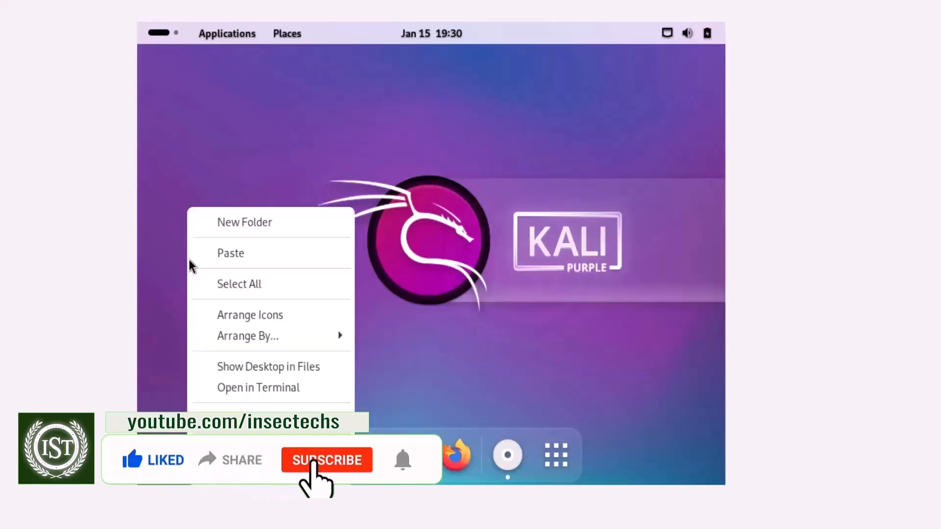
{"action": "left_click", "coordinate": [227, 257]}
{"action": "left_click", "coordinate": [166, 112]}
{"action": "left_click", "coordinate": [272, 154]}
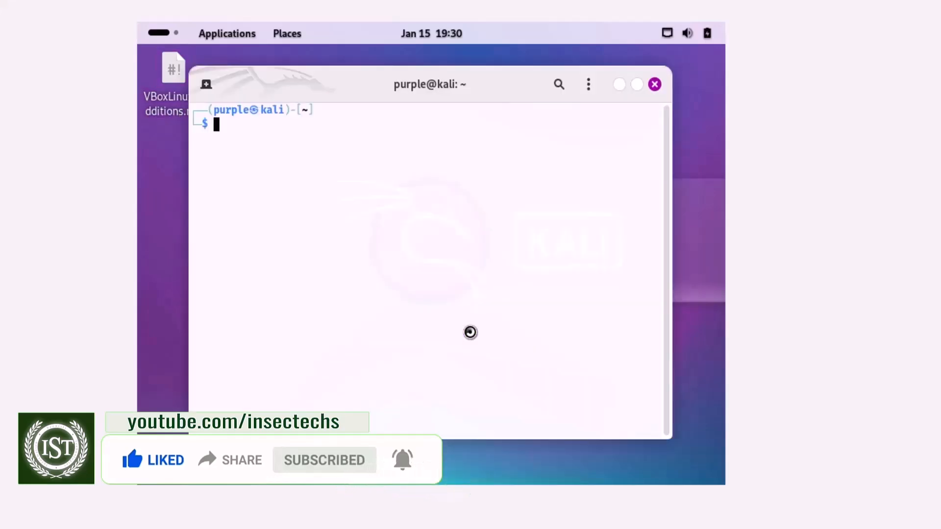
Step: Start a root shell with sudo -i and clear the terminal
{"action": "type", "text": "sudo"}
{"action": "key", "text": "Return"}
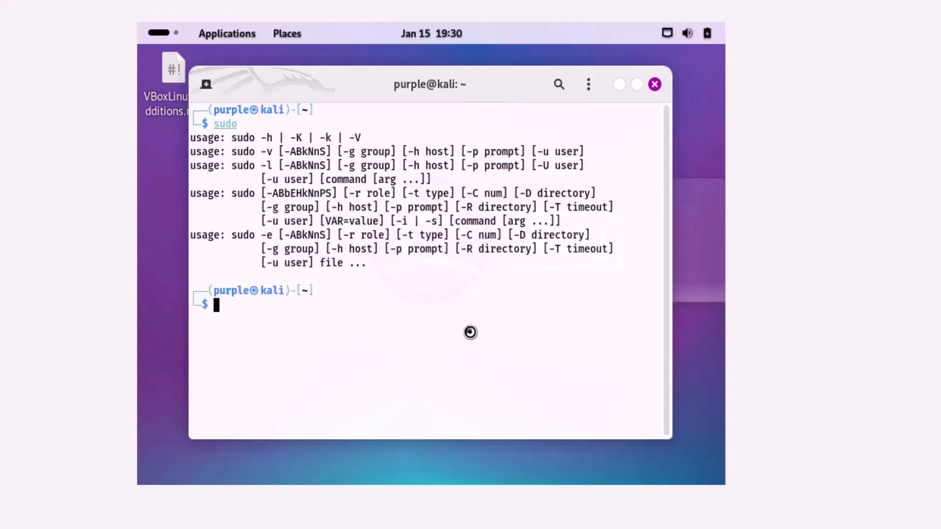
{"action": "type", "text": "sudo -i"}
{"action": "key", "text": "Return"}
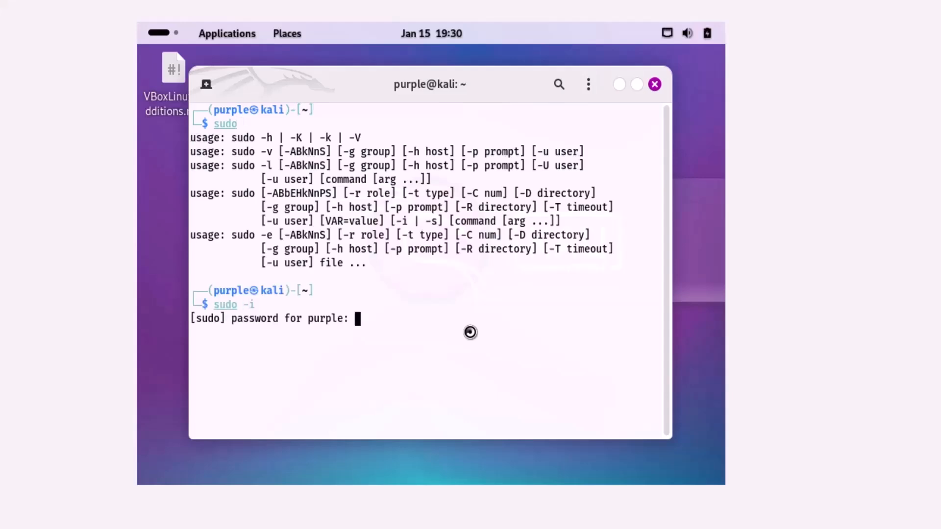
{"action": "key", "text": "Return"}
{"action": "type", "text": "clear"}
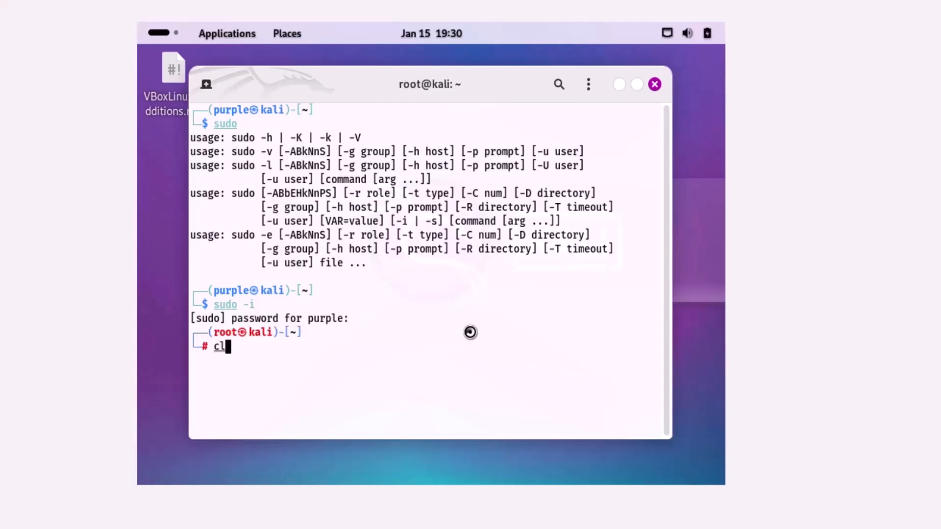
{"action": "key", "text": "Return"}
Step: Check the working directory, then change into /home/purple and list it
{"action": "type", "text": "pwd"}
{"action": "key", "text": "Return"}
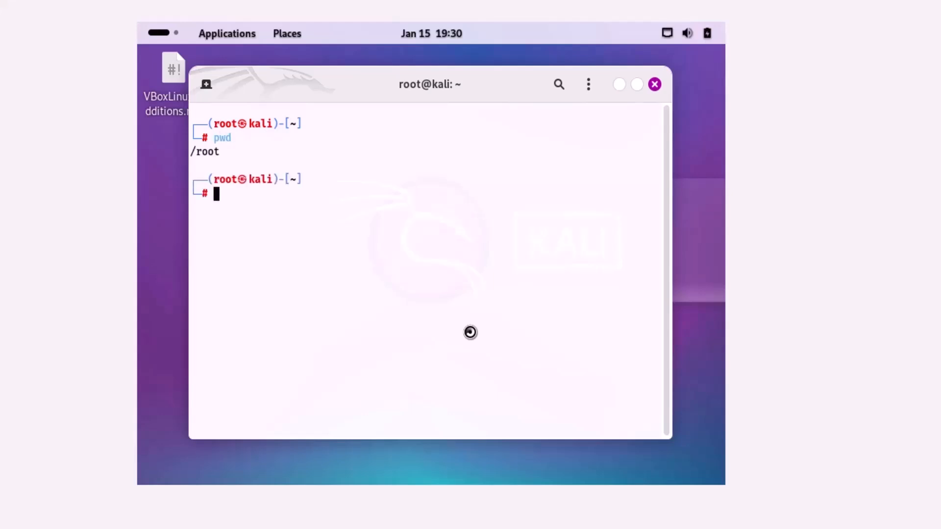
{"action": "type", "text": "ls"}
{"action": "key", "text": "Return"}
{"action": "type", "text": "cd /home/"}
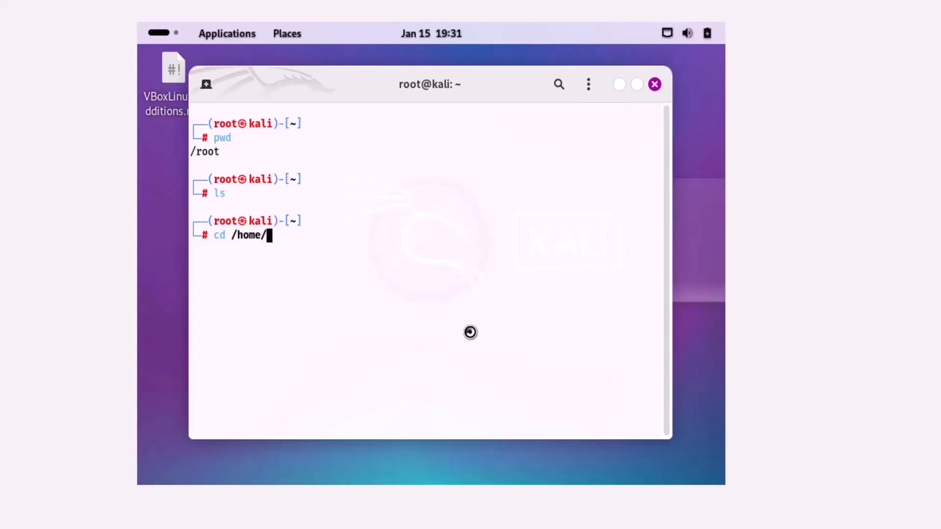
{"action": "type", "text": "l"}
{"action": "key", "text": "BackSpace"}
{"action": "type", "text": "purple/"}
{"action": "key", "text": "Return"}
{"action": "type", "text": "ls"}
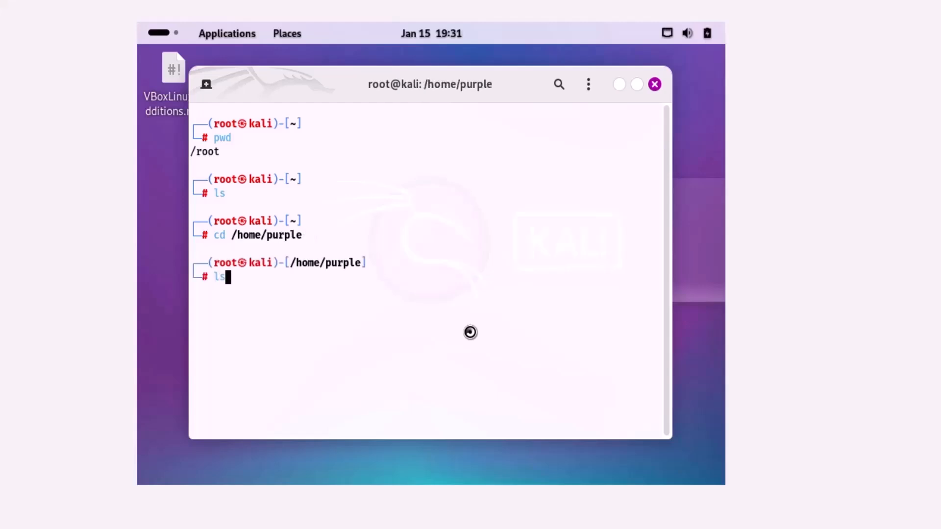
{"action": "key", "text": "Return"}
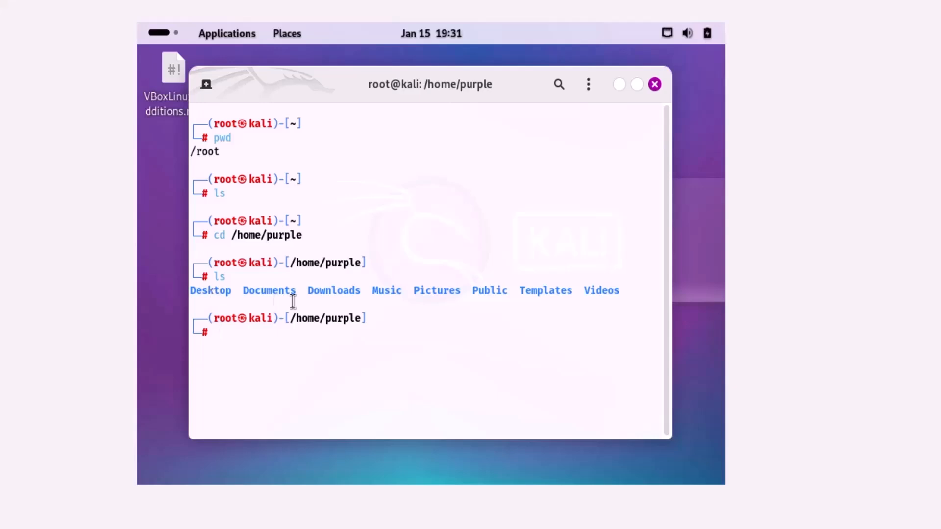
Step: Change into /home/purple/Desktop and list its files
{"action": "type", "text": "cd Dea"}
{"action": "key", "text": "BackSpace"}
{"action": "type", "text": "s"}
{"action": "key", "text": "Tab"}
{"action": "key", "text": "Return"}
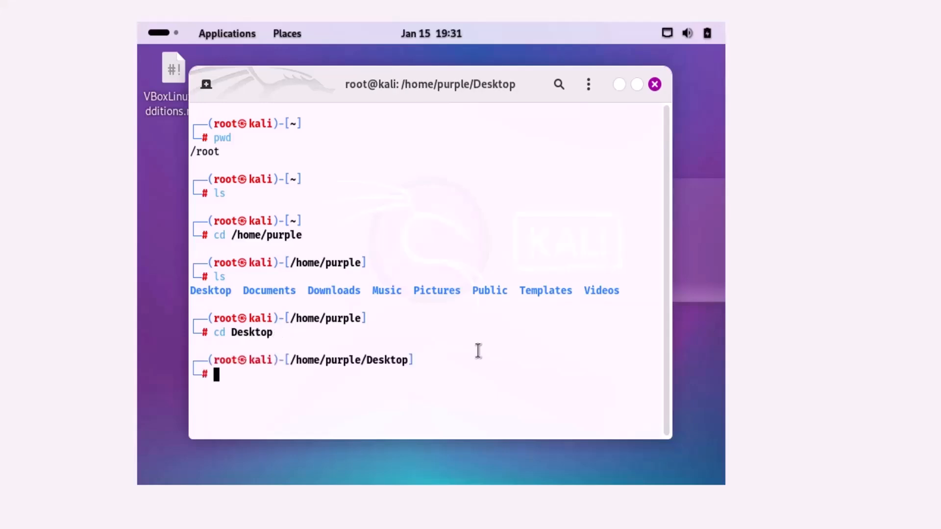
{"action": "type", "text": "clear"}
{"action": "key", "text": "Return"}
{"action": "type", "text": "ls"}
{"action": "key", "text": "Return"}
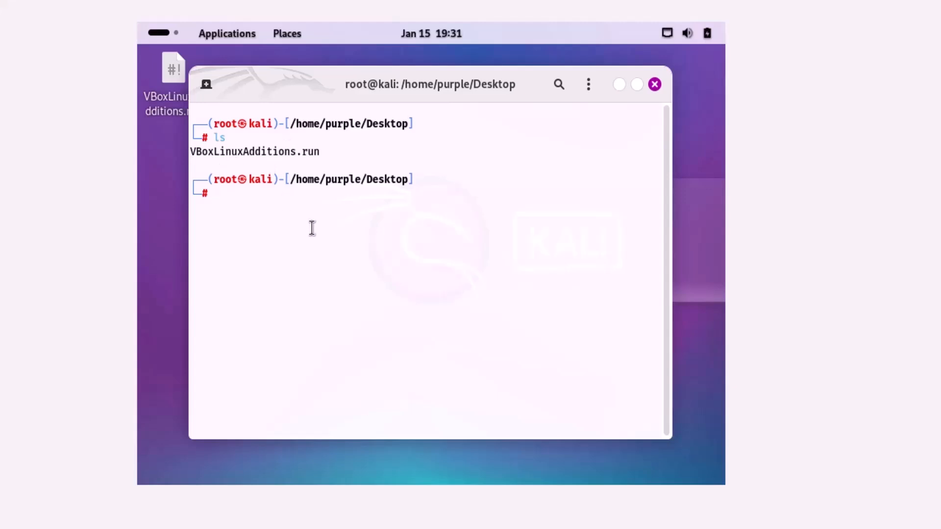
Step: Give VBoxLinuxAdditions.run 777 permissions and confirm with ls
{"action": "type", "text": "cha"}
{"action": "type", "text": "mod 777 V"}
{"action": "key", "text": "Tab"}
{"action": "key", "text": "Return"}
{"action": "type", "text": "ls"}
{"action": "key", "text": "Return"}
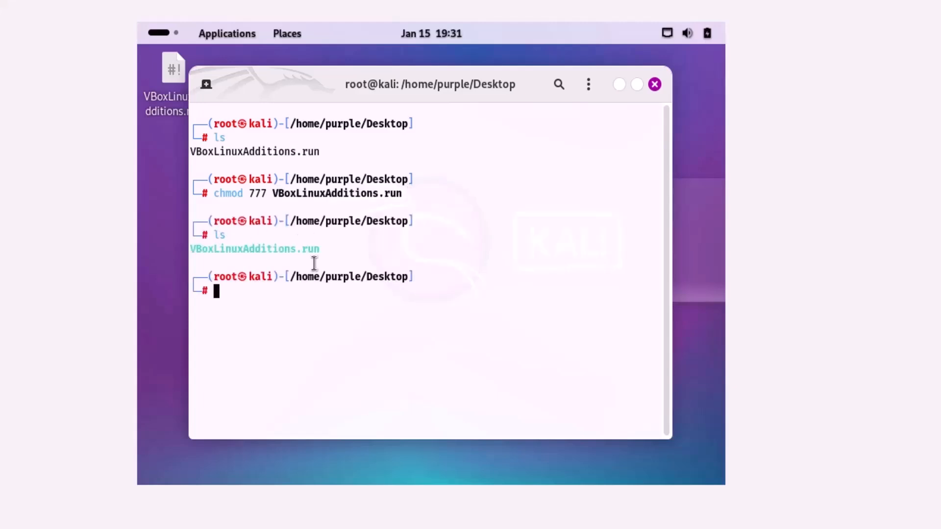
{"action": "left_click_drag", "start_coordinate": [319, 260], "coordinate": [168, 254]}
{"action": "left_click", "coordinate": [349, 255]}
Step: Run ./VBoxLinuxAdditions.run to install the Guest Additions
{"action": "type", "text": "./V"}
{"action": "key", "text": "Tab"}
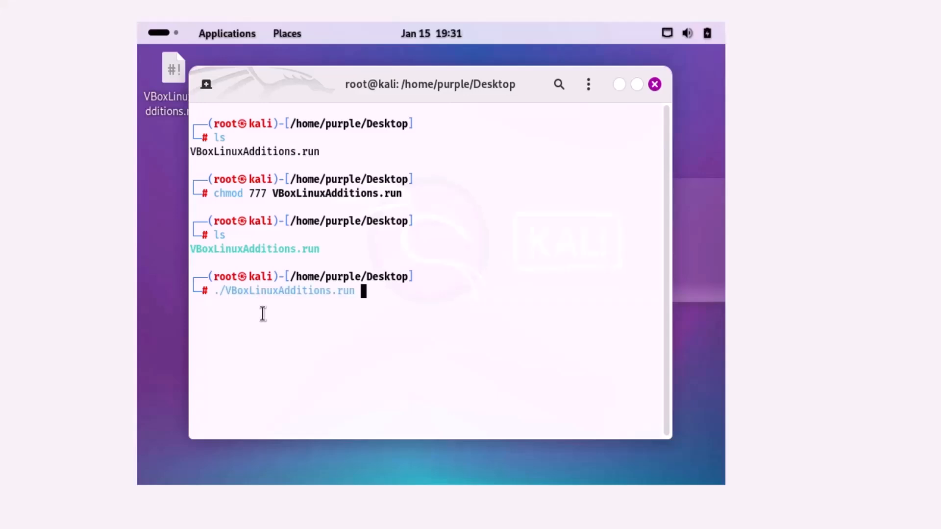
{"action": "key", "text": "Return"}
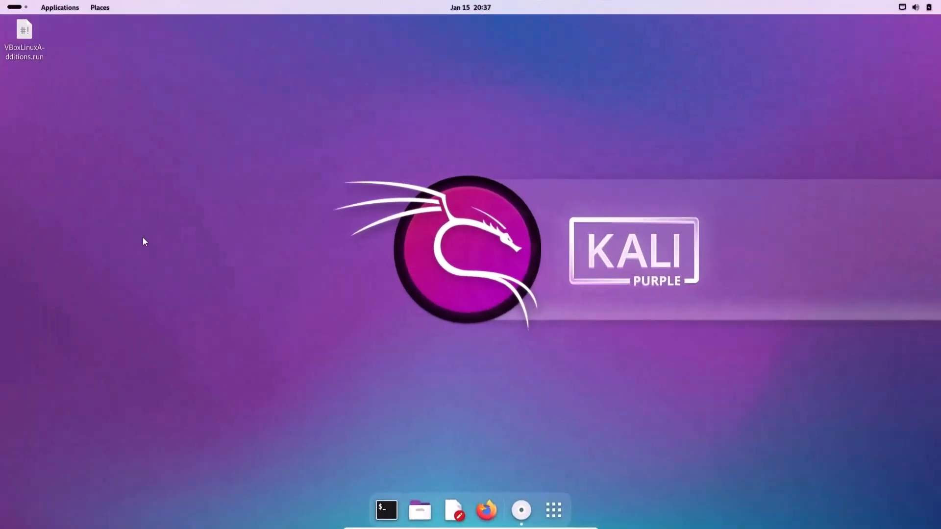
Step: Delete the installer from the desktop and open a root shell in a new terminal
{"action": "left_click", "coordinate": [35, 55]}
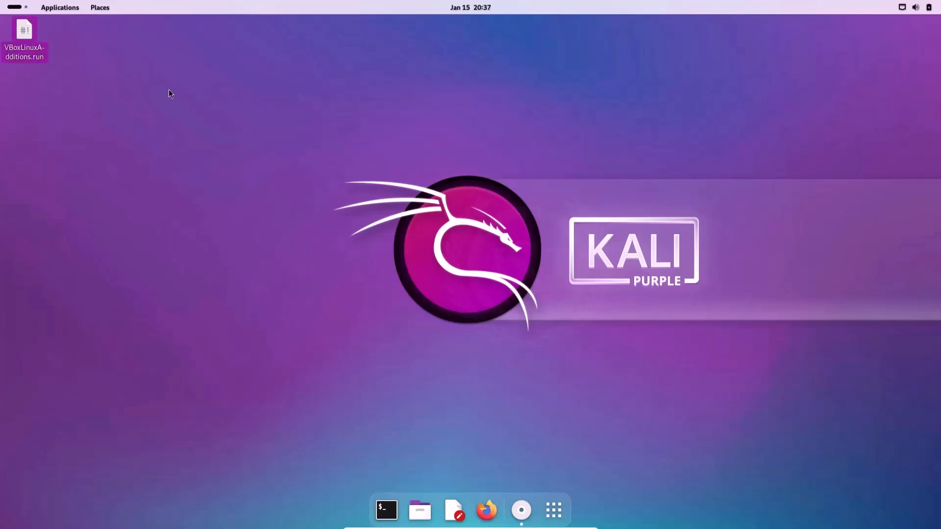
{"action": "key", "text": "Delete"}
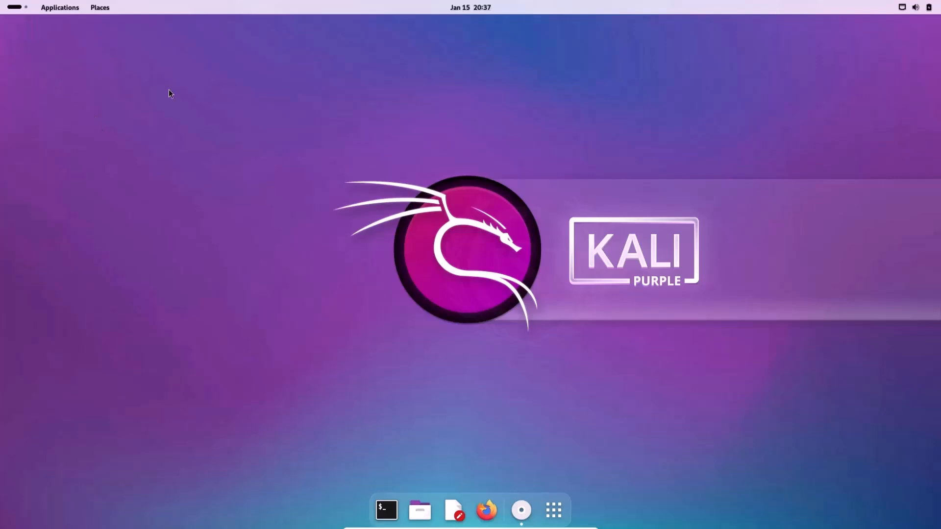
{"action": "left_click", "coordinate": [386, 511]}
{"action": "type", "text": "sudo"}
{"action": "key", "text": "Return"}
{"action": "type", "text": "sudo"}
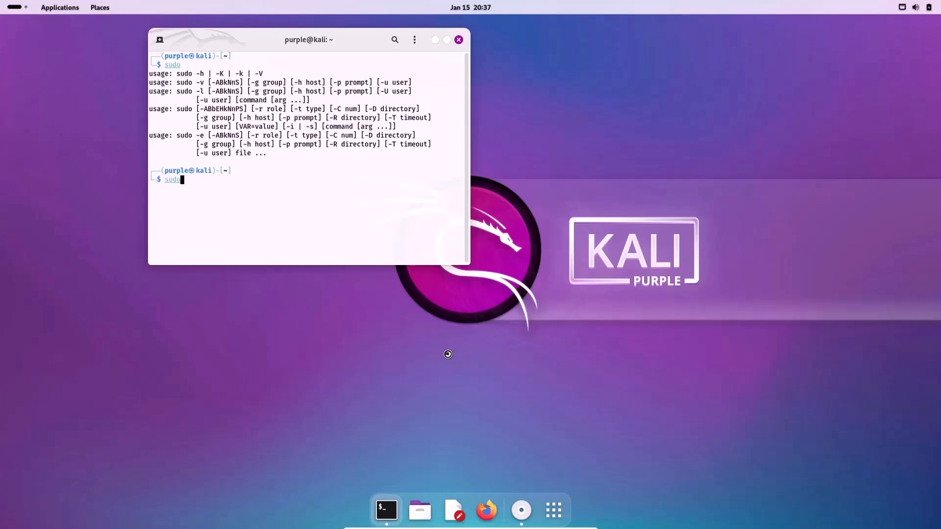
{"action": "type", "text": " -i"}
{"action": "key", "text": "Return"}
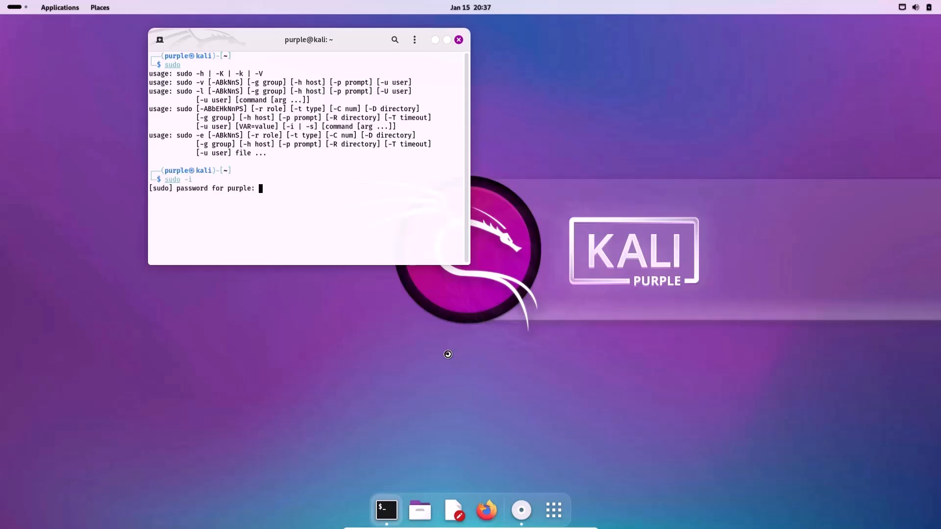
{"action": "key", "text": "Return"}
Step: Run apt update, enlarge the terminal to 175 × 39, and begin typing apt full-upgrade
{"action": "type", "text": "apt upd"}
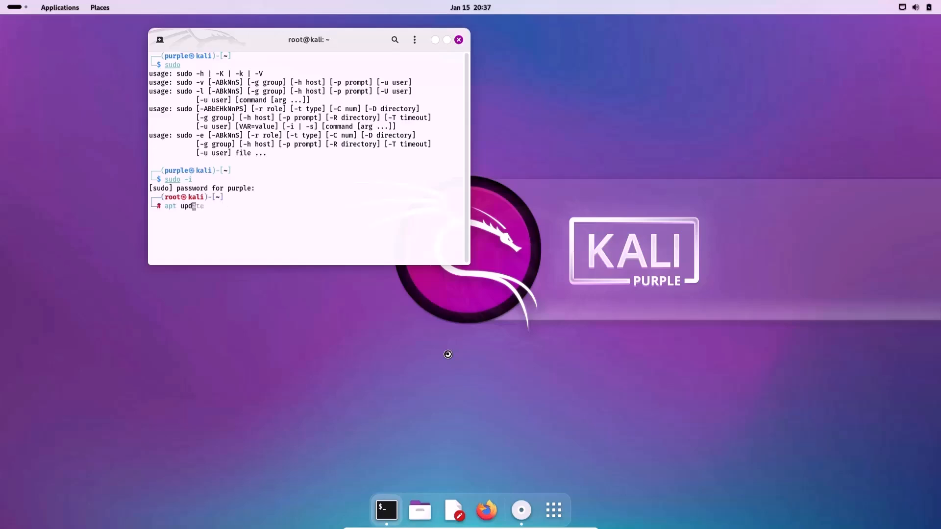
{"action": "type", "text": "ate"}
{"action": "key", "text": "Return"}
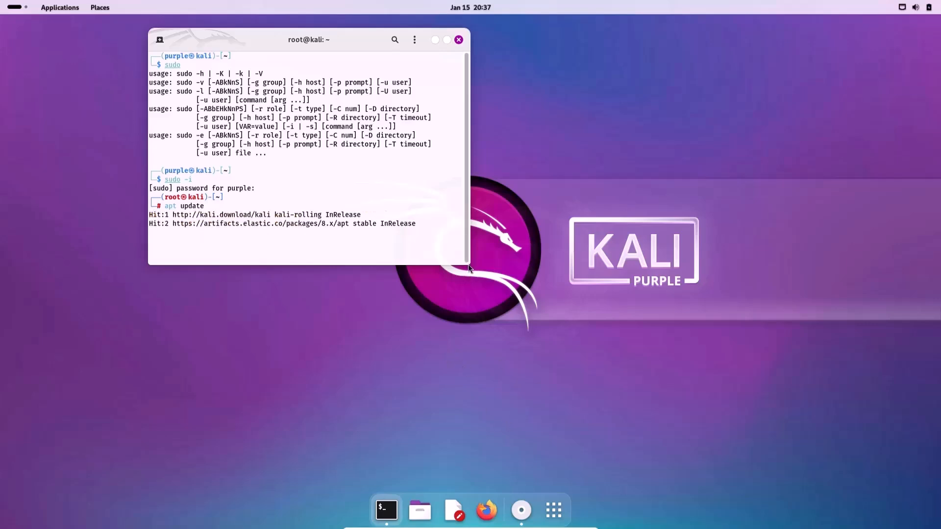
{"action": "left_click_drag", "start_coordinate": [467, 262], "coordinate": [839, 403]}
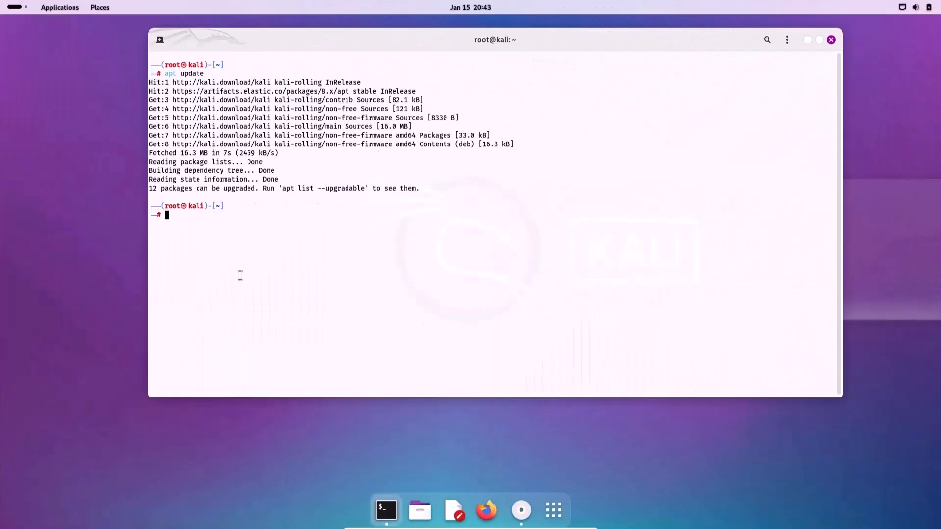
{"action": "type", "text": "apt"}
{"action": "type", "text": " upgrade"}
{"action": "key", "text": "BackSpace"}
{"action": "key", "text": "BackSpace"}
{"action": "key", "text": "BackSpace"}
{"action": "key", "text": "BackSpace"}
{"action": "type", "text": "full-upgrad"}
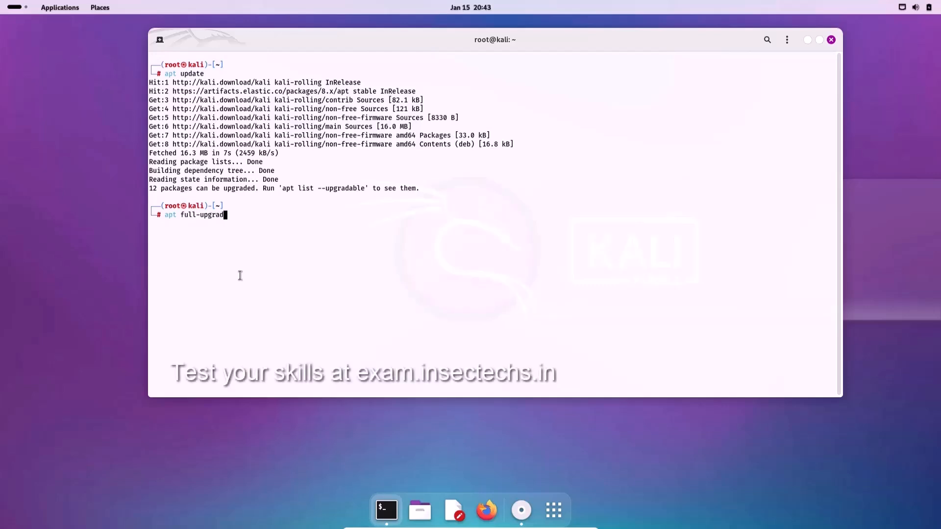